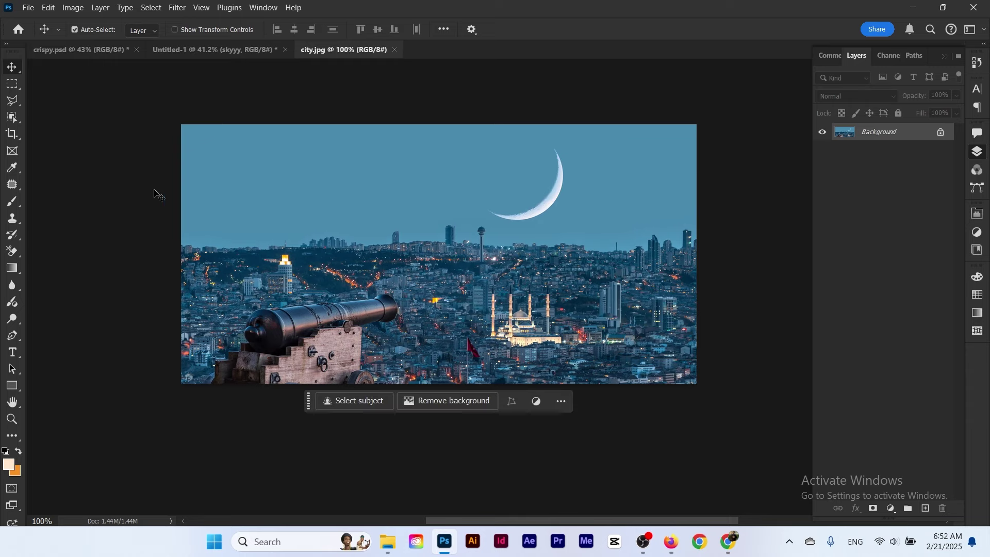
Select the city and the cannon below the skyline in city.jpg with the Quick Selection tool
click(16, 120)
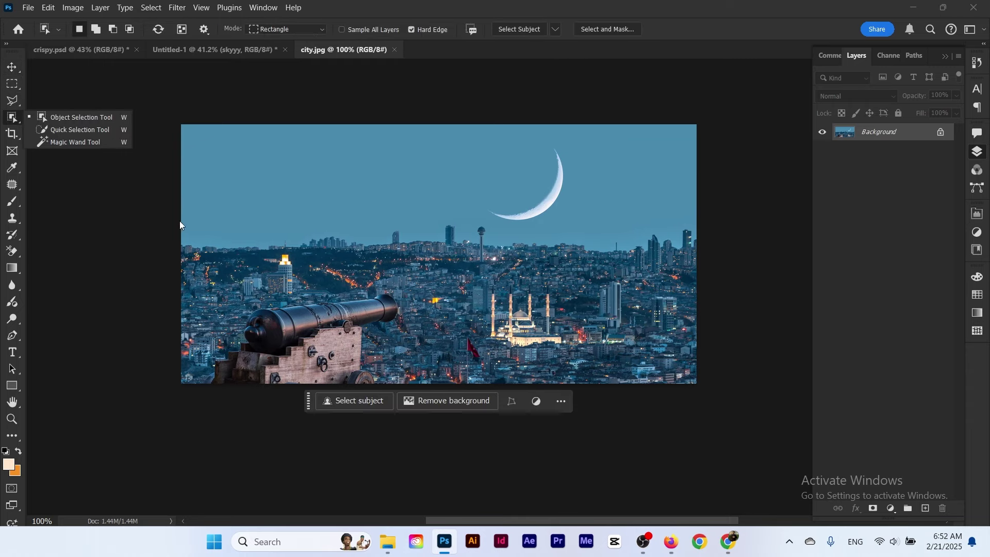
click(77, 129)
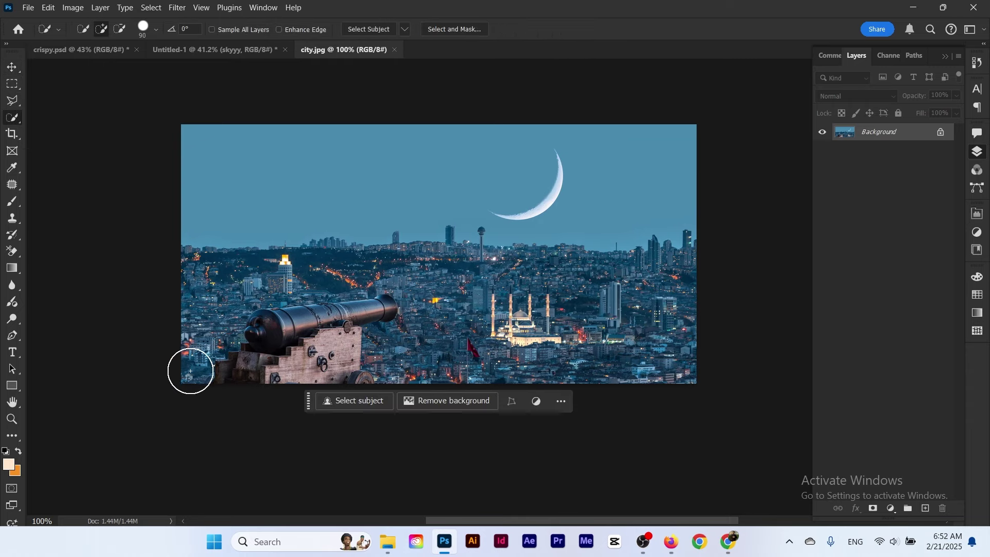
mouse_move(353, 326)
mouse_down()
mouse_move(451, 267)
mouse_move(623, 302)
mouse_move(408, 257)
mouse_up()
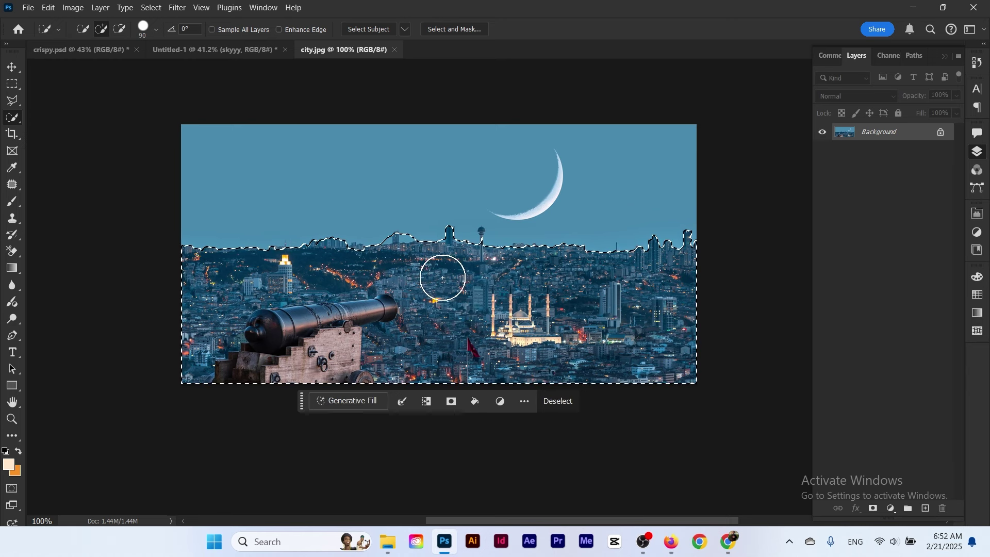
right_click(406, 242)
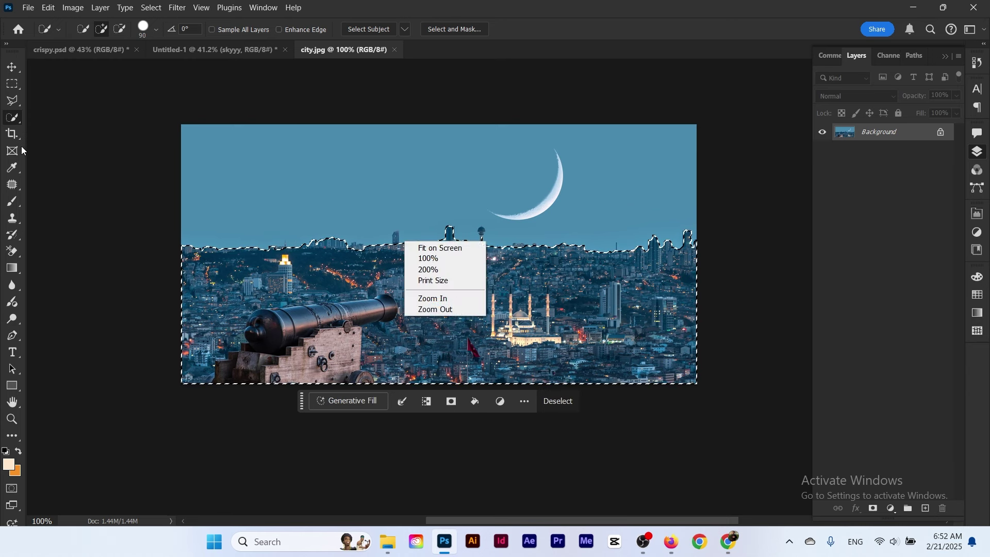
right_click(15, 120)
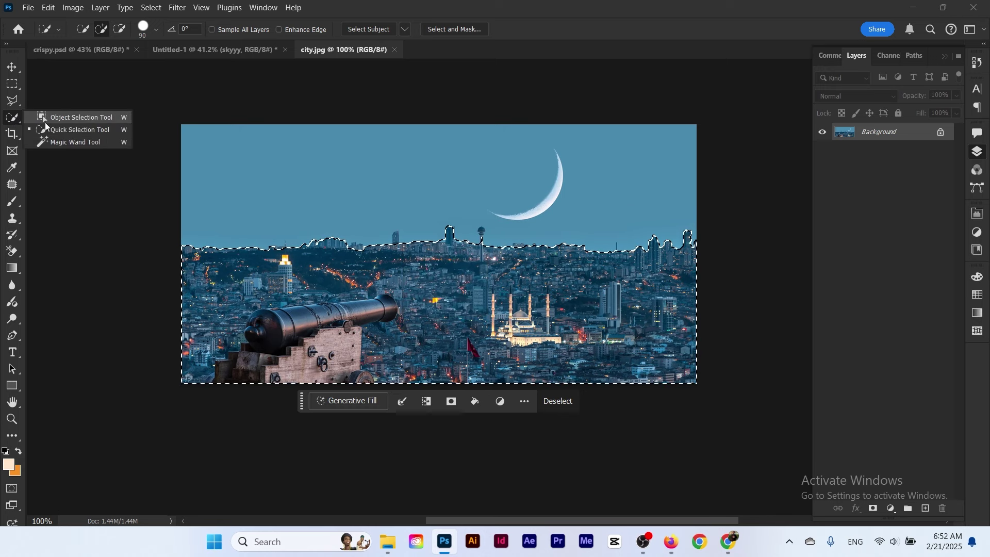
Move the selected city from city.jpg into the Untitled-1 document, placing it over the lower part of the sky
click(10, 68)
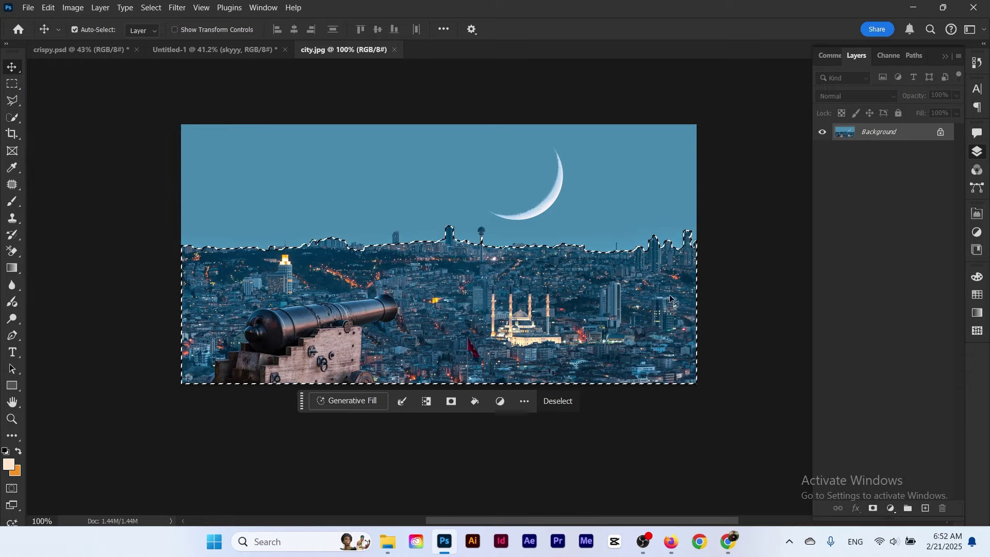
drag(673, 300, 192, 50)
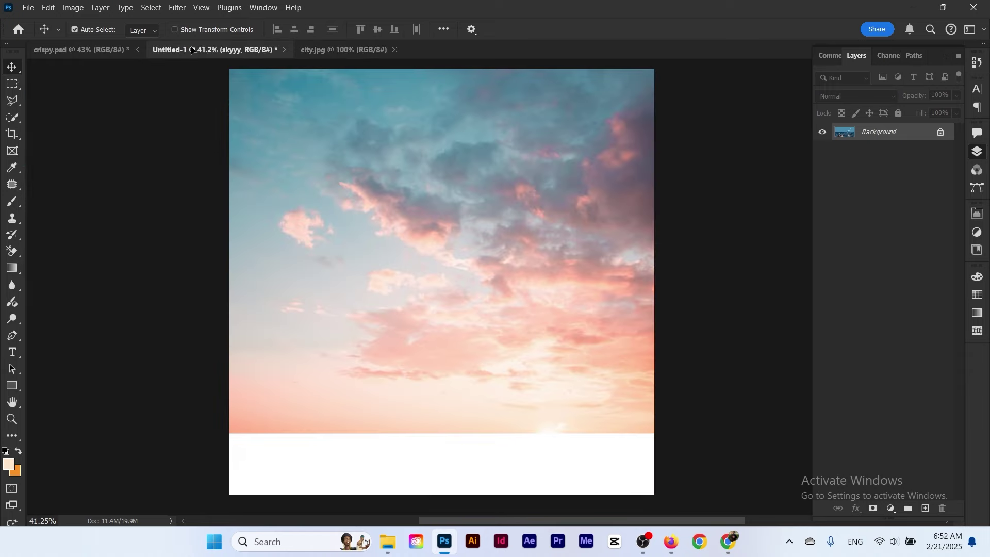
drag(482, 320, 686, 292)
Scale the city layer up proportionally to span the full canvas width and position it near the canvas's lower edge
key(ctrl+t)
drag(549, 302, 530, 320)
drag(685, 334, 639, 333)
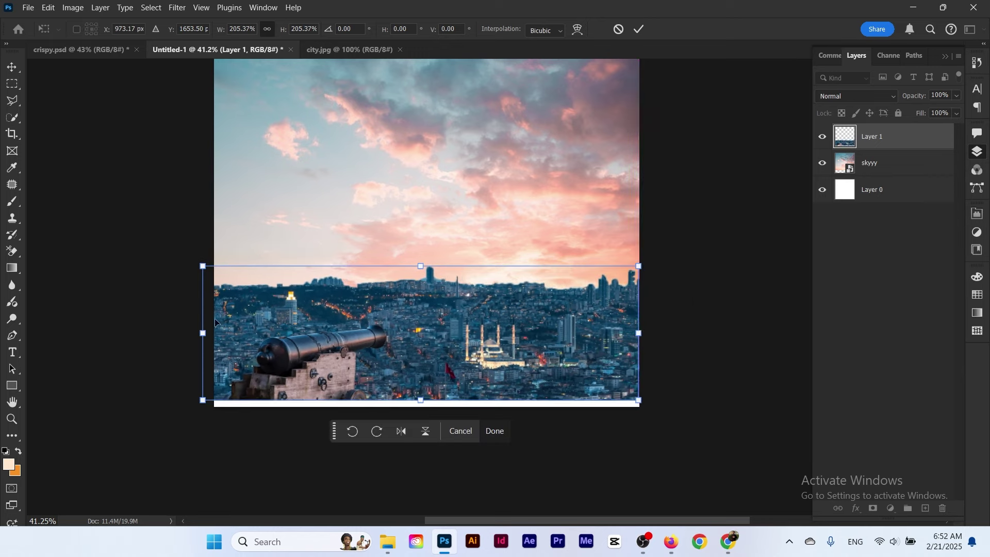
drag(203, 334, 215, 335)
drag(391, 344, 390, 330)
click(639, 32)
Scale the skyyy layer to 590.20% and raise it to a Y position of 501.50 px
mouse_move(572, 219)
mouse_down()
mouse_move(575, 190)
mouse_move(571, 278)
mouse_move(568, 226)
mouse_up()
key(ctrl+z)
ctrl+click(705, 210)
scroll(564, 274, down, 1)
ctrl+click(563, 275)
mouse_move(568, 273)
mouse_down()
mouse_move(565, 253)
mouse_move(560, 267)
mouse_up()
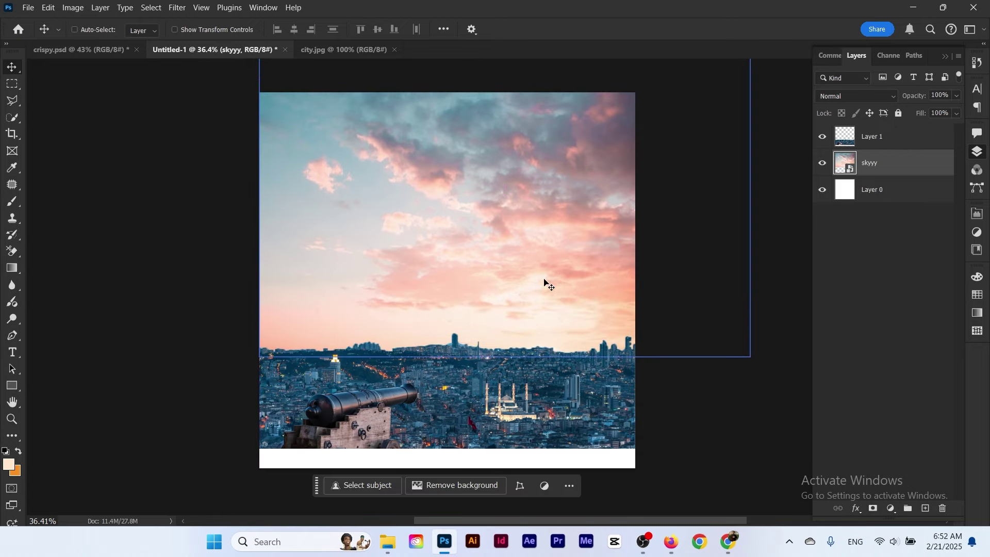
scroll(537, 268, down, 2)
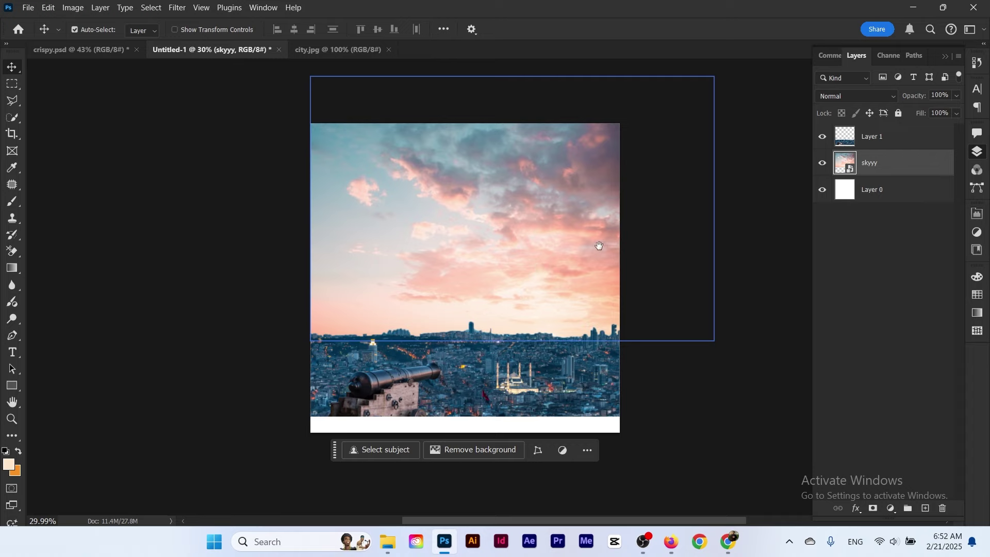
key(ctrl+t)
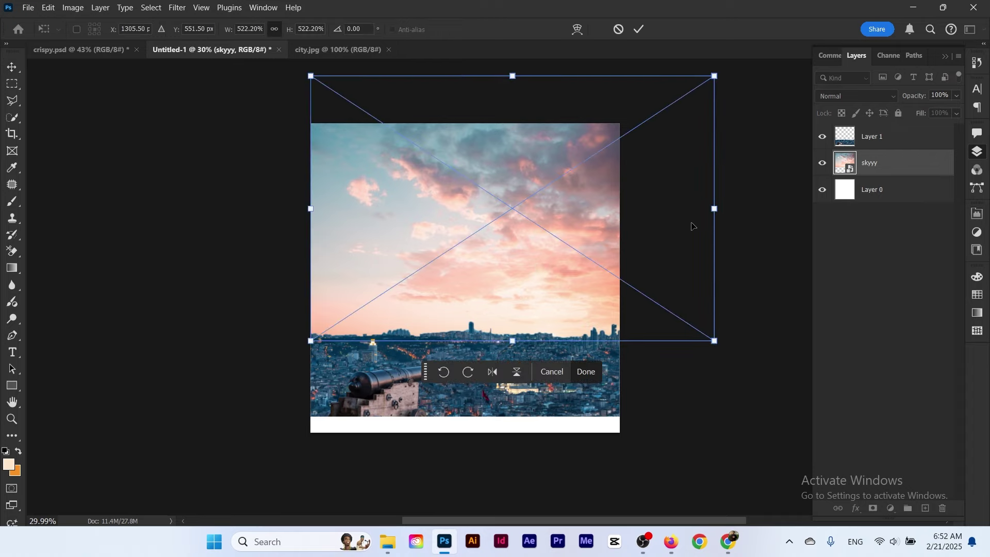
drag(714, 211, 767, 209)
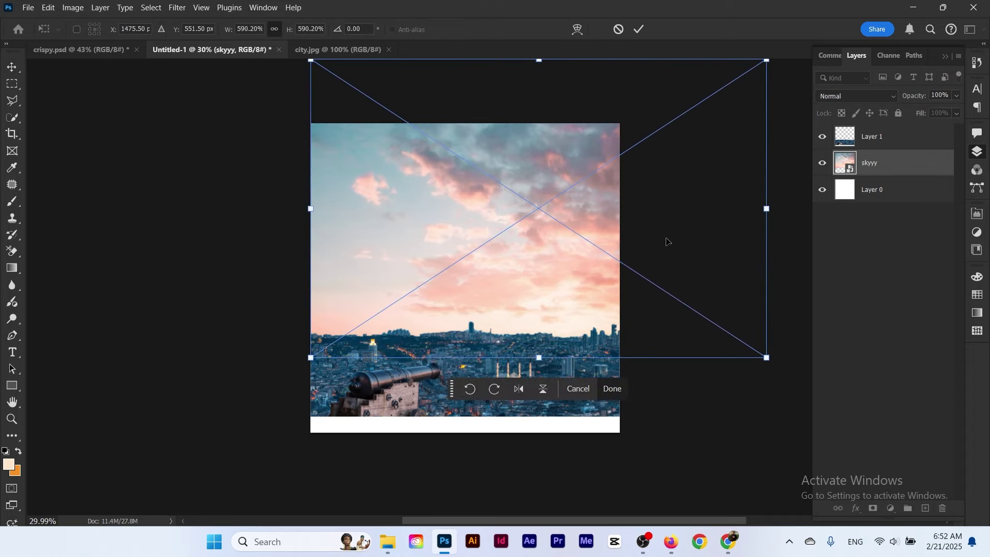
drag(578, 258, 578, 251)
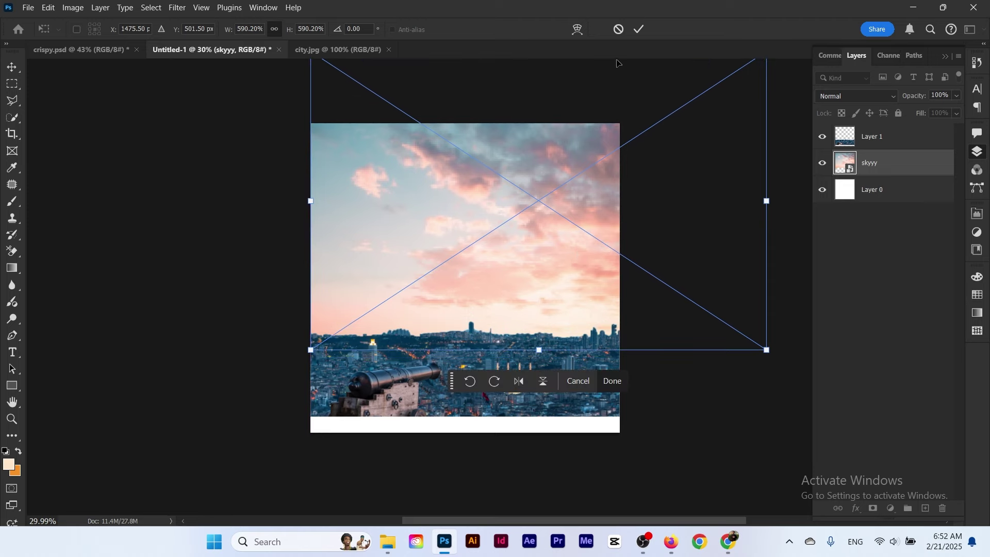
click(639, 31)
Open Ramadan cannon.jpg from the Downloads folder as a separate document and close city.jpg
drag(458, 231, 481, 215)
drag(473, 257, 484, 225)
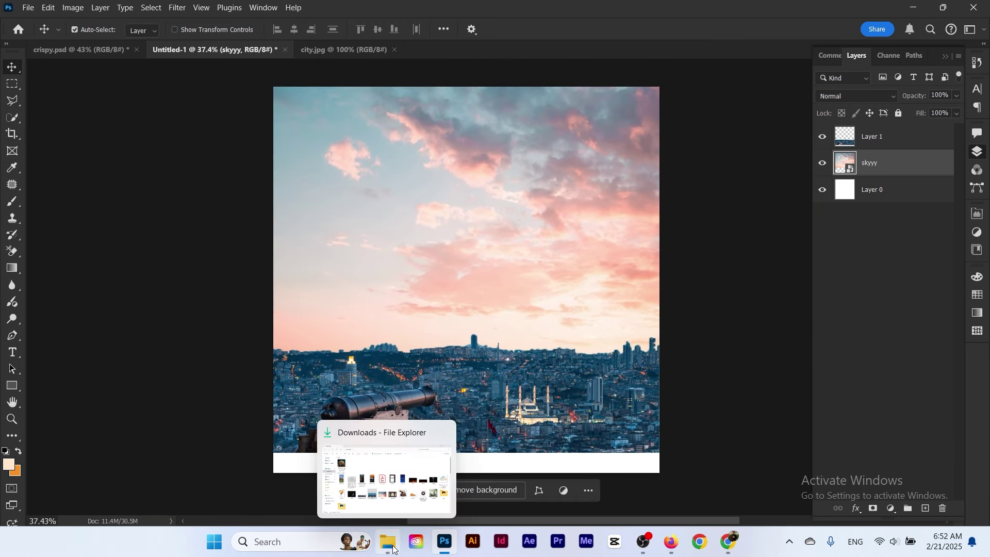
click(388, 541)
drag(299, 380, 435, 48)
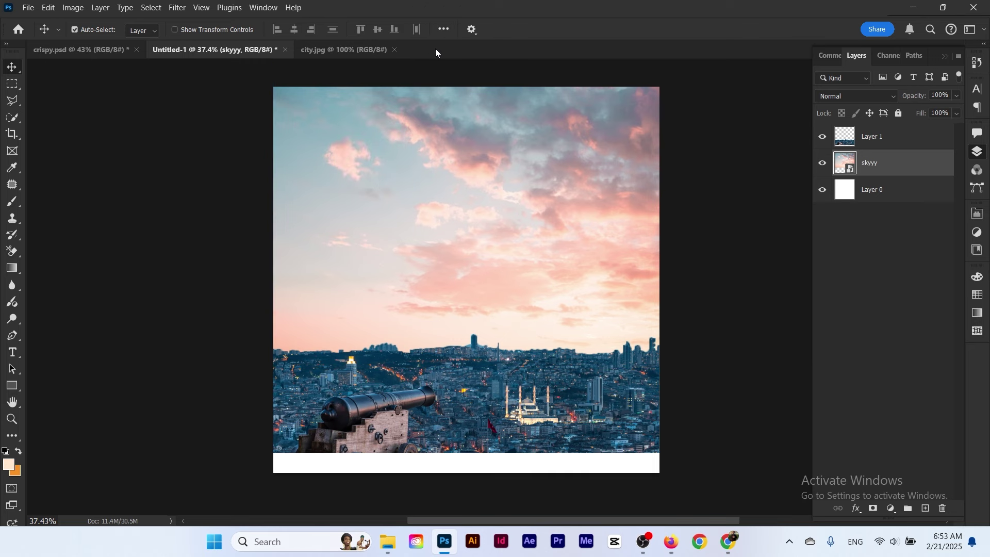
click(394, 50)
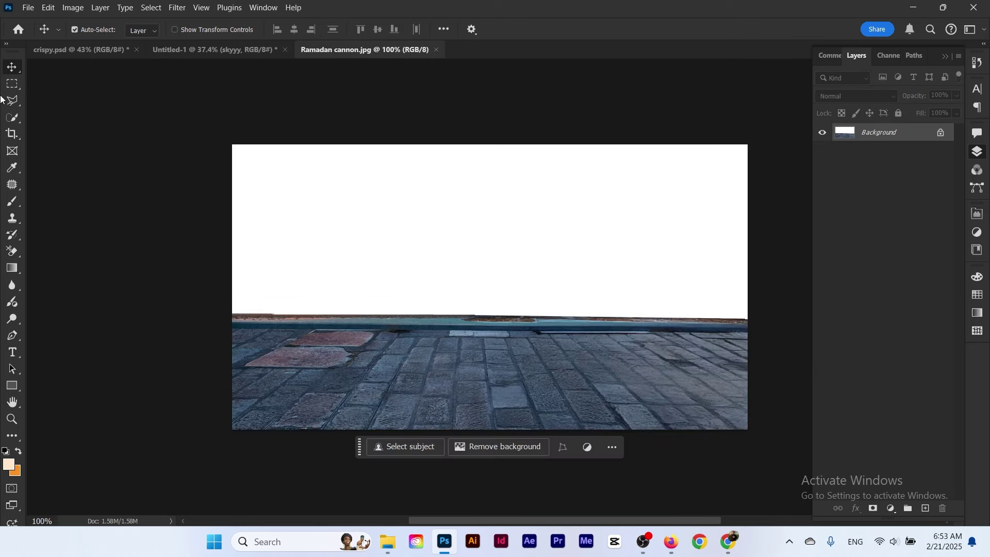
Select the whole stone pavement and its curb in Ramadan cannon.jpg with the Quick Selection tool, leaving out the white area
right_click(12, 119)
click(57, 119)
scroll(277, 246, up, 1)
scroll(277, 246, down, 5)
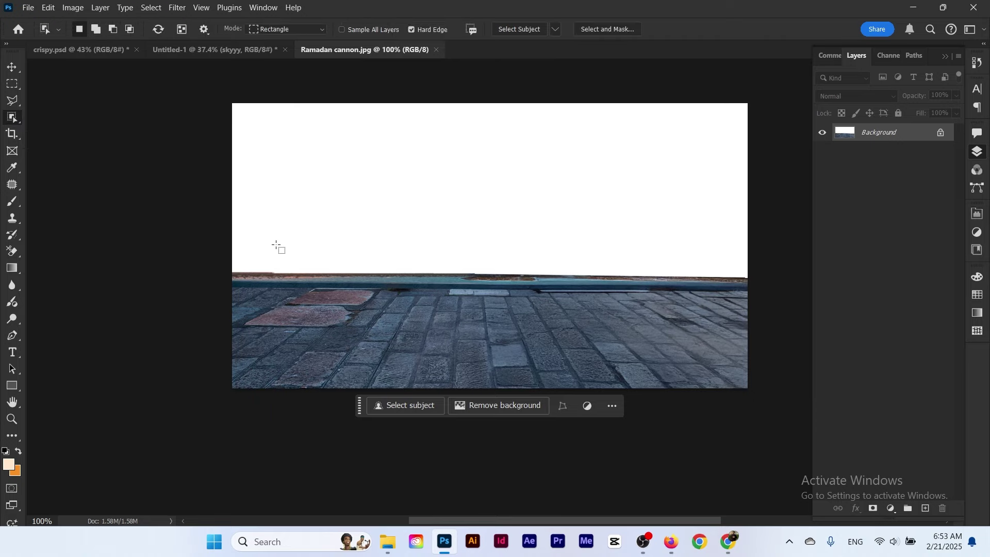
right_click(11, 120)
click(57, 129)
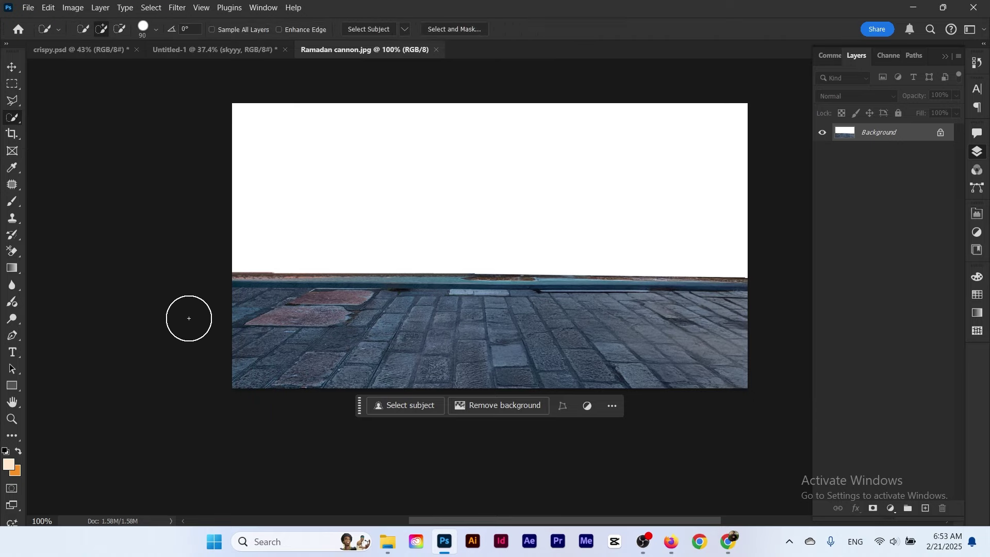
drag(533, 341, 683, 323)
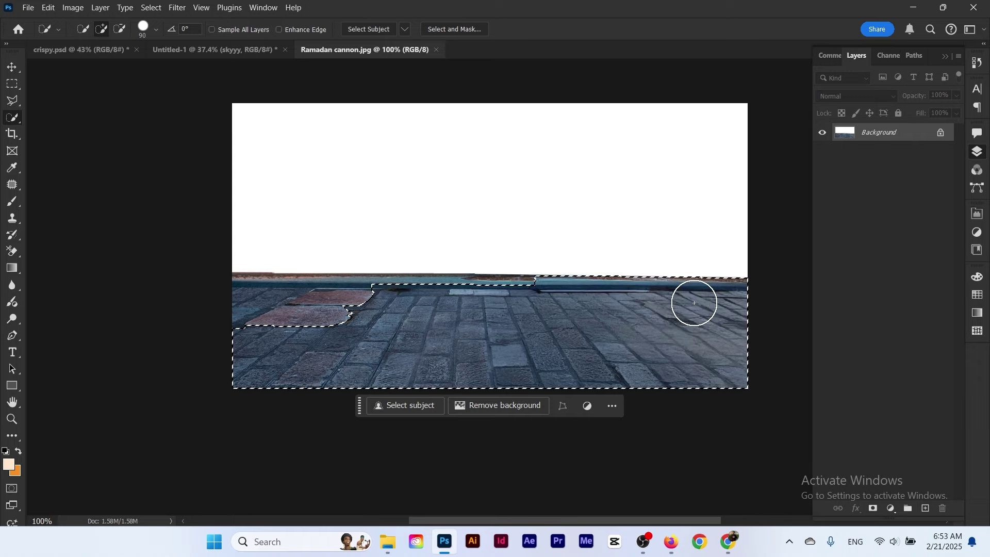
mouse_move(506, 302)
mouse_down()
mouse_move(337, 302)
mouse_move(309, 289)
mouse_move(239, 106)
mouse_move(185, 62)
mouse_move(217, 50)
mouse_move(401, 356)
mouse_move(463, 402)
mouse_up()
Bring the pavement into Untitled-1 above the city layer and scale it to about 235%, aligned with the canvas's lower edge
click(12, 66)
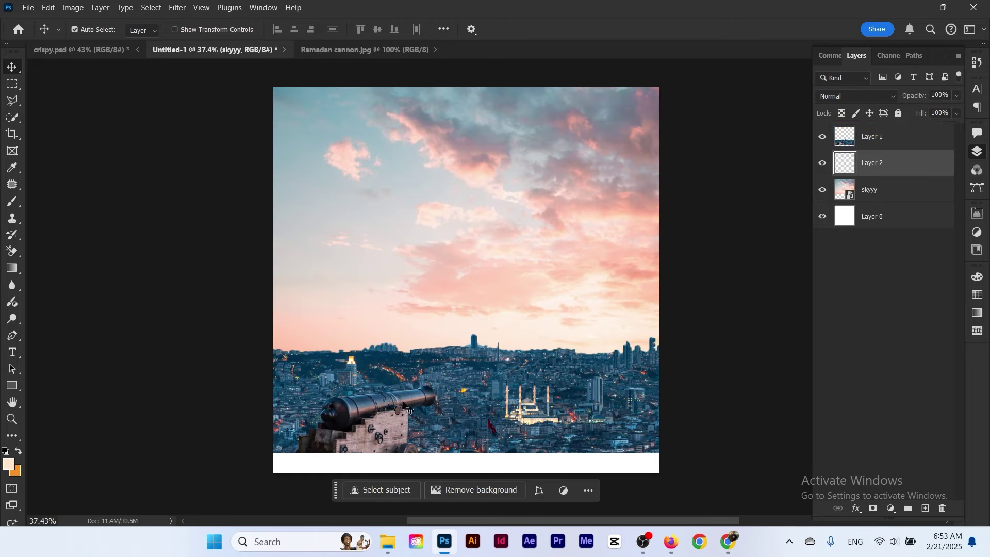
drag(872, 163, 879, 133)
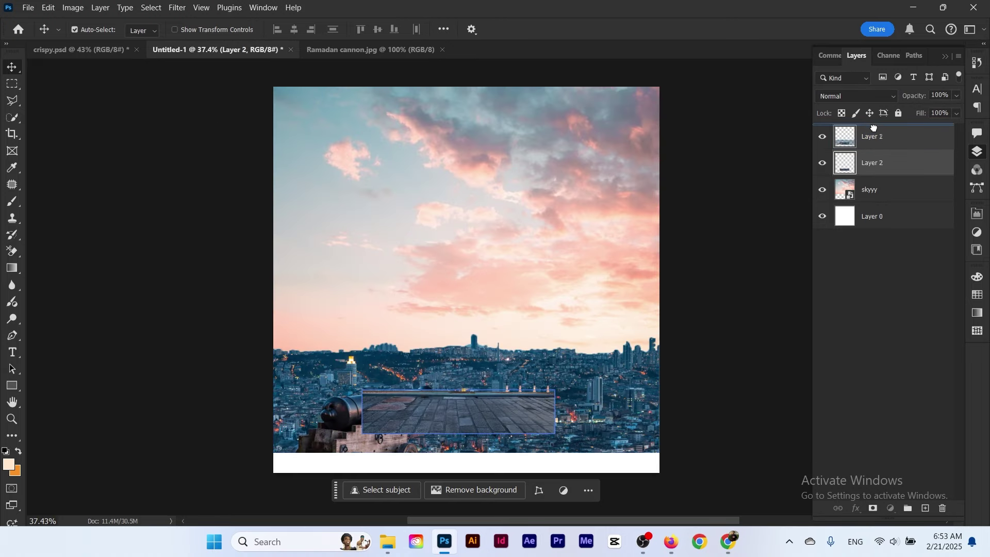
key(ctrl+t)
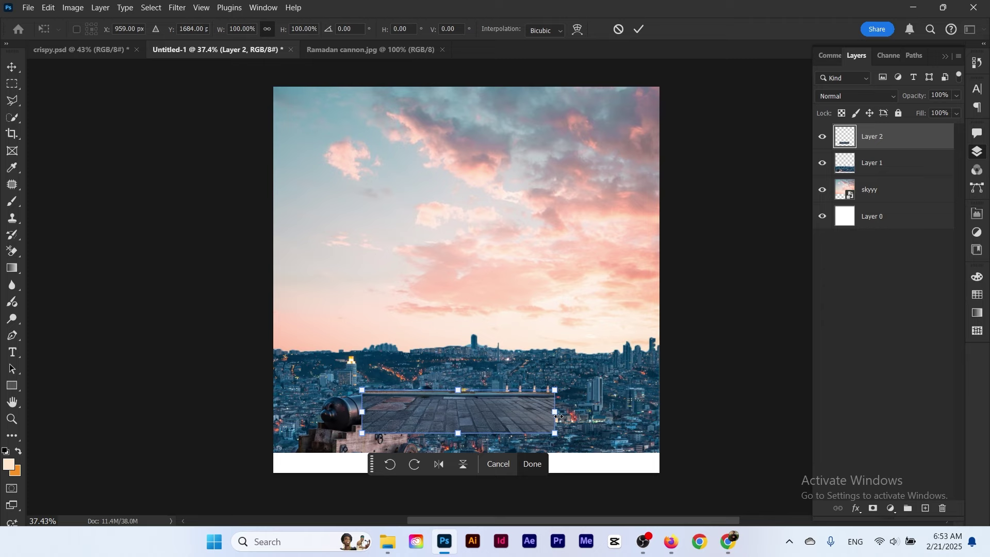
drag(559, 417, 678, 391)
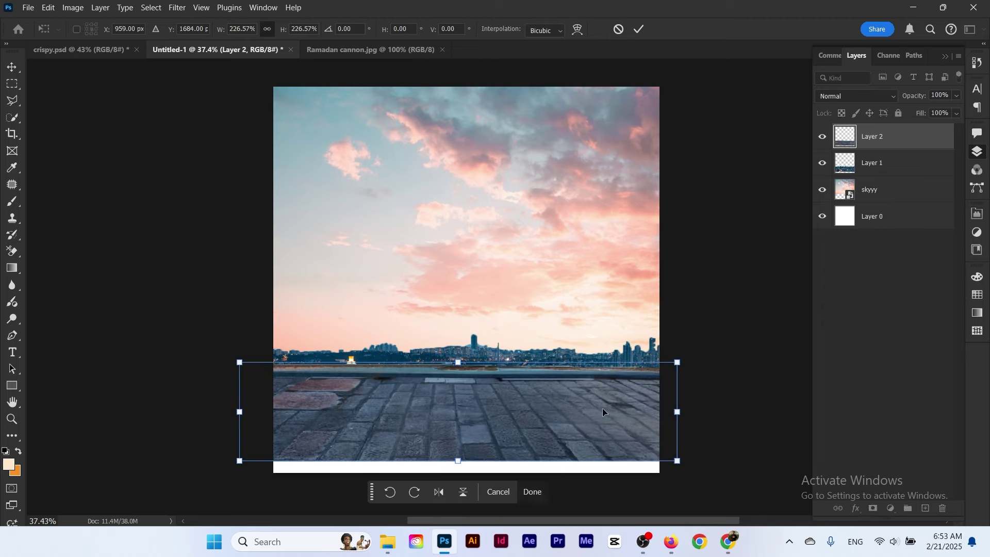
drag(602, 408, 602, 421)
drag(457, 374, 456, 370)
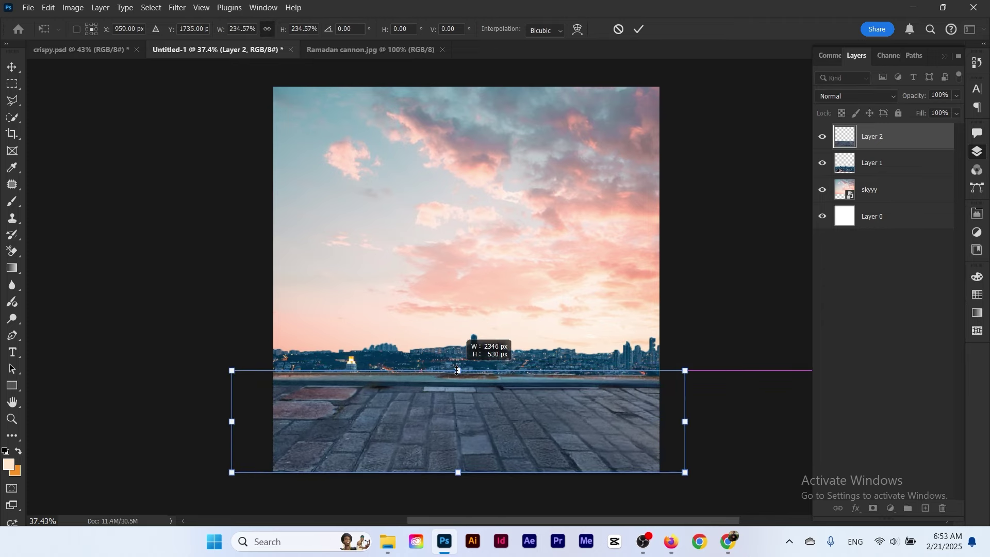
click(641, 28)
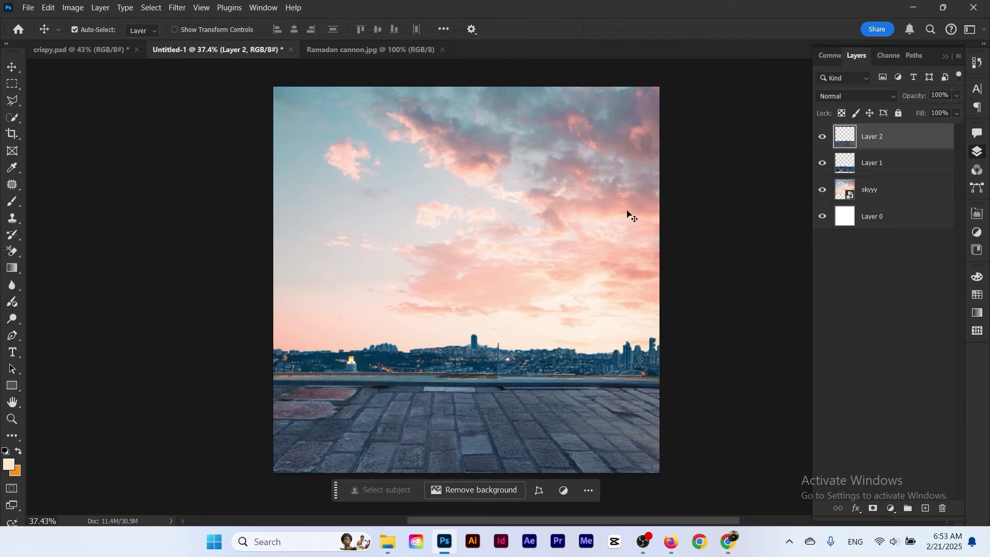
Raise the city and pavement layers, and scale the pavement to 119.06% so it reaches the canvas's lower edge
drag(545, 335, 542, 294)
drag(543, 281, 460, 310)
drag(398, 403, 404, 377)
drag(450, 461, 426, 270)
key(ctrl+t)
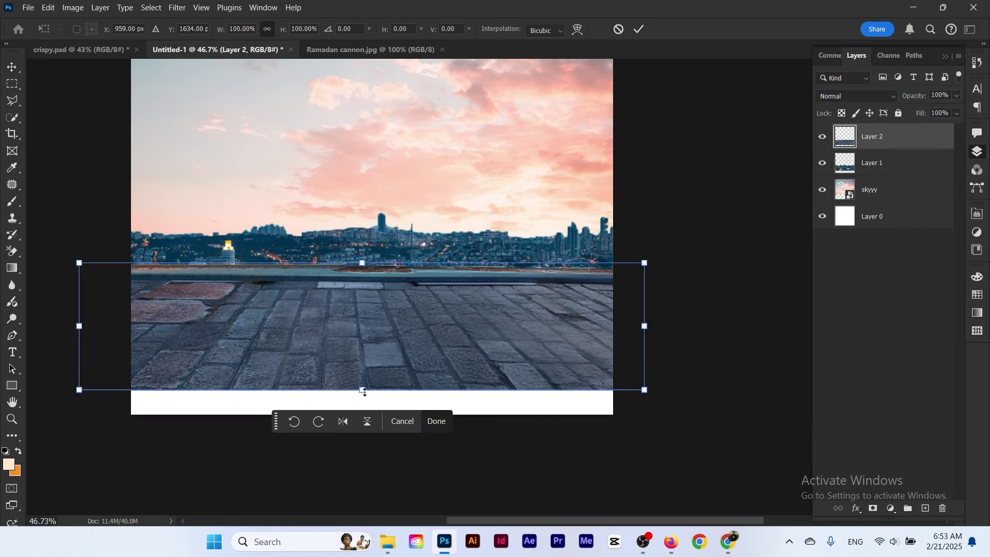
drag(365, 392, 380, 409)
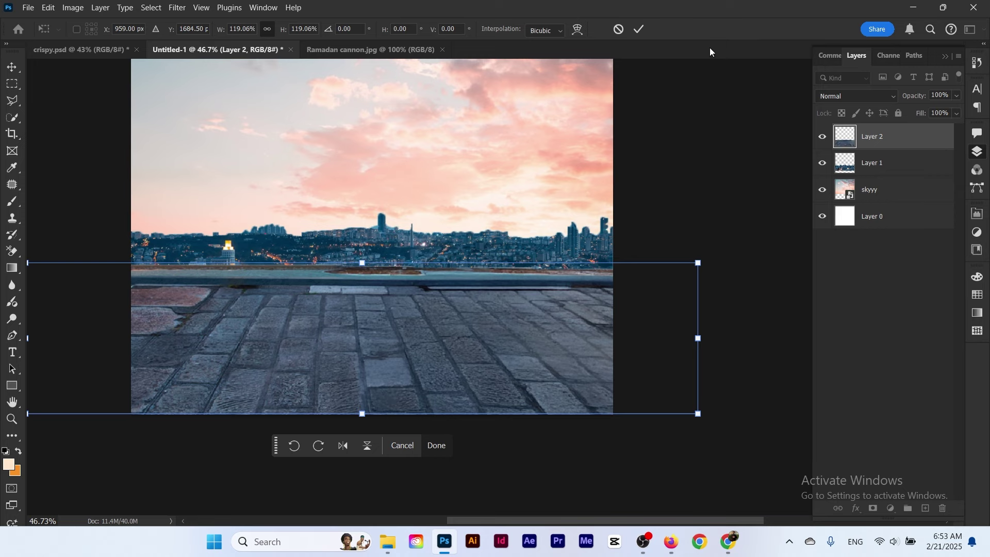
click(636, 32)
Add a Hue/Saturation adjustment clipped to the skyyy layer with Hue +2 and Saturation -9
drag(507, 213, 466, 298)
scroll(456, 189, down, 2)
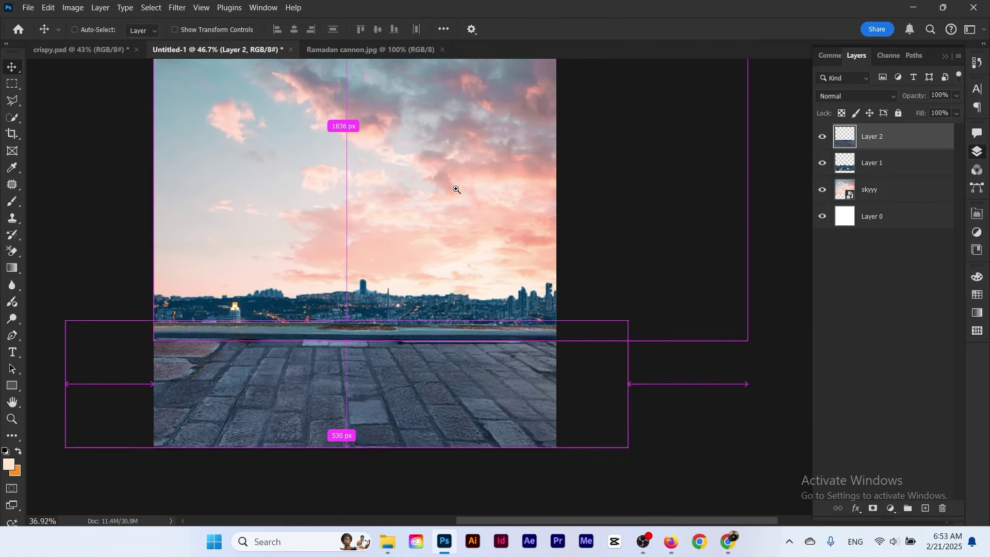
drag(450, 194, 427, 219)
click(439, 218)
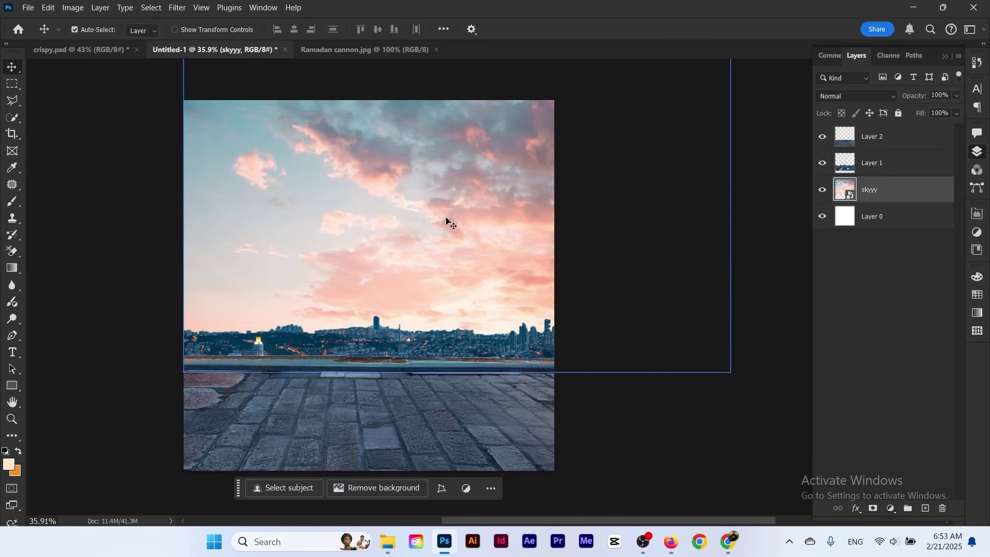
click(890, 509)
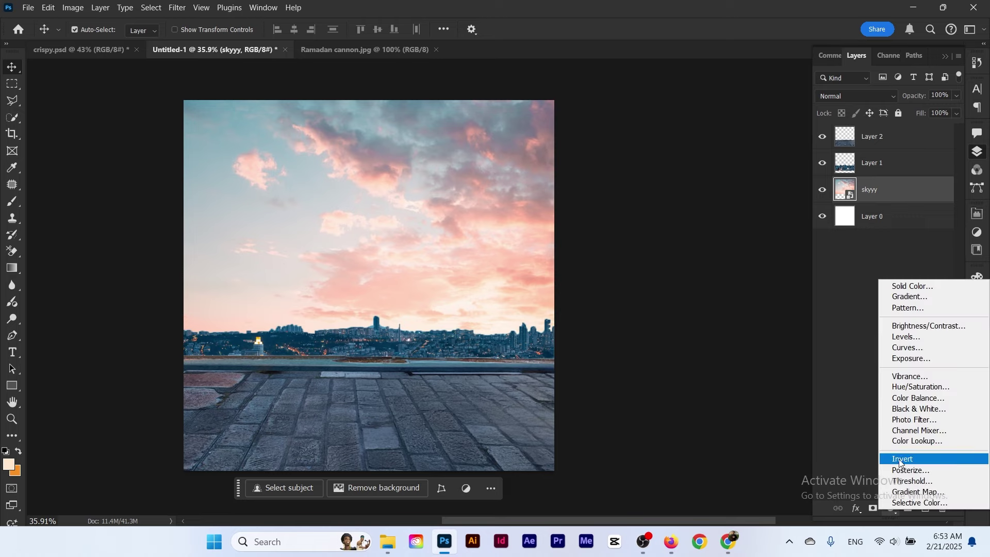
click(905, 390)
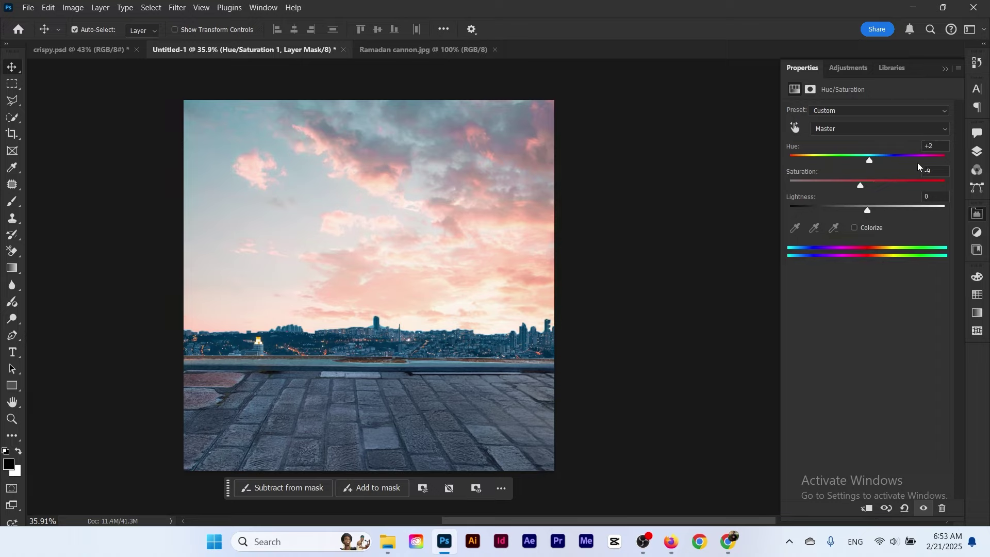
click(977, 153)
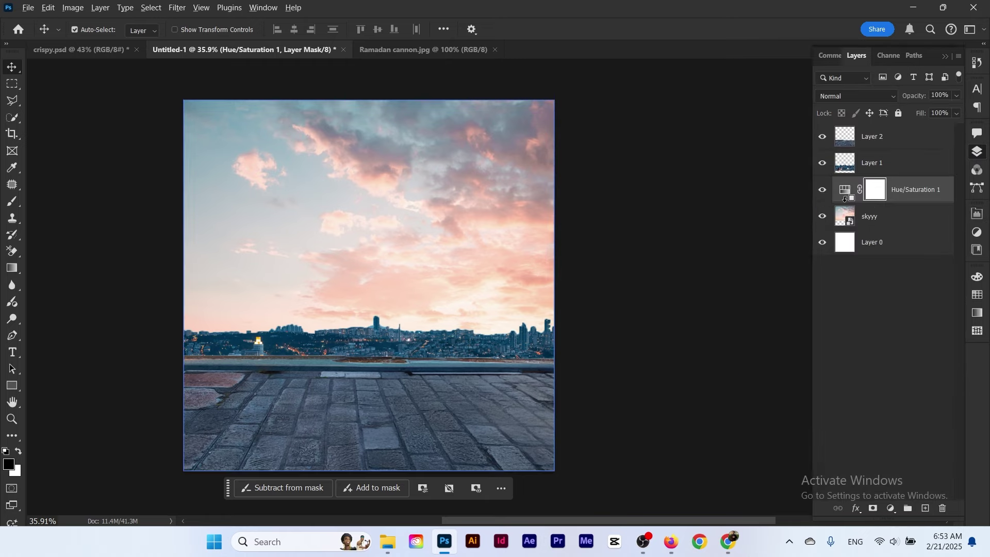
Add a Levels adjustment above the sky's Hue/Saturation layer with midtones 0.76, white input 249 and white output 172
click(894, 510)
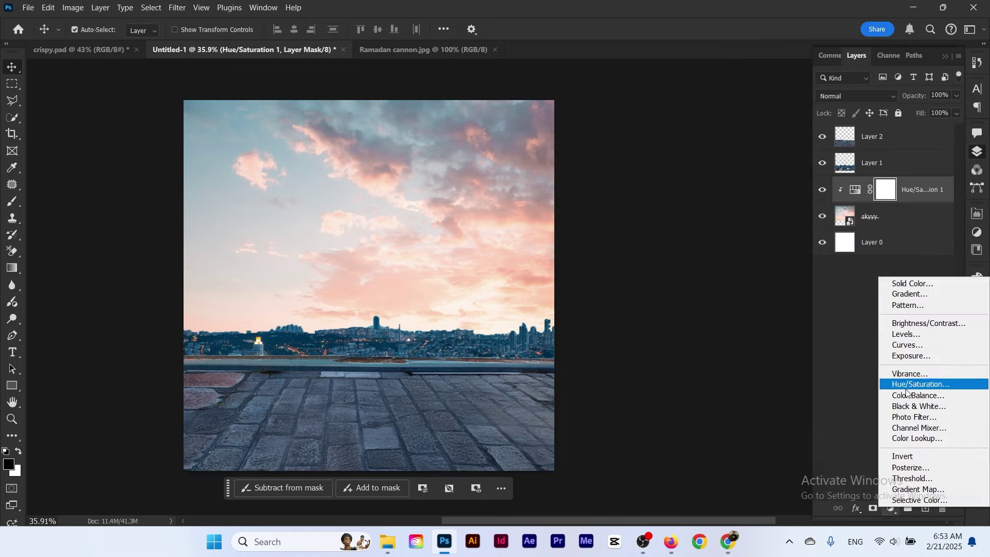
click(912, 338)
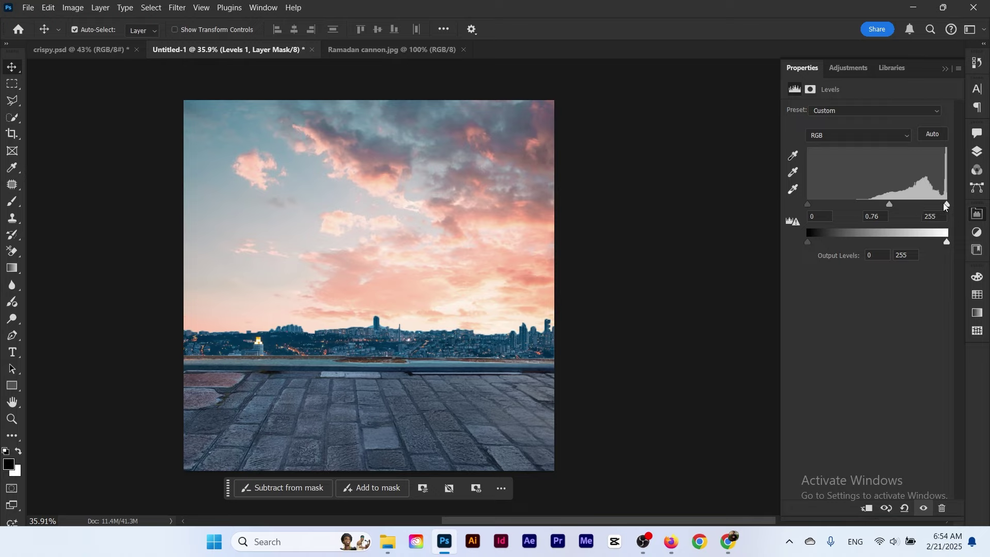
drag(947, 242, 902, 244)
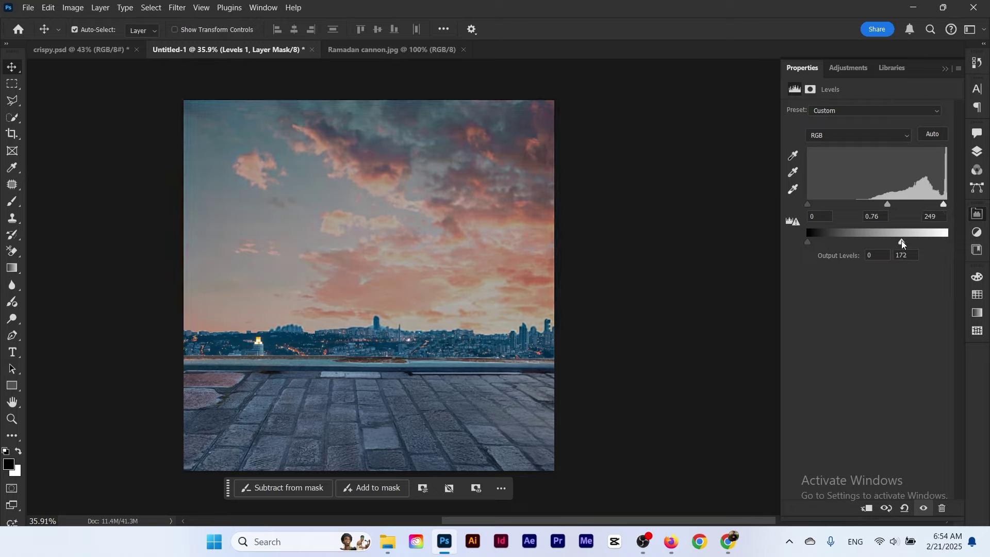
Clip the Levels adjustment to the sky and mask it with soft black brush strokes at 29% flow over the sunset glow above the horizon
click(976, 155)
alt+click(850, 204)
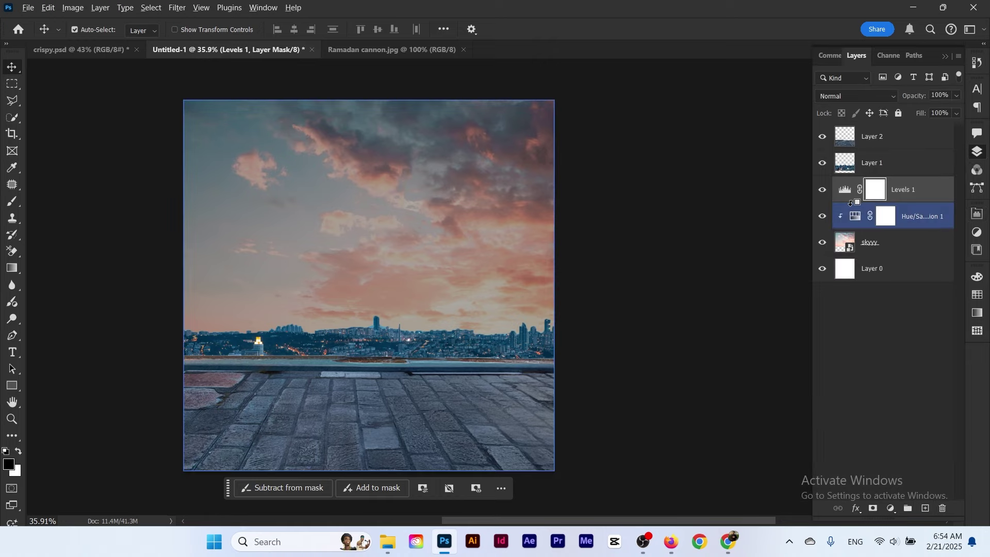
click(15, 204)
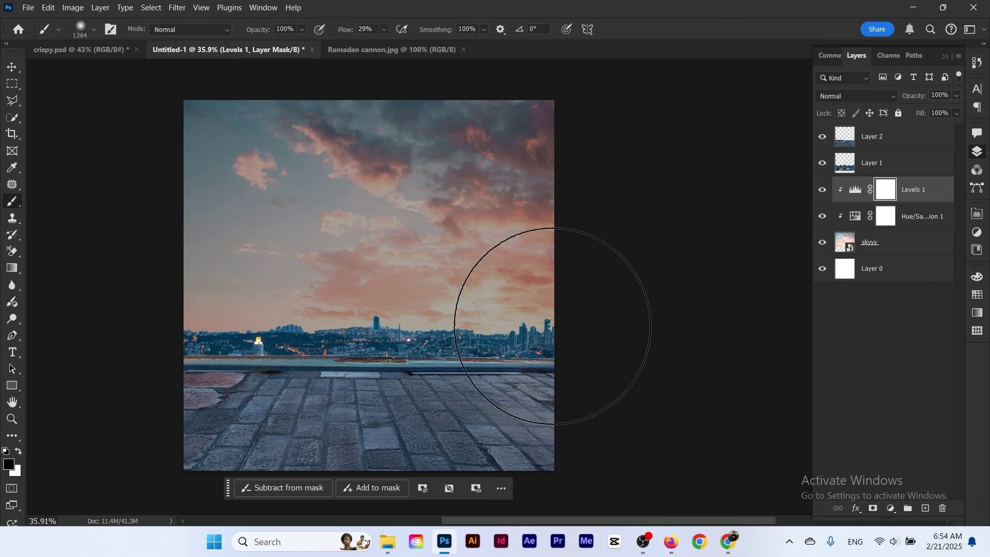
mouse_move(508, 314)
mouse_down()
mouse_move(521, 303)
mouse_move(506, 302)
mouse_up()
click(508, 312)
click(511, 314)
click(509, 314)
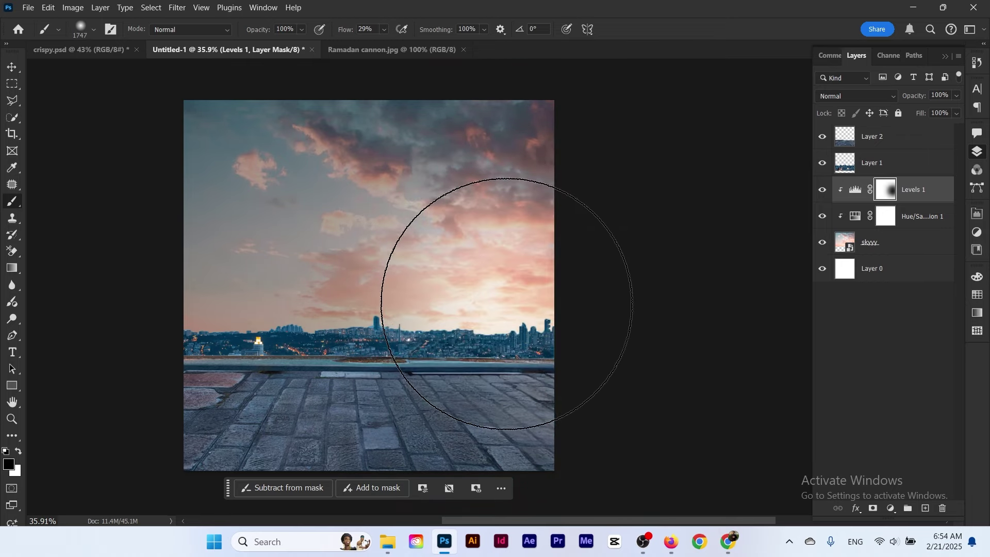
Extend the soft black painting on the Levels mask across the middle and right of the sky
click(456, 279)
click(422, 274)
click(484, 254)
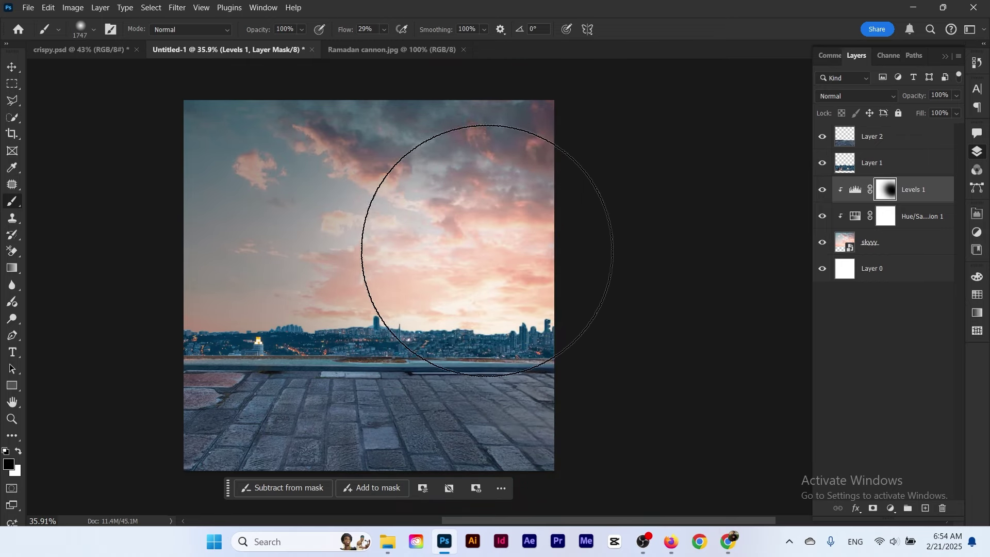
click(376, 280)
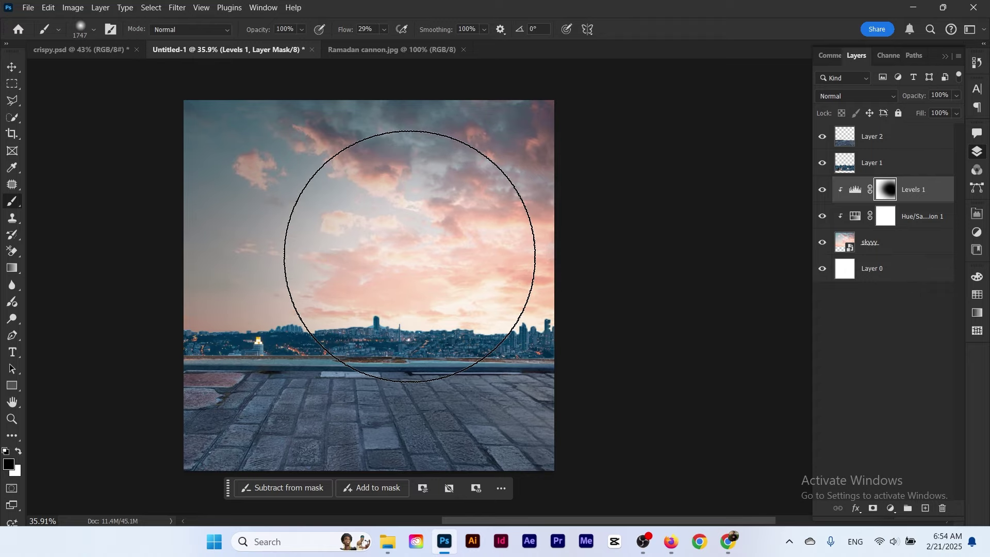
mouse_move(486, 313)
mouse_down()
mouse_move(443, 307)
mouse_move(548, 283)
mouse_up()
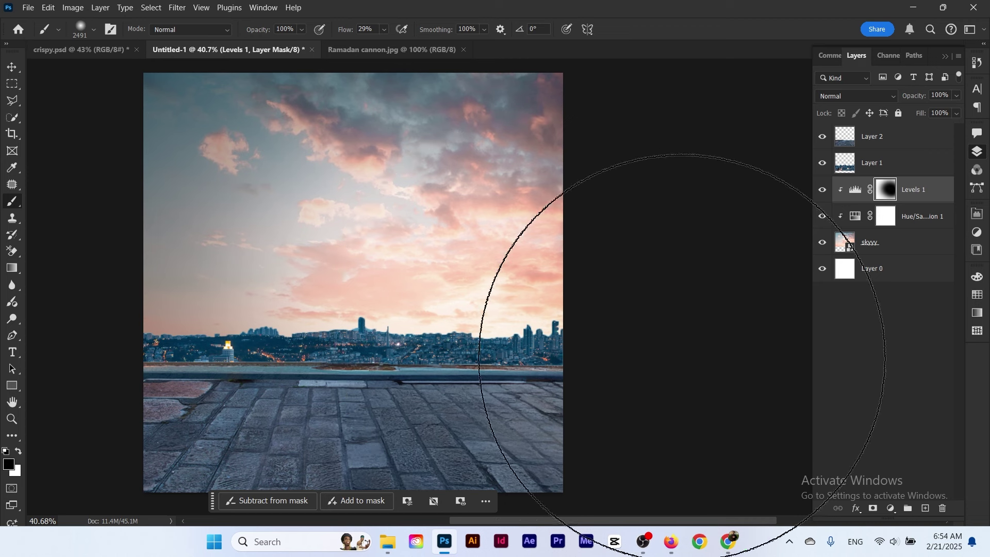
Add a Hue/Saturation adjustment clipped to the city layer with Hue +180, Saturation -48 and Lightness +9
mouse_move(395, 228)
mouse_down()
mouse_move(385, 227)
mouse_move(397, 231)
mouse_up()
drag(400, 261, 395, 225)
click(11, 69)
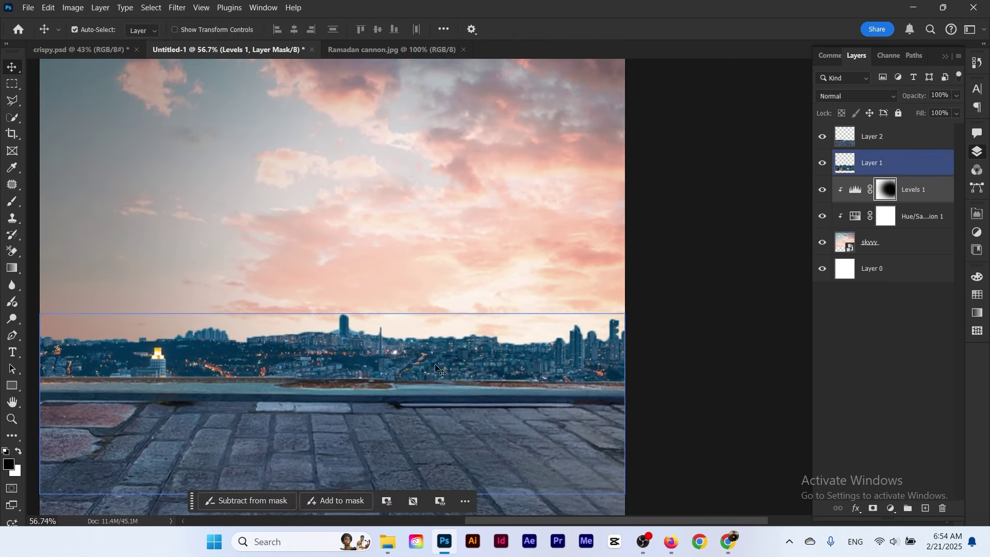
click(330, 356)
click(895, 512)
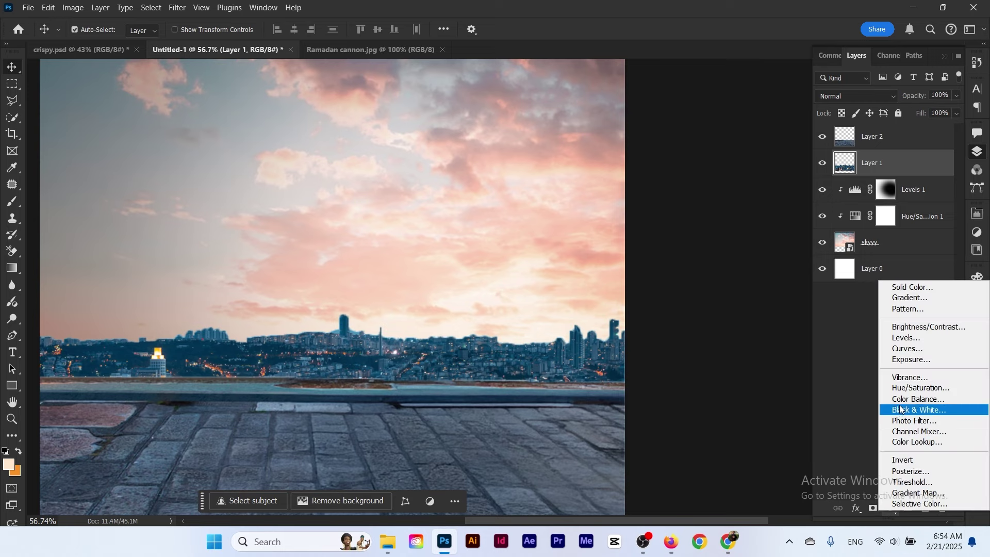
click(902, 386)
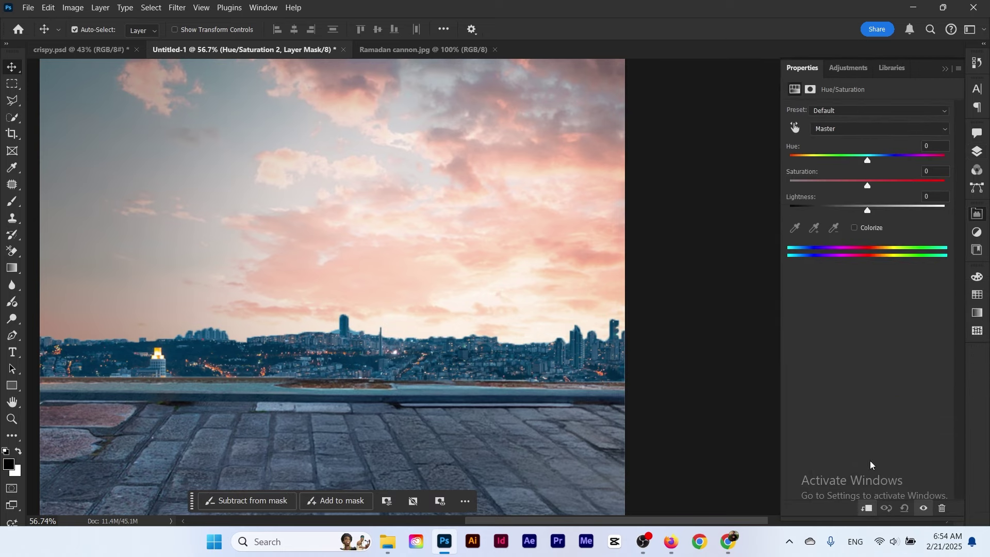
drag(867, 159, 953, 162)
drag(869, 160, 955, 160)
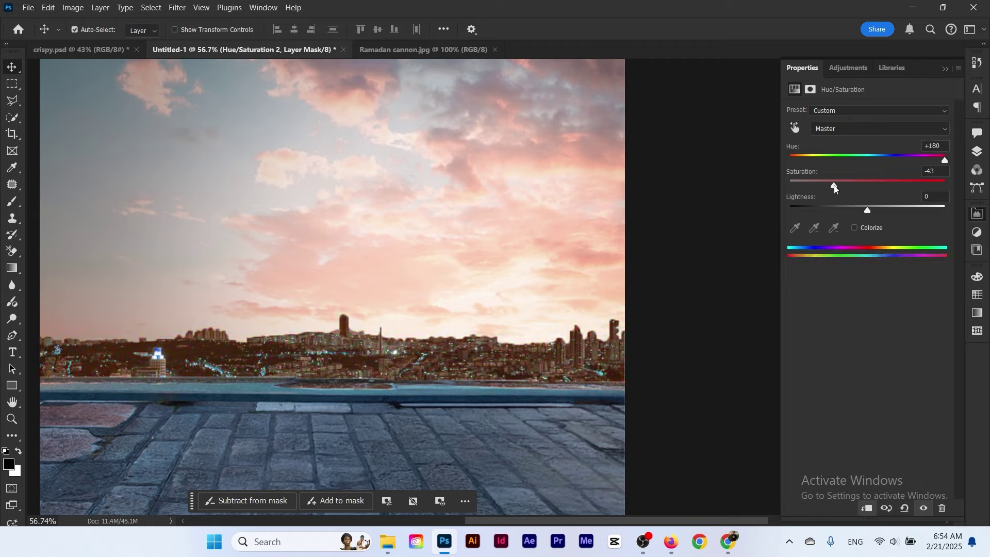
drag(454, 248, 435, 260)
drag(435, 260, 434, 285)
drag(872, 211, 876, 211)
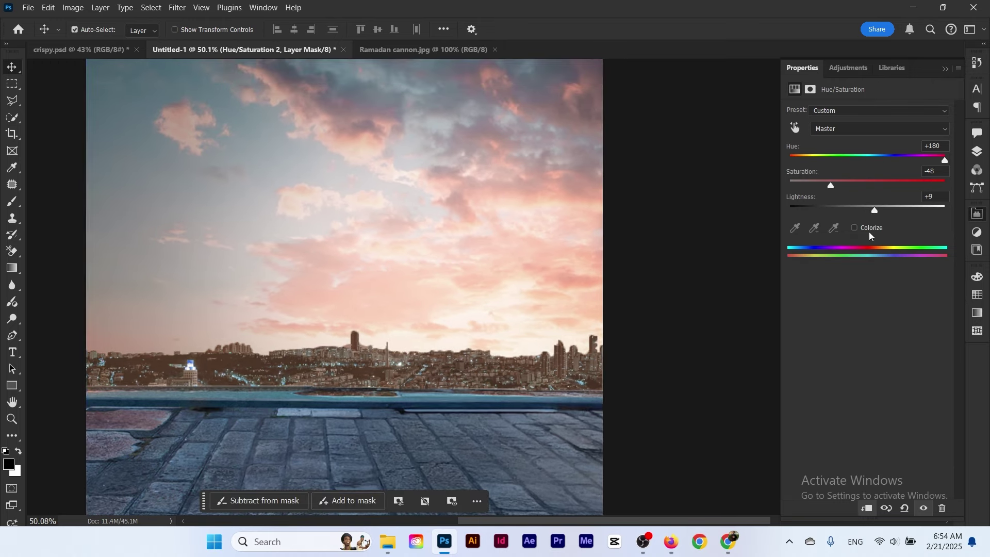
Add a new empty layer above the city's Hue/Saturation adjustment and clip it to the city
click(978, 153)
click(898, 192)
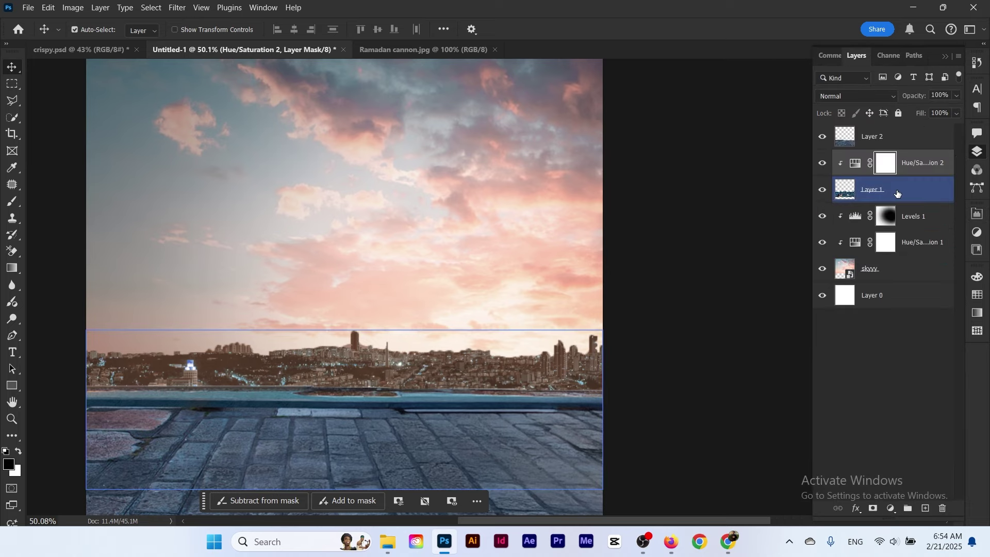
click(920, 169)
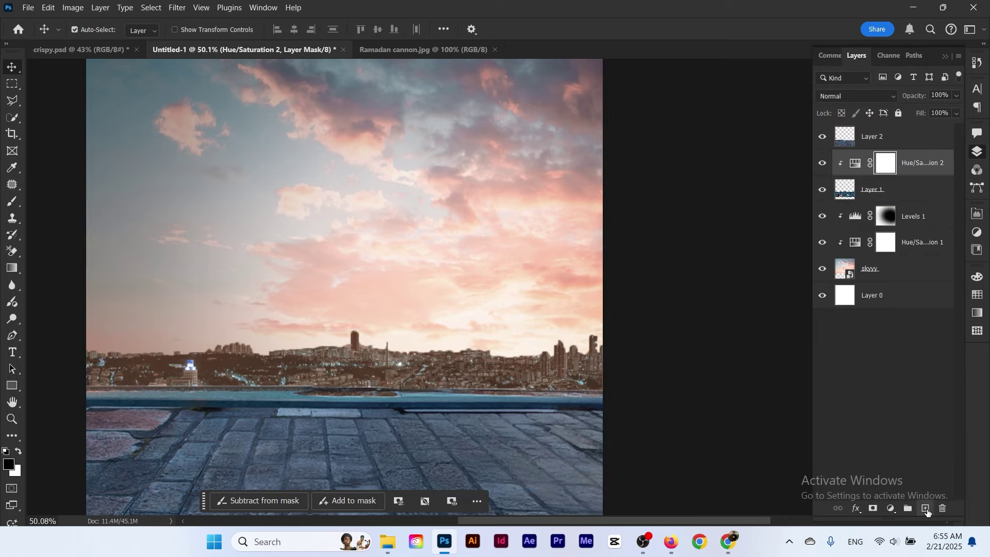
click(927, 512)
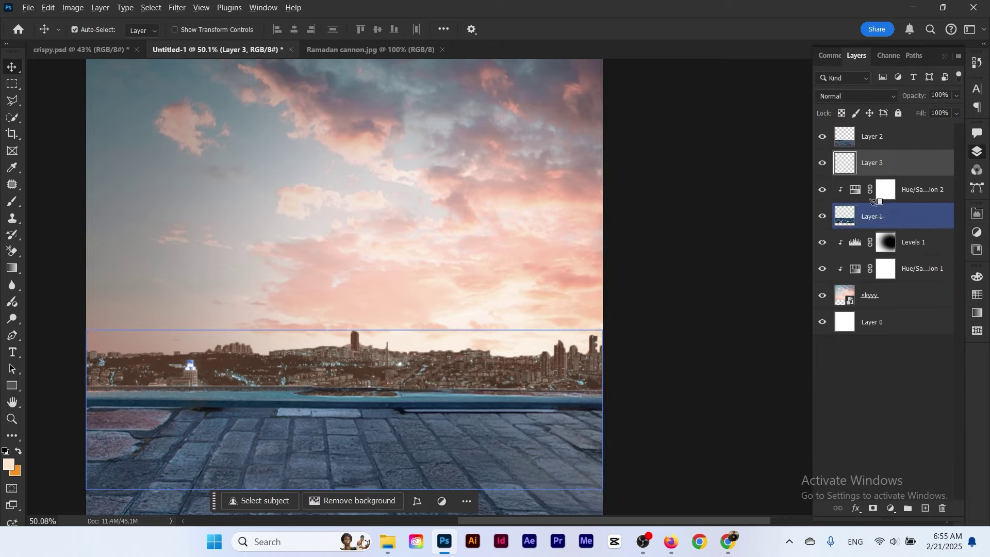
Paint soft pale-peach haze over the city skyline on the clipped layer with a large brush, undoing excess strokes and adjusting the flow
click(11, 204)
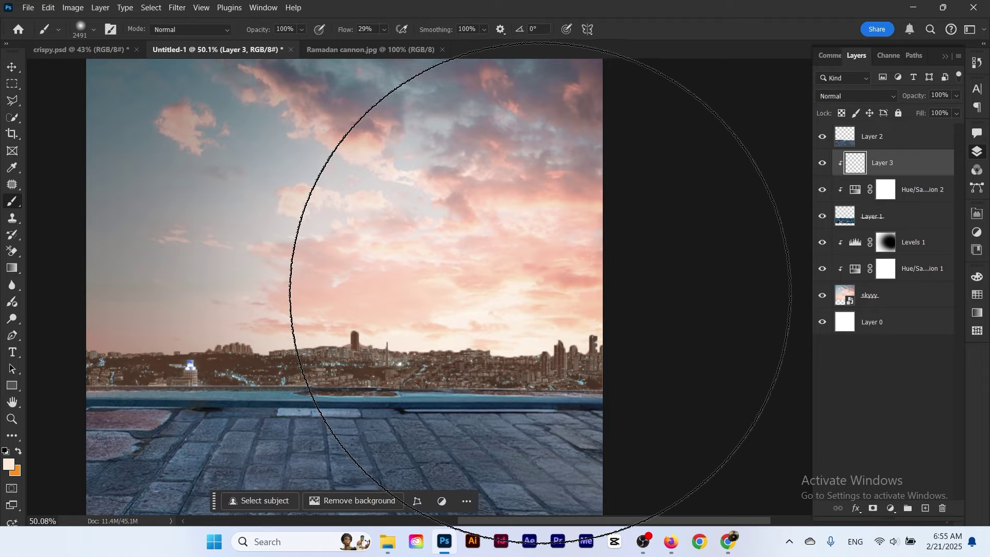
drag(516, 298, 356, 309)
click(565, 299)
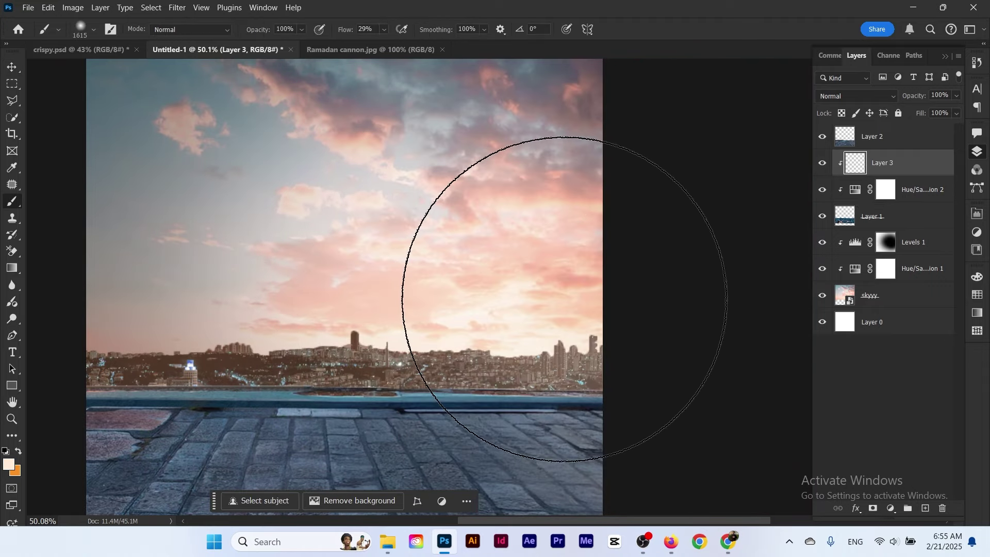
click(464, 290)
click(351, 295)
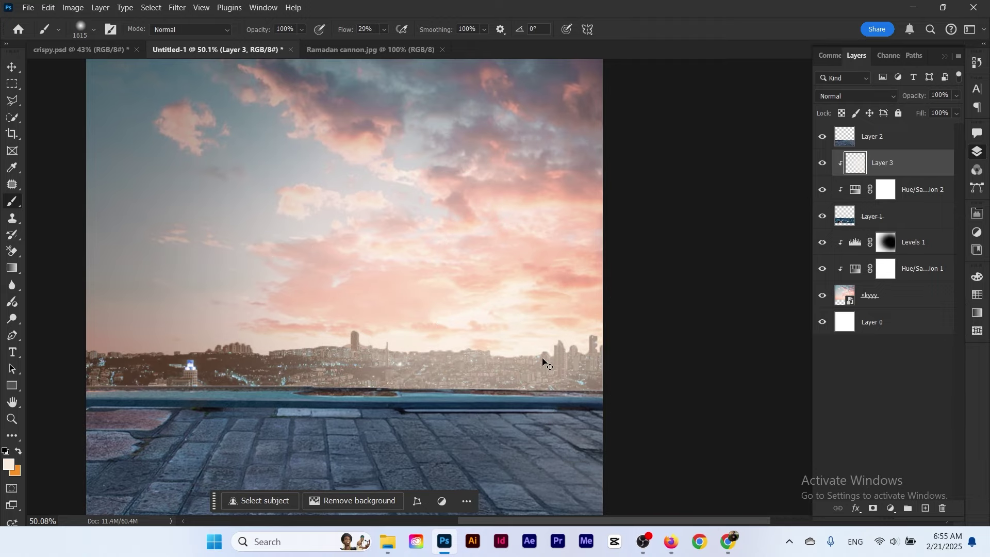
key(ctrl+z)
mouse_move(458, 343)
mouse_down()
mouse_move(447, 330)
mouse_move(420, 329)
mouse_move(457, 326)
mouse_up()
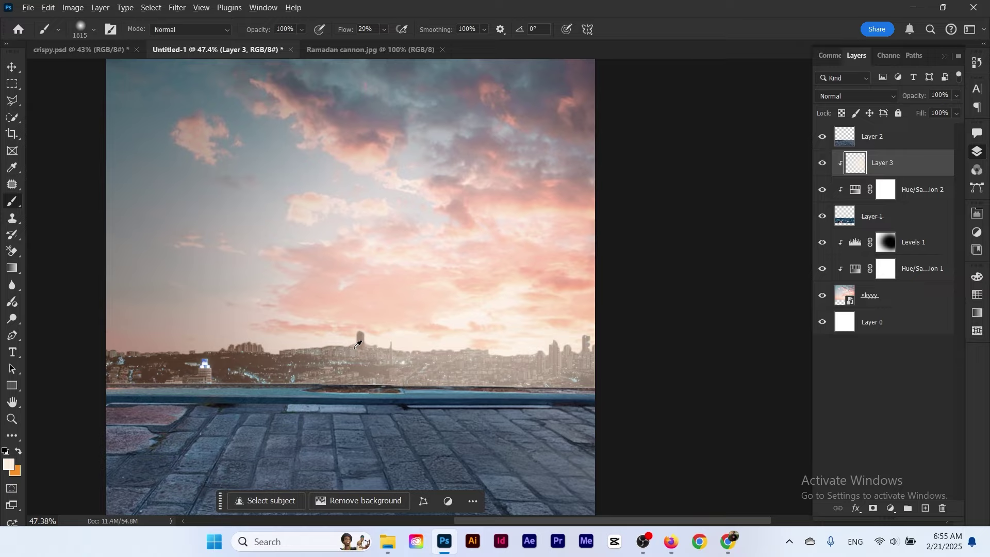
drag(336, 320, 380, 326)
key(ctrl+z)
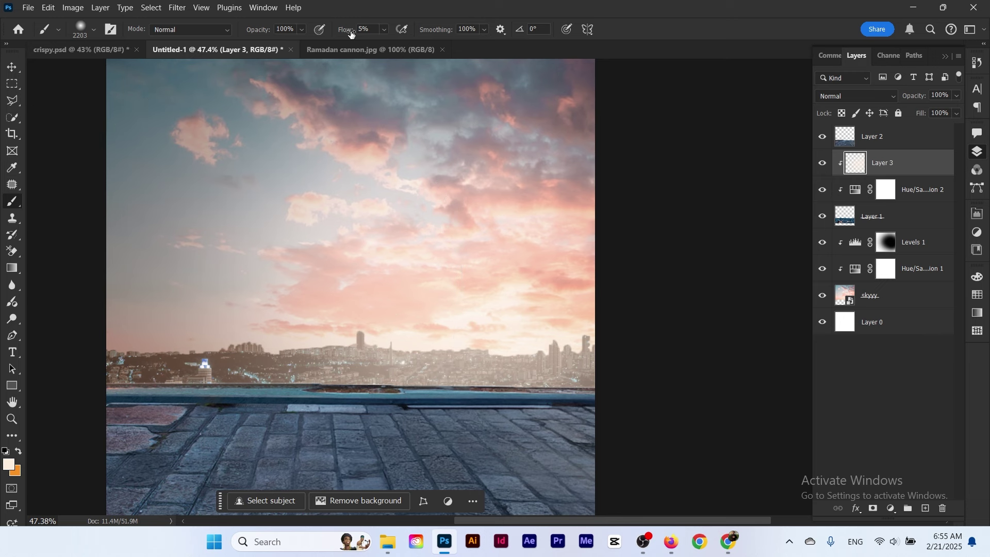
drag(376, 34, 375, 35)
Add a Hue/Saturation adjustment clipped to the pavement layer with Hue -180 and Saturation -33
click(13, 65)
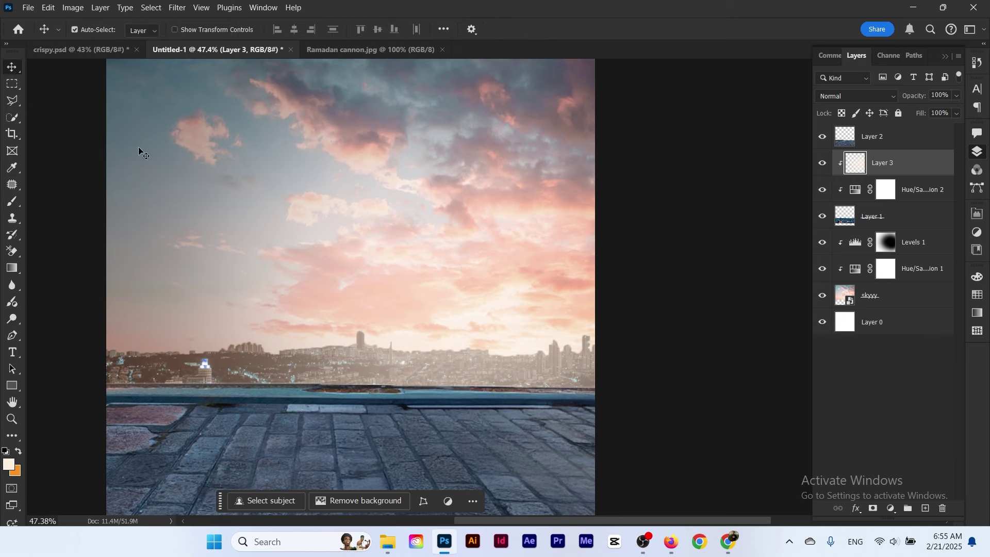
mouse_move(368, 337)
mouse_down()
mouse_move(288, 335)
mouse_move(356, 334)
mouse_up()
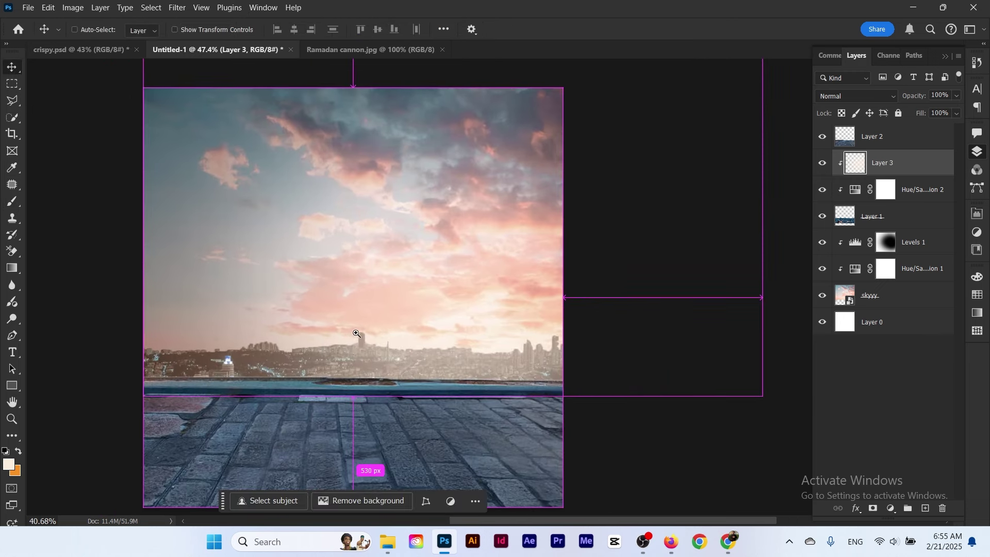
ctrl+click(378, 435)
drag(396, 414, 398, 390)
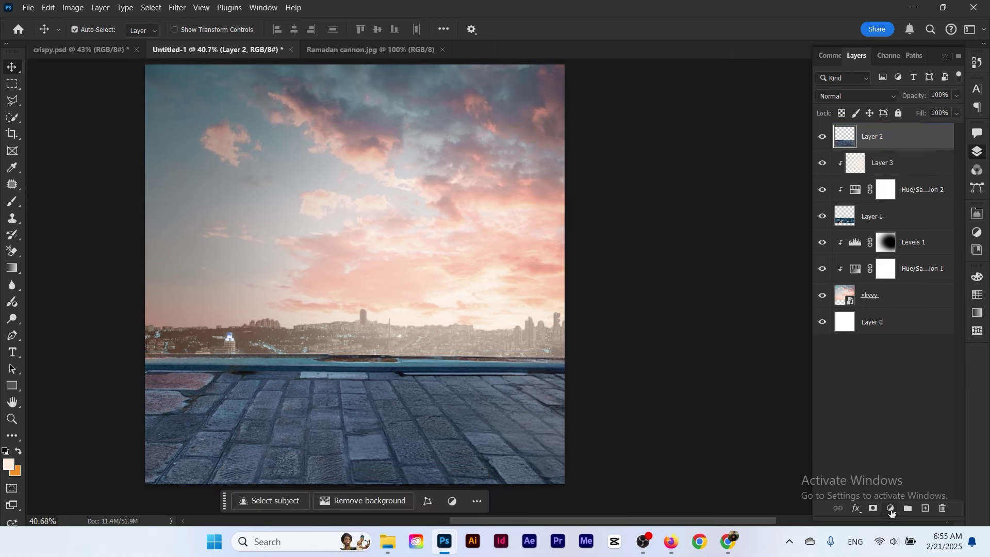
click(891, 510)
click(918, 388)
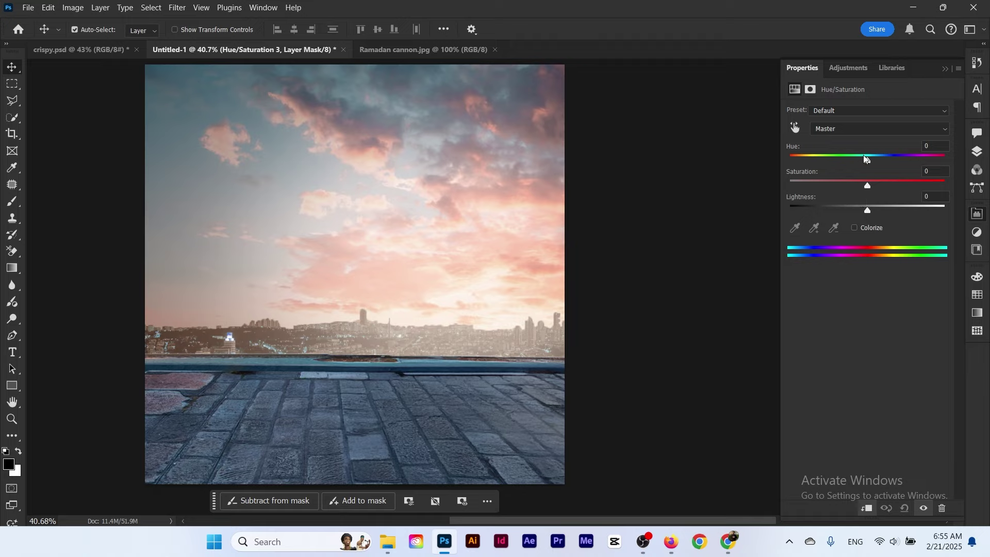
drag(868, 159, 774, 164)
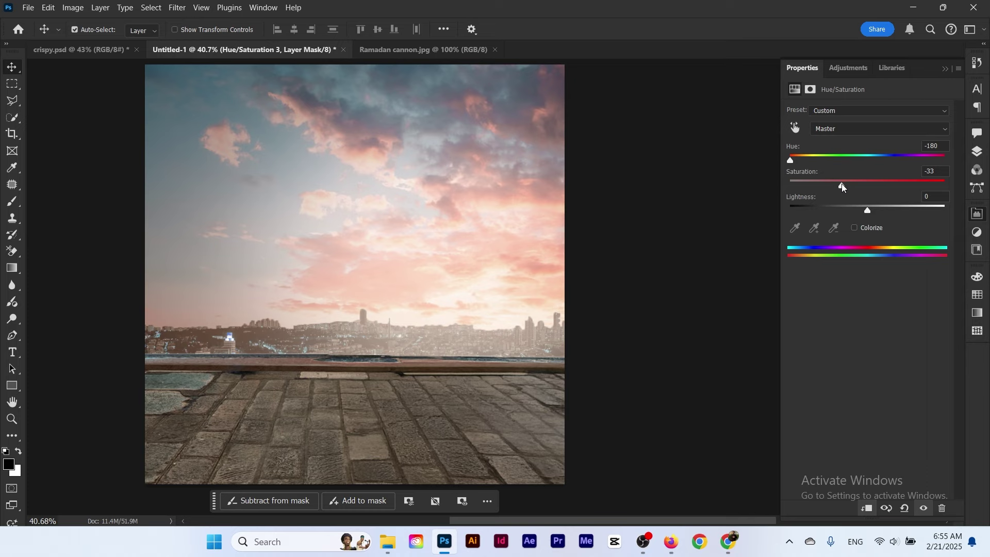
Rotate the pavement layer by -1.13° and stretch its lower-right corner downward to cover the canvas's lower edge
click(978, 151)
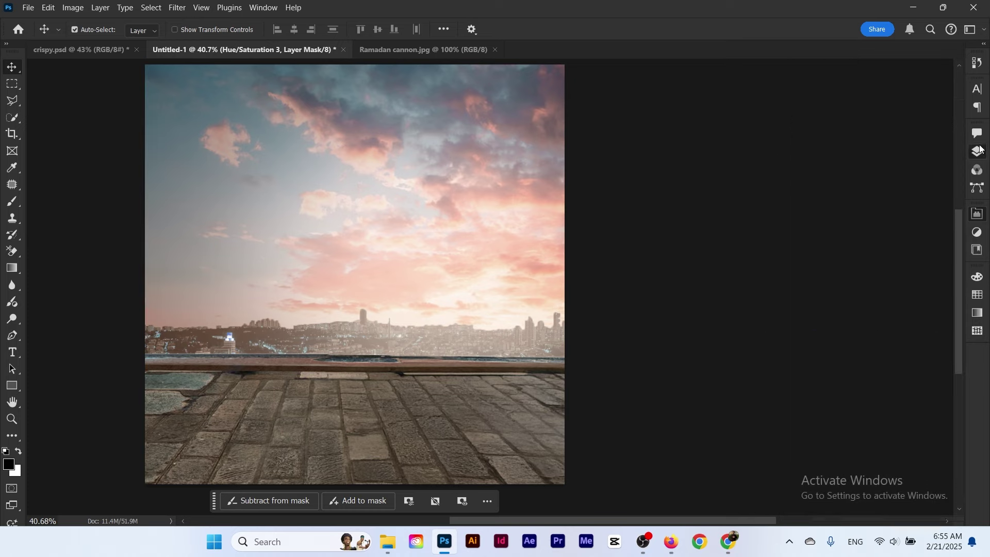
click(903, 165)
key(ctrl+t)
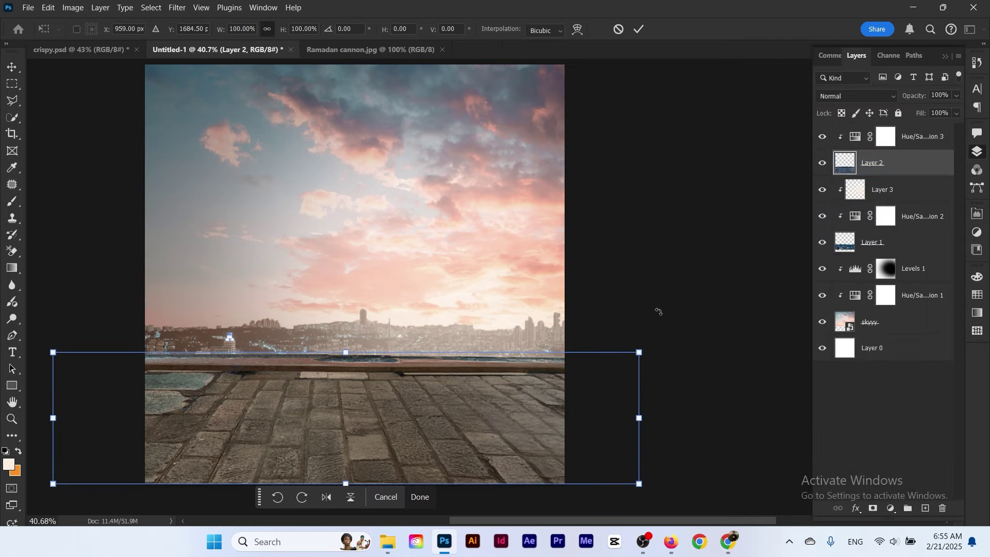
drag(695, 284, 664, 337)
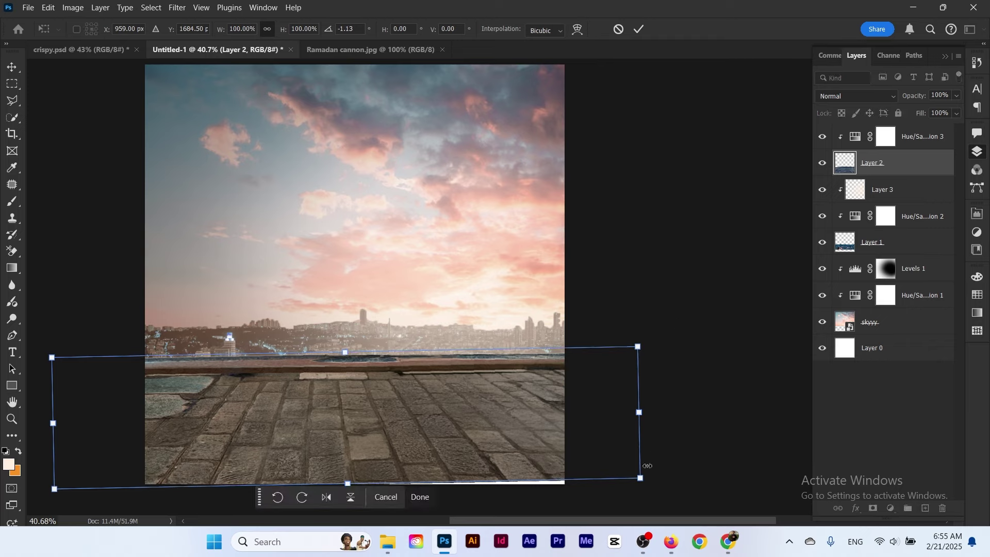
drag(643, 479, 647, 488)
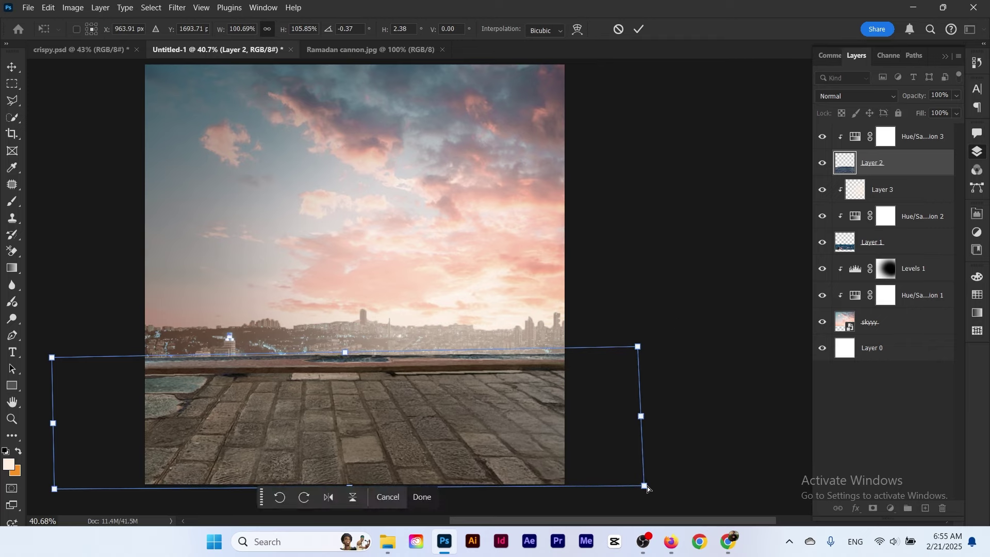
click(639, 31)
Add a new empty layer above the pavement's Hue/Saturation adjustment and clip it to the pavement
mouse_move(442, 289)
mouse_down()
mouse_move(460, 285)
mouse_move(444, 291)
mouse_up()
drag(449, 367, 449, 316)
drag(450, 316, 460, 326)
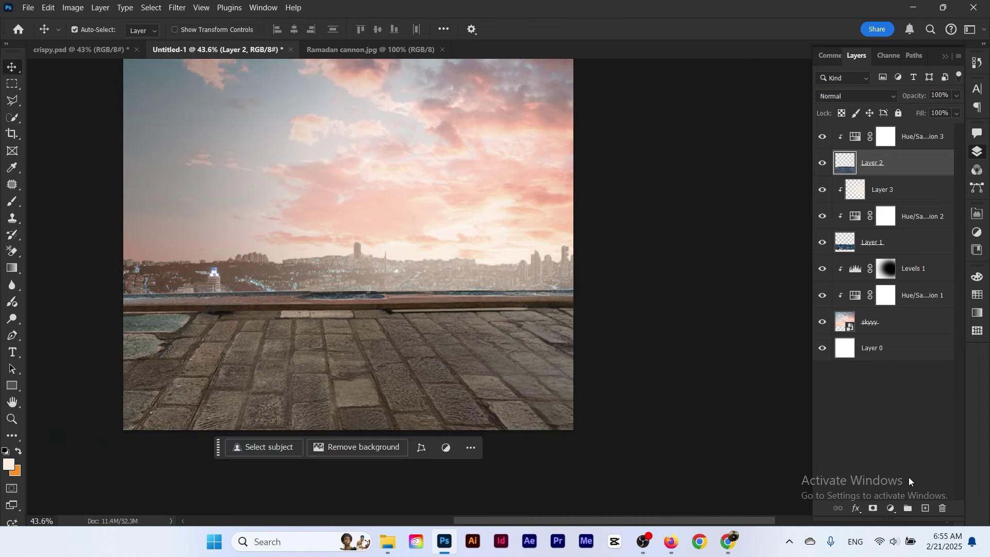
click(923, 138)
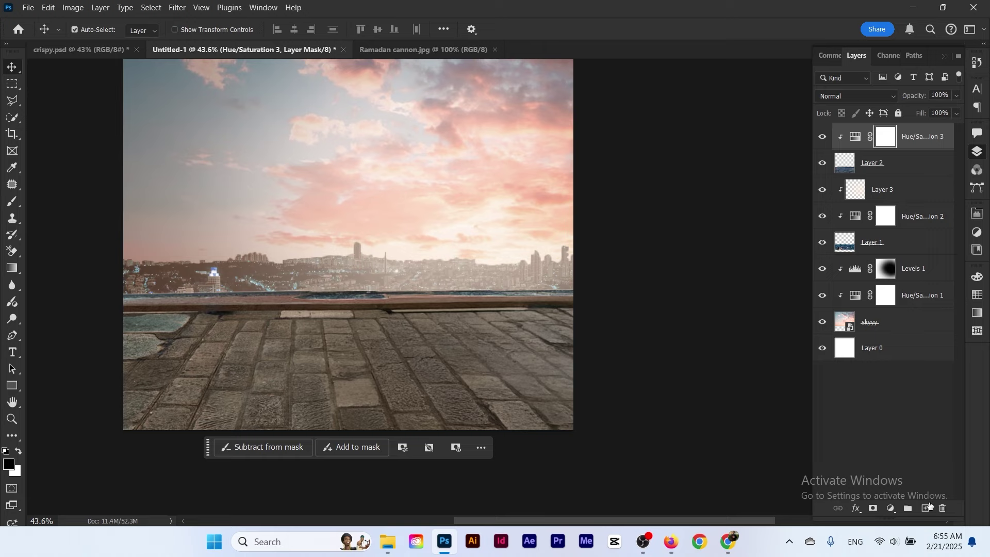
click(929, 508)
alt+click(857, 146)
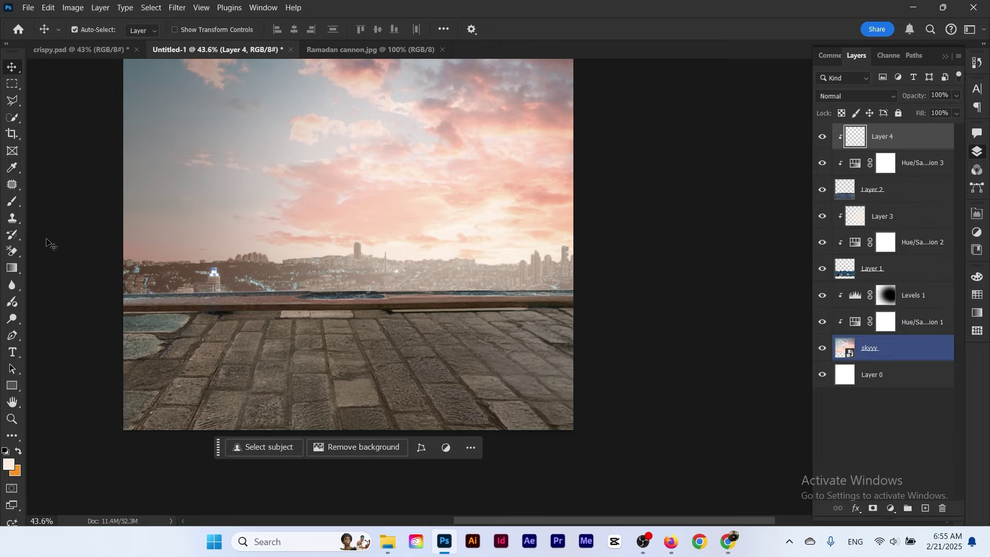
Paint soft pale-peach haze at 42% flow along the pavement's far edge on the clipped layer
click(13, 202)
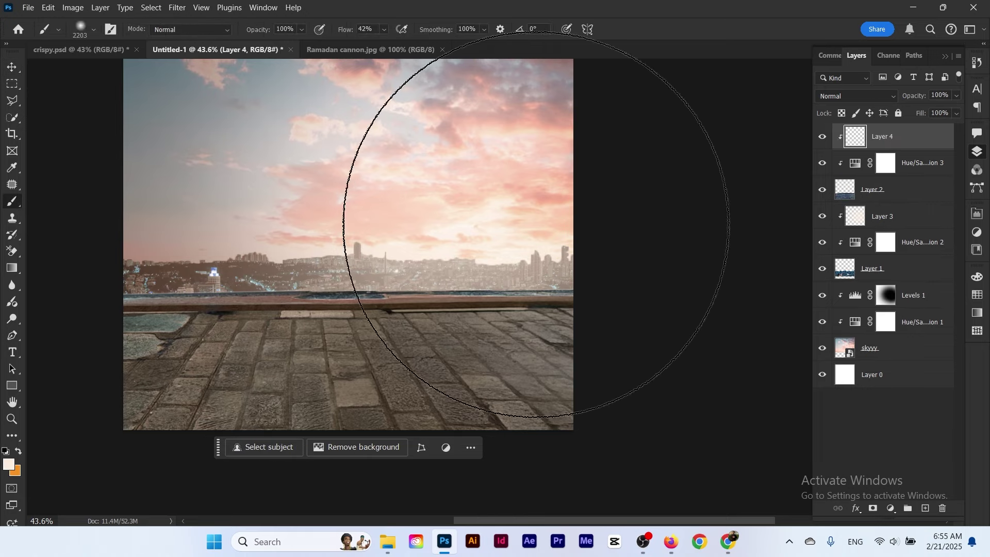
click(550, 210)
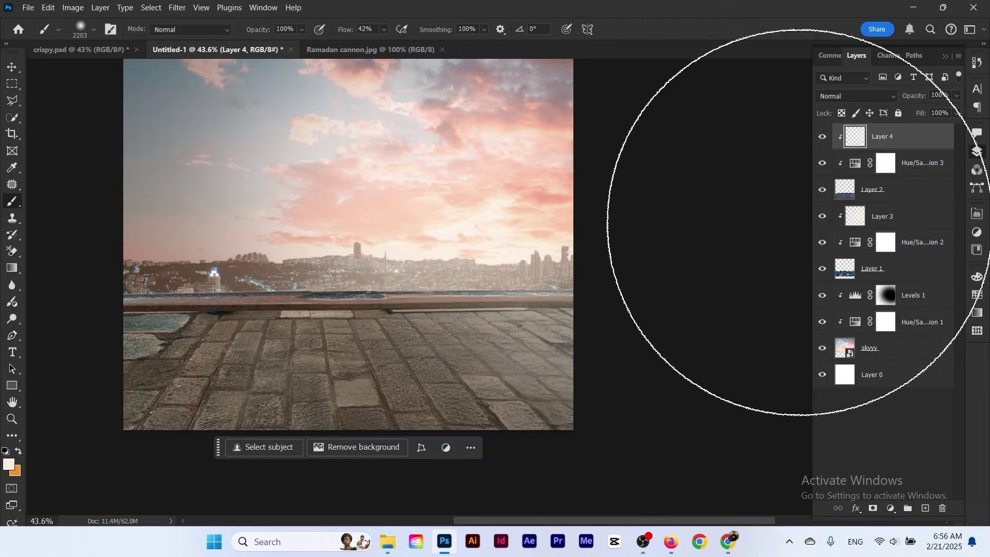
drag(380, 338, 387, 370)
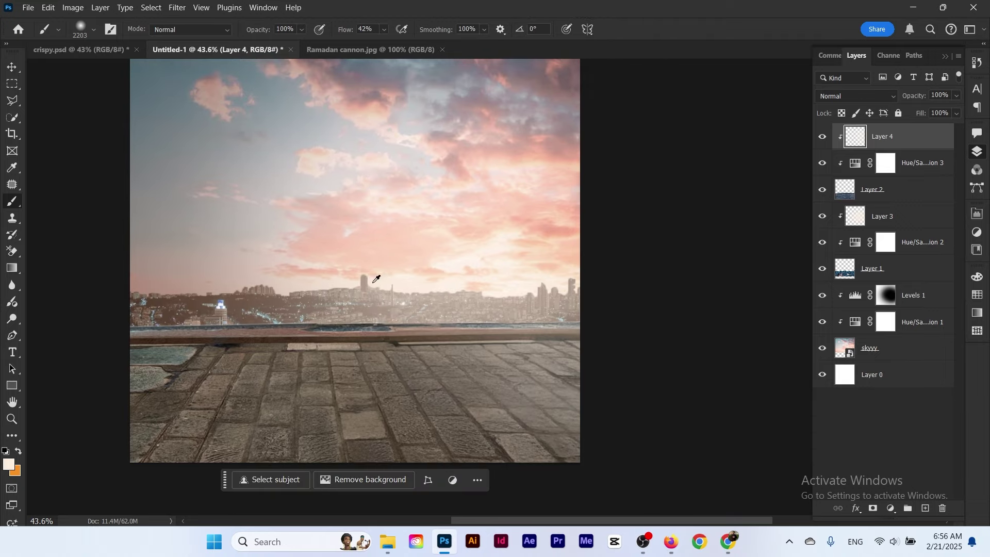
drag(372, 283, 126, 287)
drag(545, 288, 515, 292)
shift+click(131, 315)
mouse_move(415, 303)
mouse_down()
mouse_move(431, 305)
mouse_move(425, 318)
mouse_move(578, 299)
mouse_up()
drag(496, 321, 469, 321)
drag(419, 140, 398, 92)
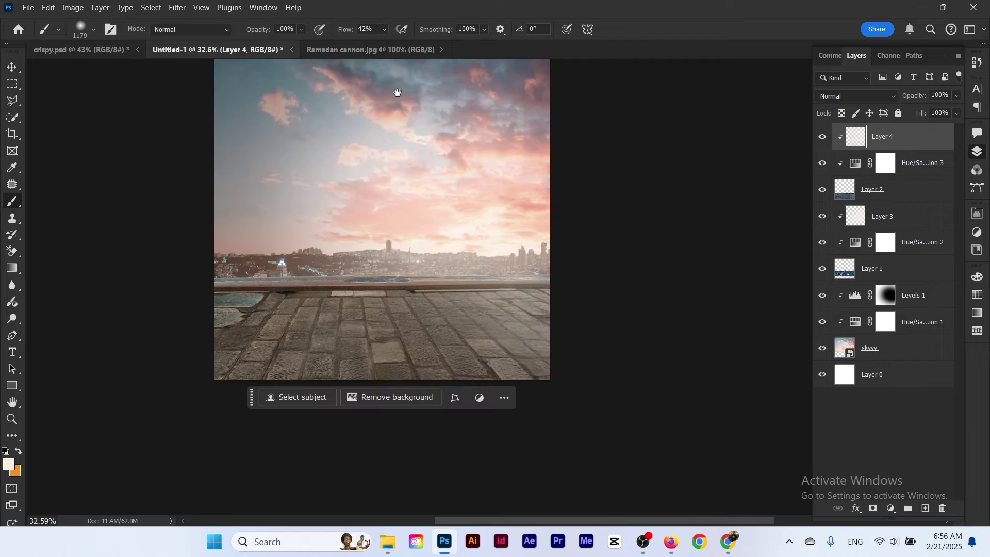
Paint faint pale-peach haze over the pavement with a very large soft brush at 17% flow and lower the haze layer's opacity to 88%
drag(408, 273, 524, 273)
click(562, 282)
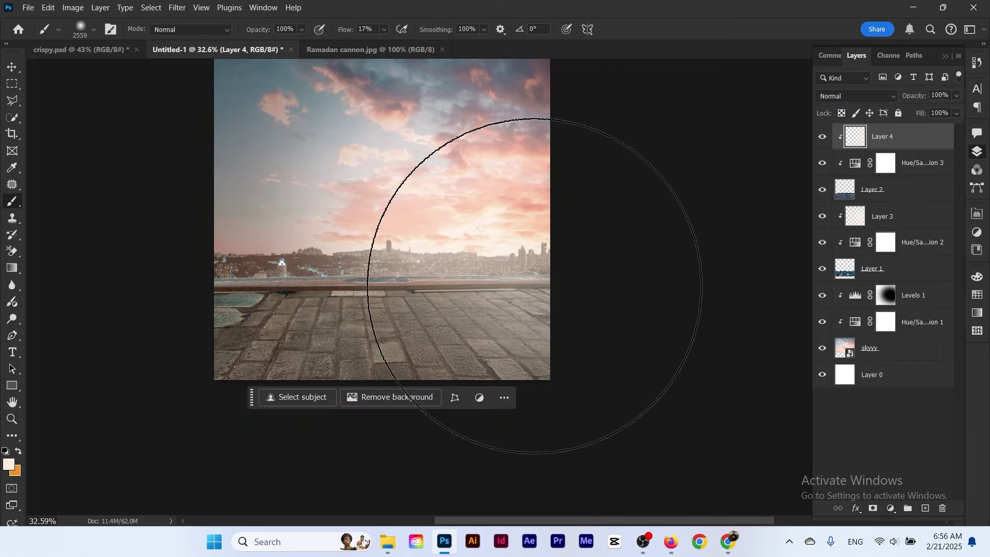
click(443, 298)
key(ctrl+z)
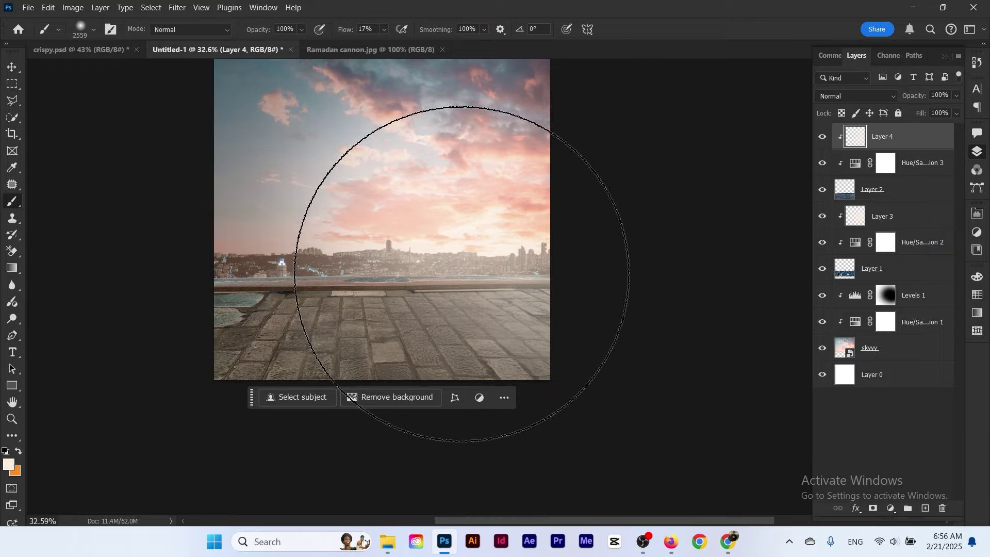
click(462, 275)
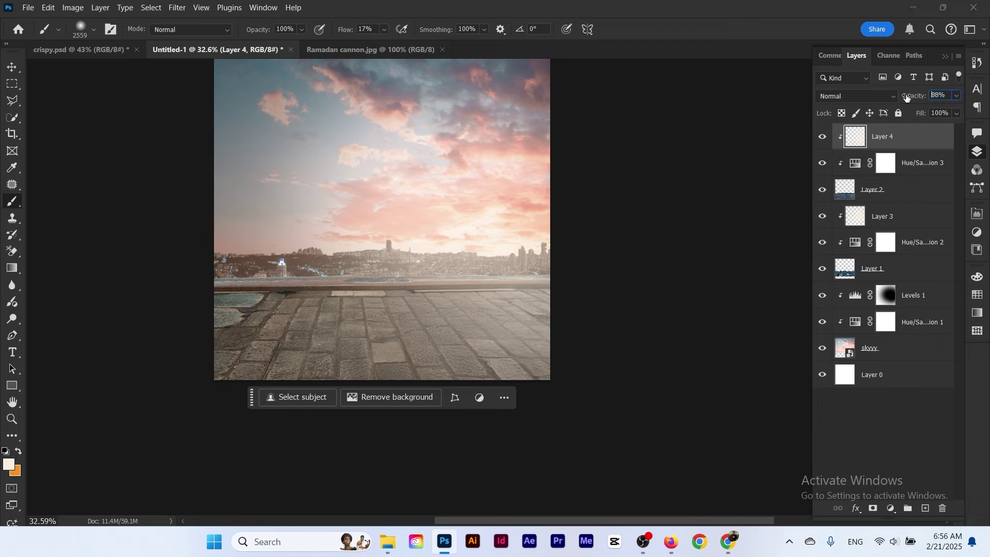
drag(907, 98, 907, 98)
mouse_move(440, 258)
mouse_down()
mouse_move(414, 235)
mouse_move(453, 250)
mouse_up()
click(11, 68)
drag(303, 213, 313, 256)
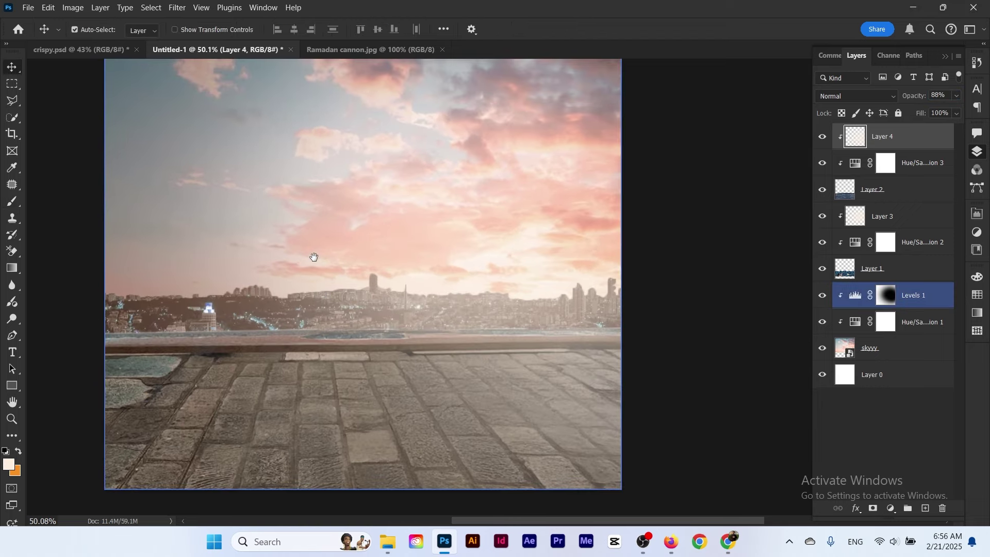
drag(359, 231, 319, 228)
drag(346, 211, 339, 225)
drag(356, 190, 371, 230)
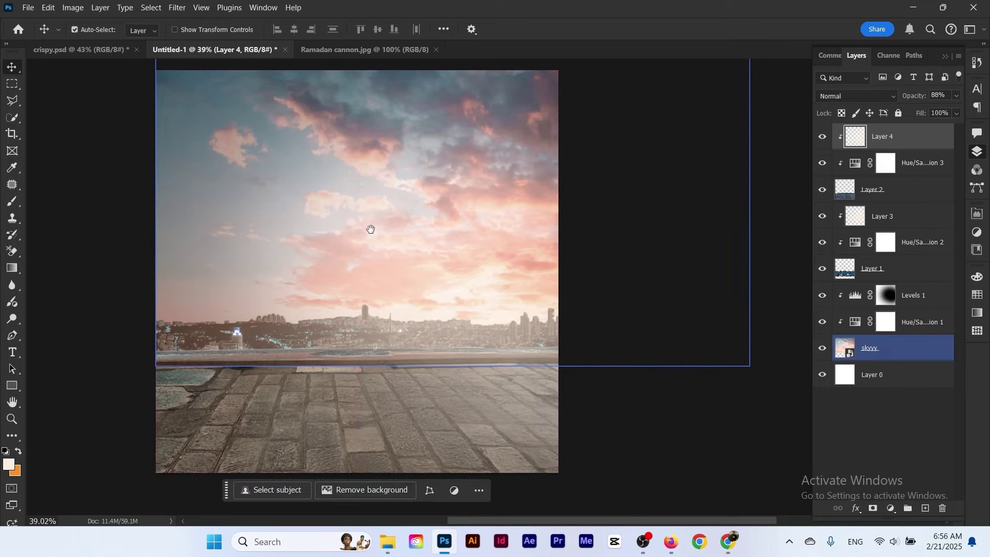
Group the pavement, city and sky layers into three separate groups, each with its clipped adjustment and haze layers, and select the pavement group
click(898, 197)
shift+click(900, 140)
key(ctrl+g)
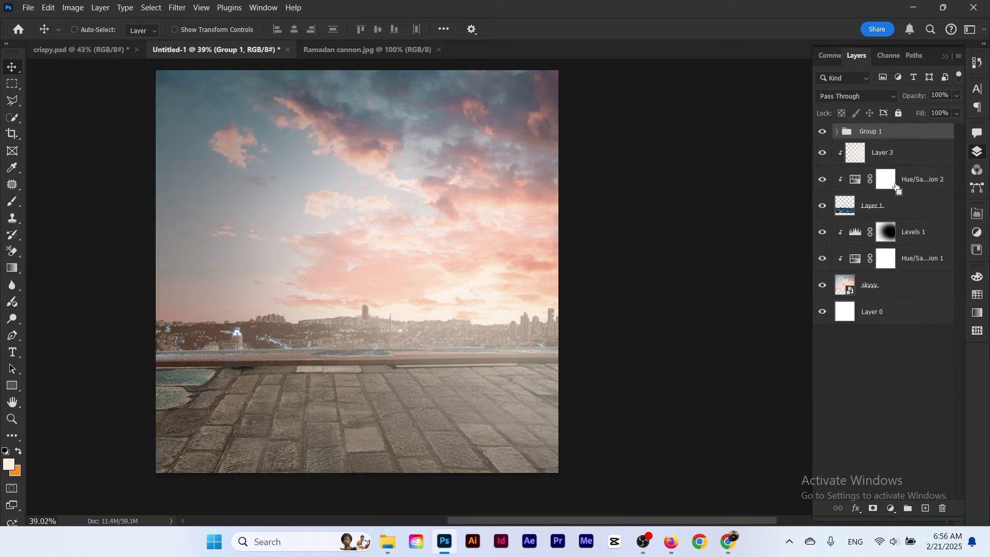
click(895, 157)
shift+click(892, 211)
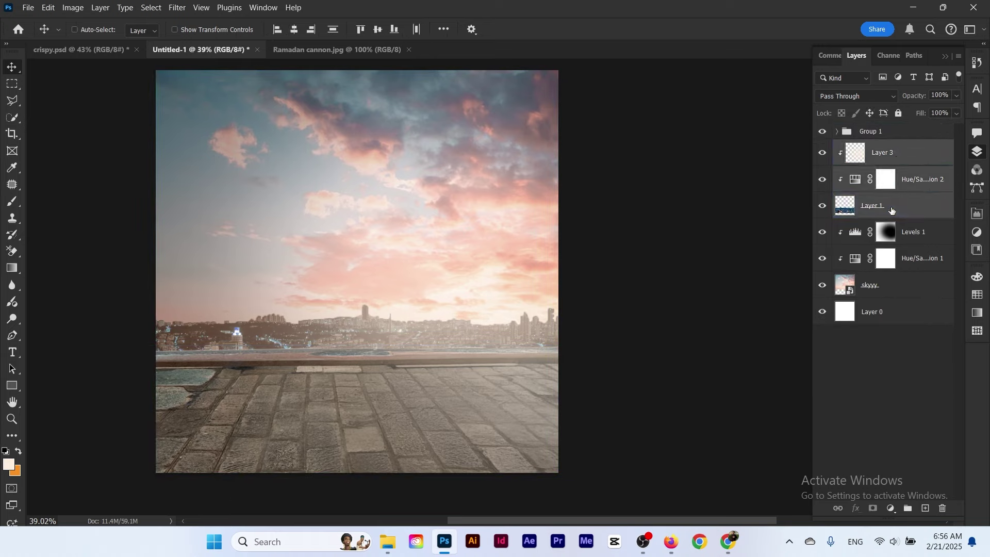
key(ctrl+g)
click(897, 171)
shift+click(900, 227)
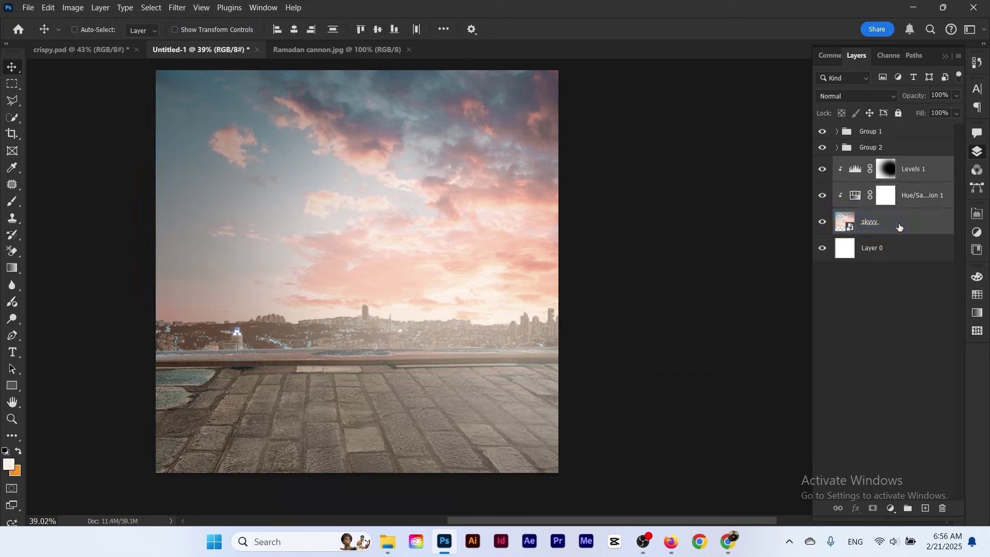
key(ctrl+g)
click(876, 135)
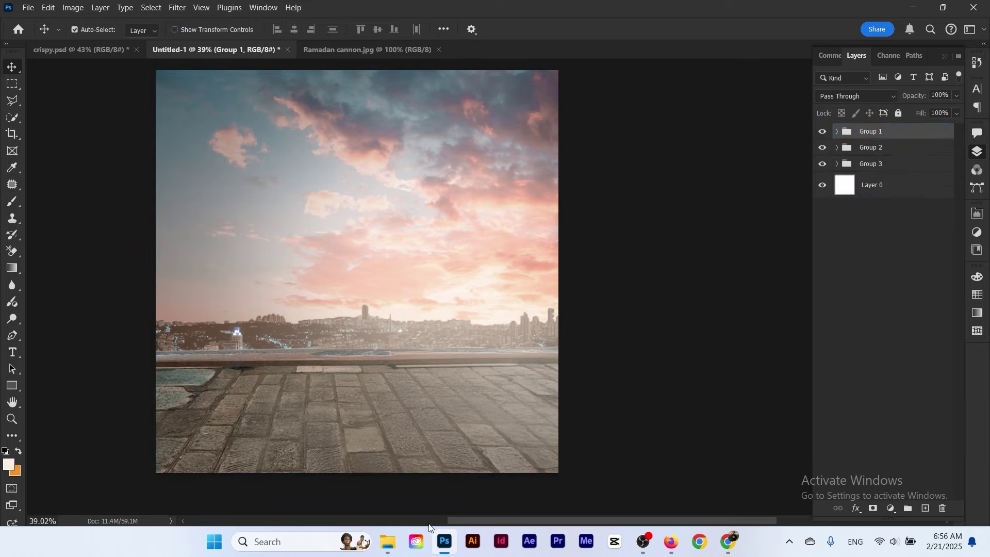
Switch to Adobe Firefly in Firefox and open the Text to image generator with the prompt "crispy"
click(391, 543)
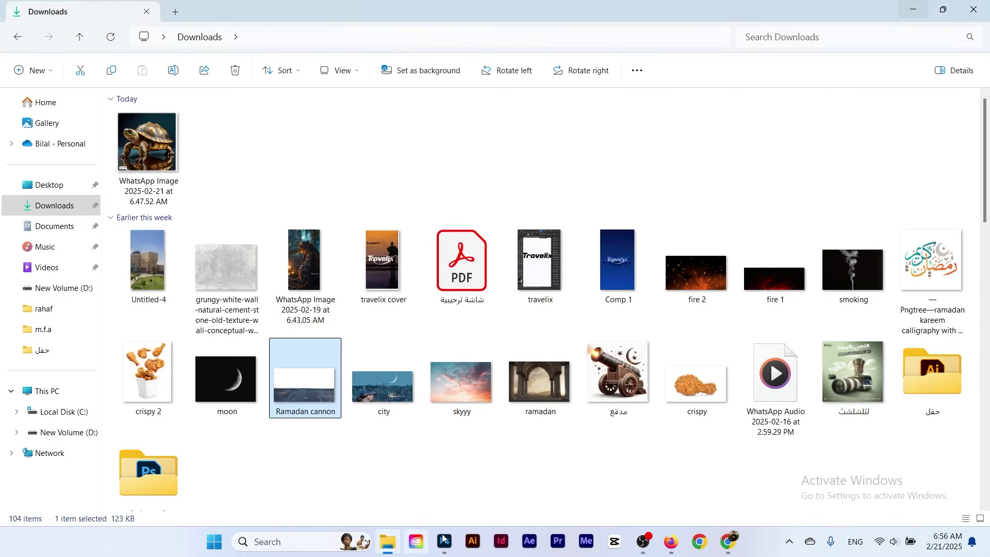
click(672, 544)
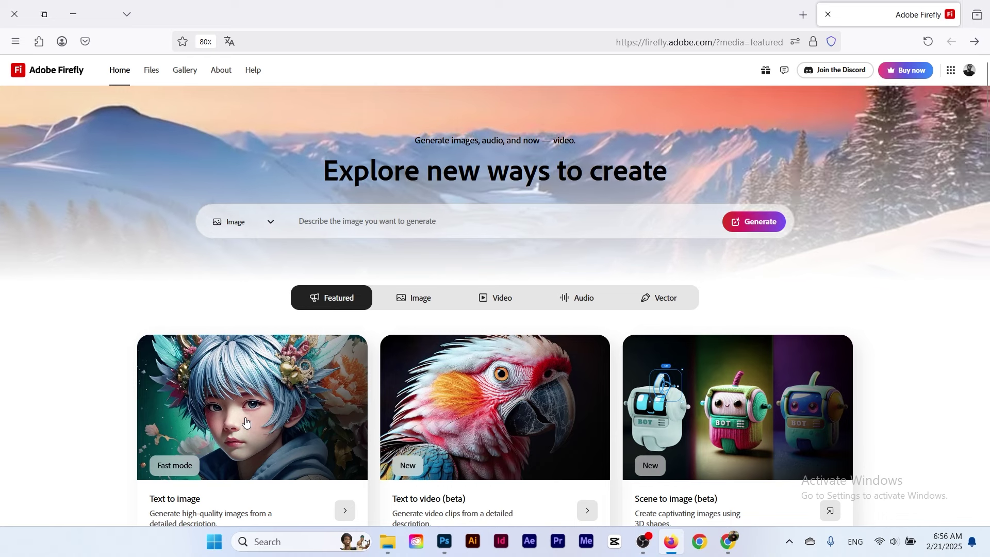
click(246, 423)
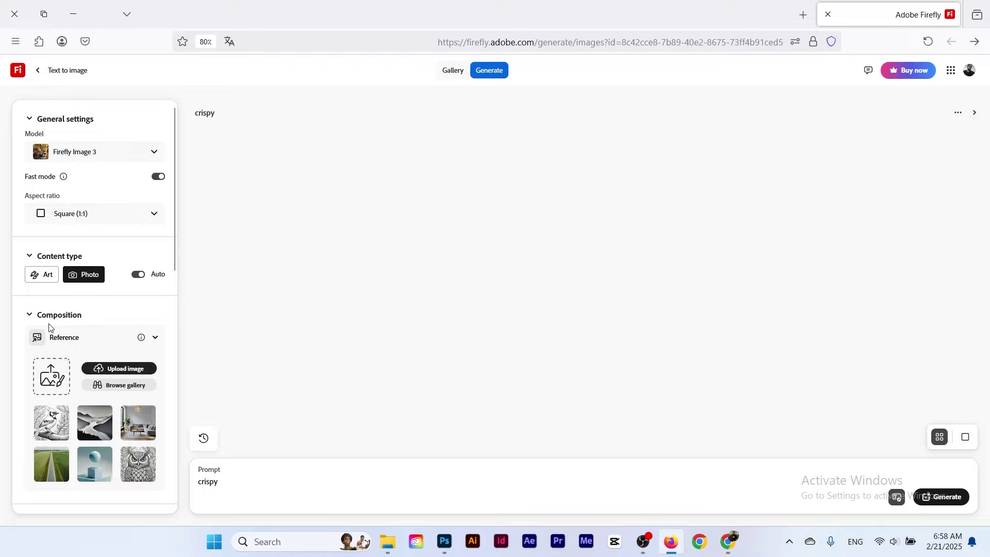
Upload the cannon image from Downloads as the composition reference and accept the notice about image rights
click(52, 376)
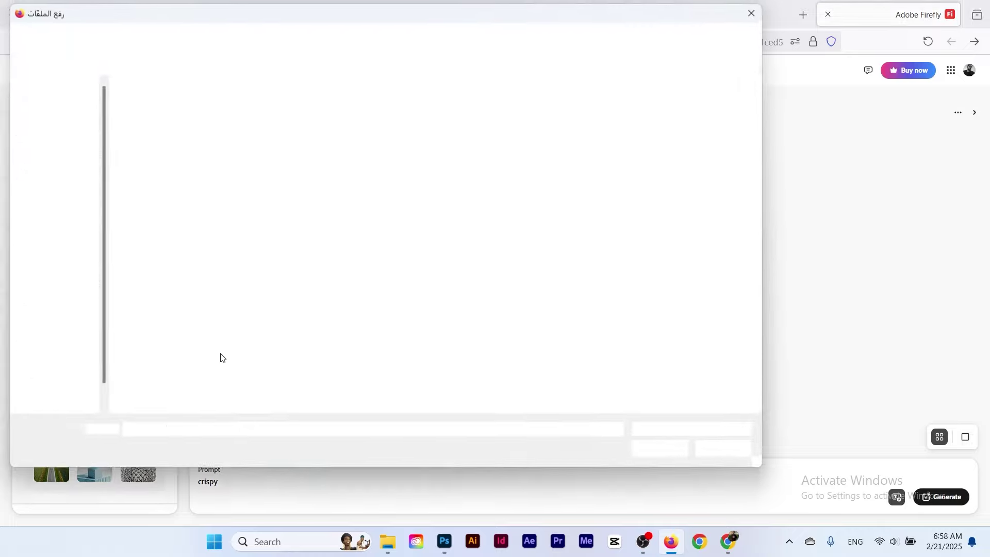
click(382, 333)
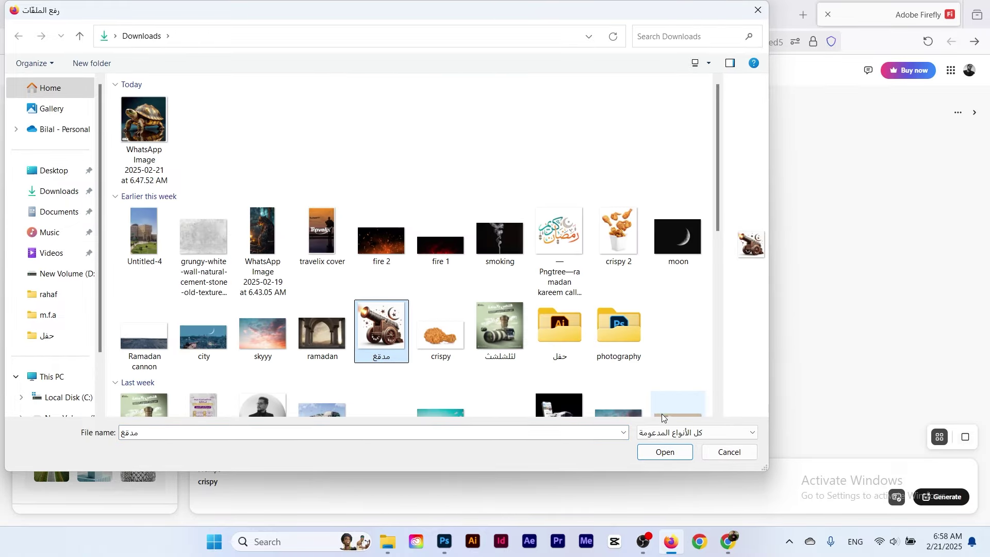
click(671, 453)
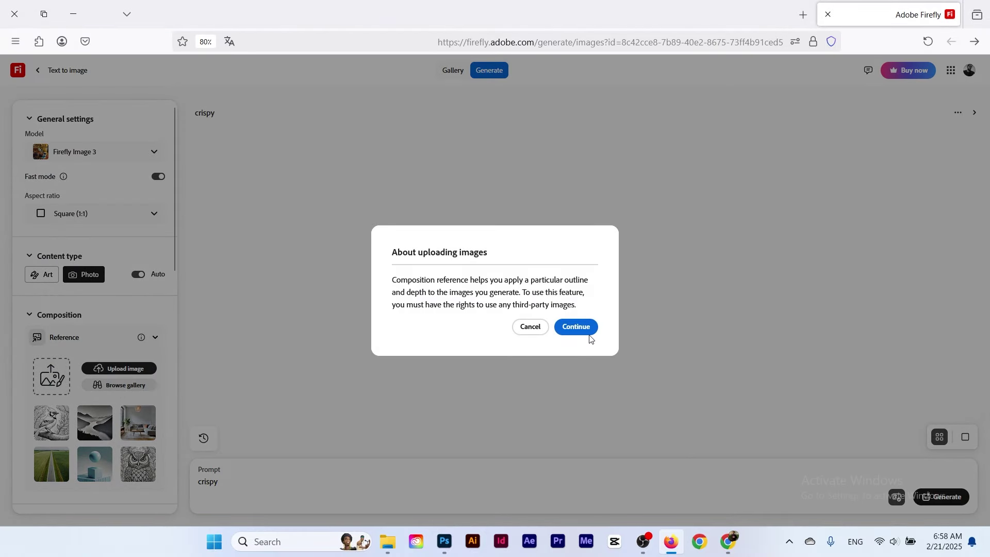
click(590, 335)
Upload the crispy image as the style reference, with the composition and style strengths at maximum
scroll(77, 356, down, 3)
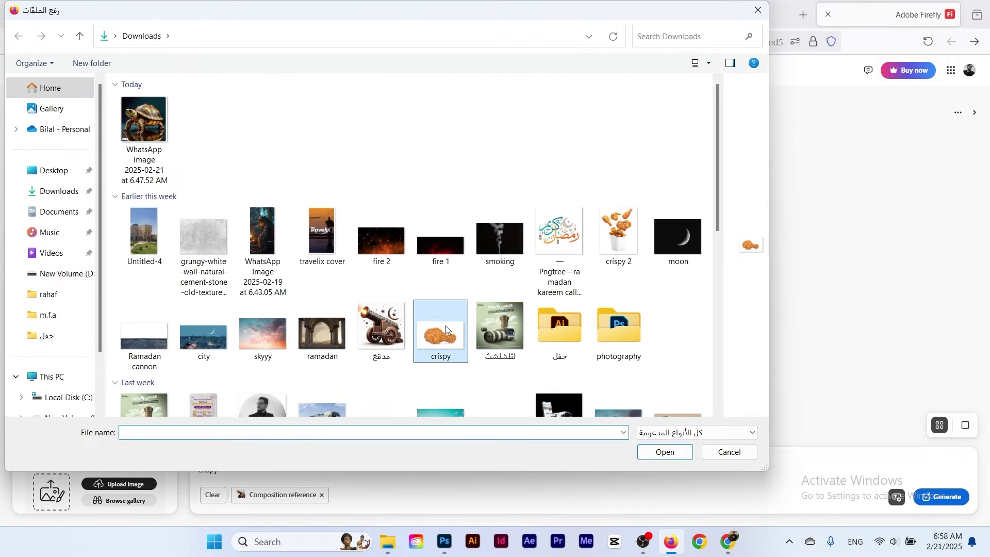
click(444, 330)
click(665, 453)
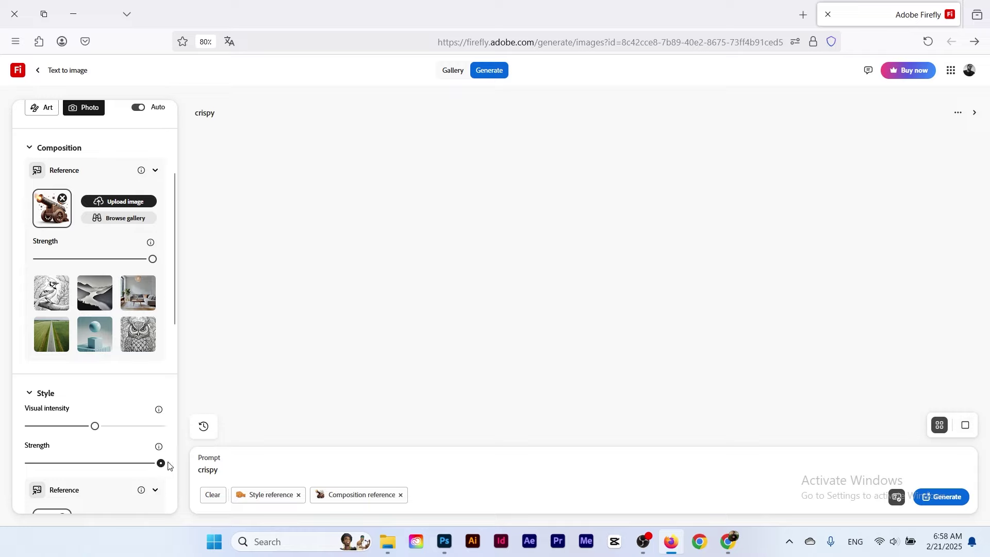
Add the Hyper realistic and Neo-expressionism effects and generate the cannon images
scroll(156, 361, down, 9)
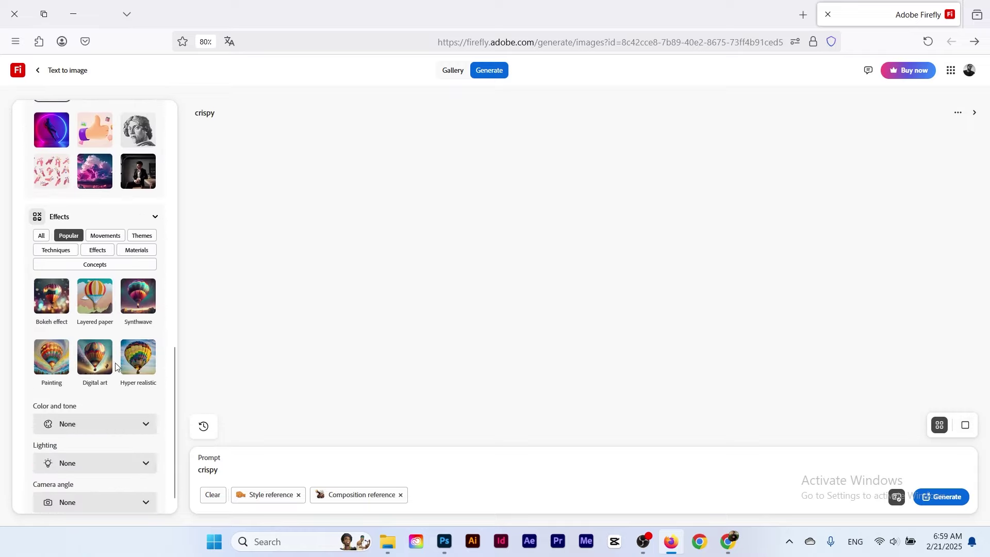
click(133, 368)
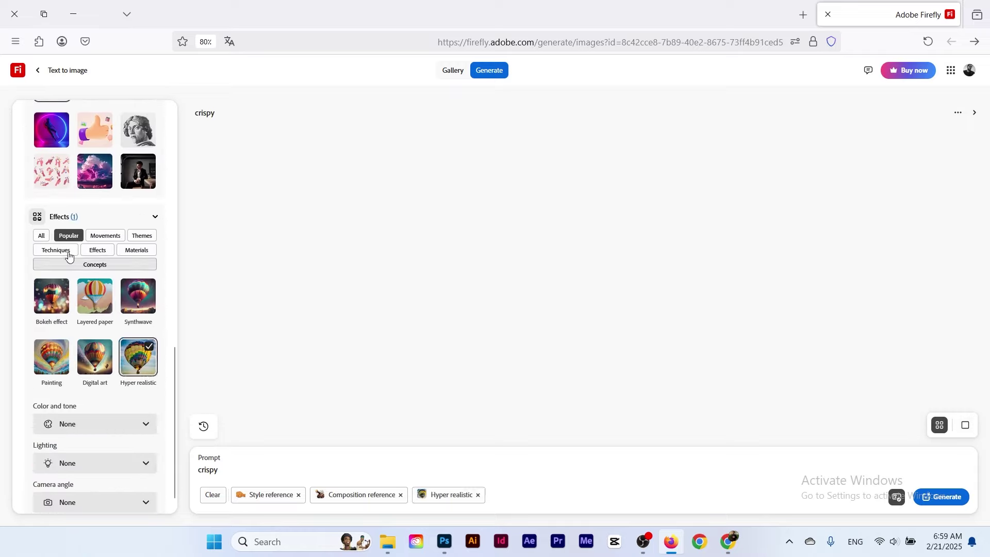
click(41, 236)
scroll(125, 389, down, 3)
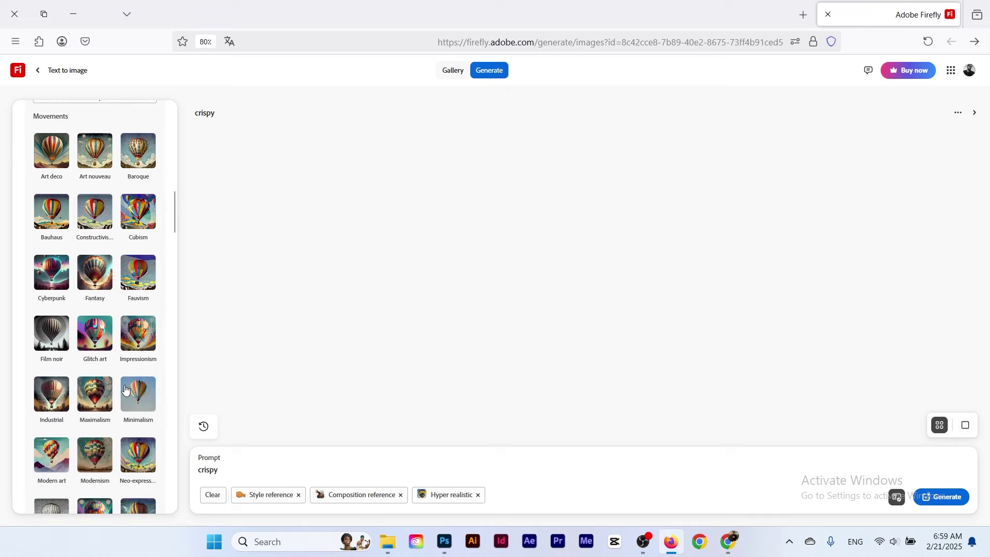
scroll(139, 435, down, 2)
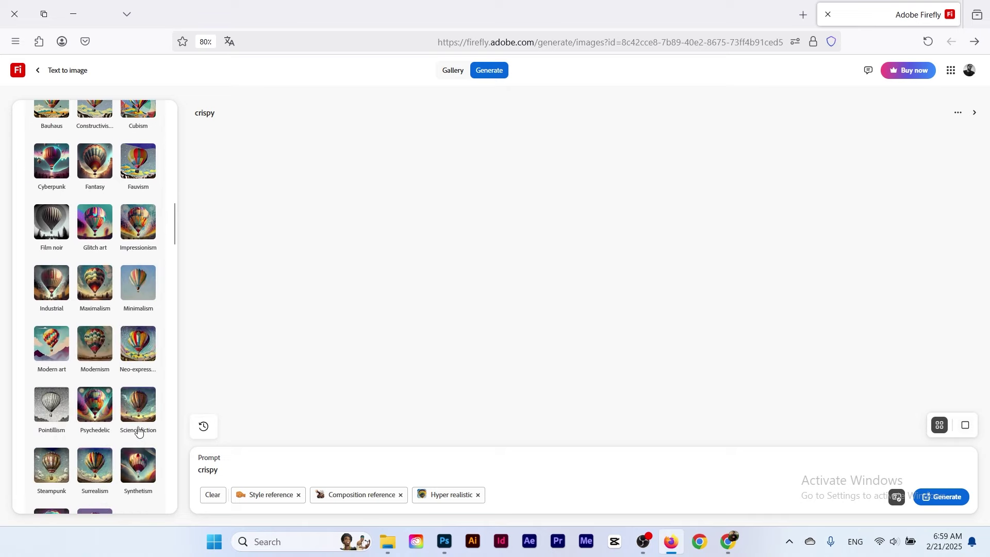
click(134, 347)
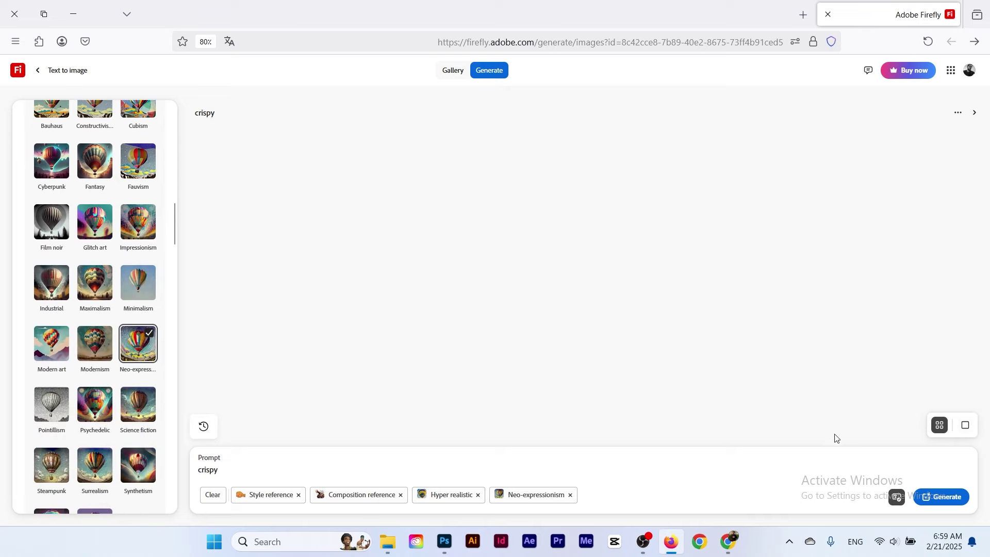
click(944, 497)
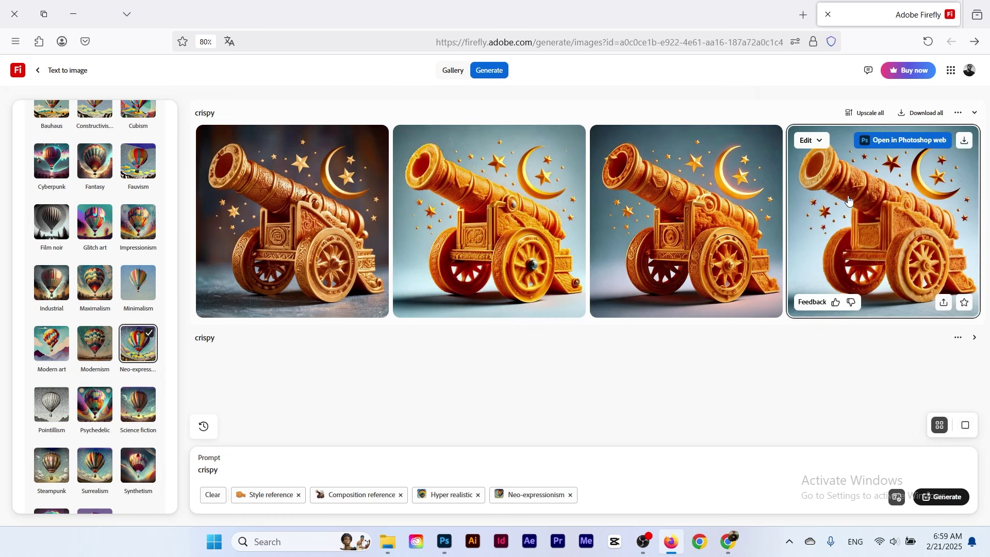
Reduce the composition reference strength to the middle of its range and generate another set of images
scroll(67, 229, up, 10)
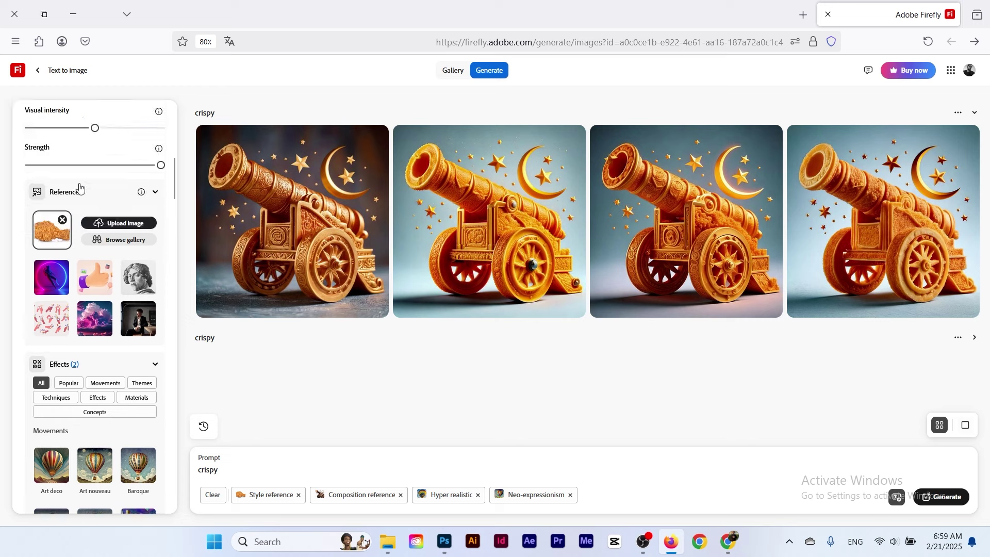
scroll(47, 203, up, 5)
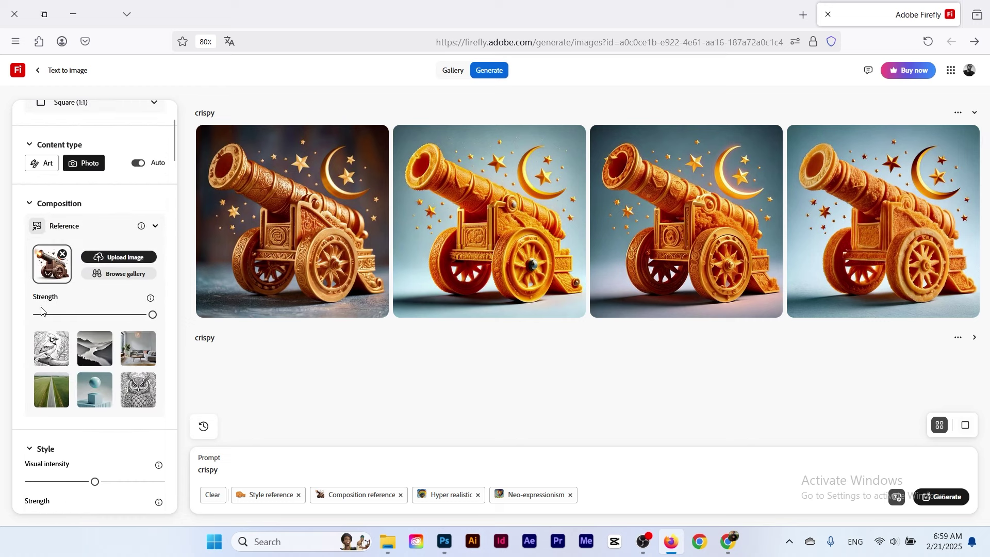
click(94, 315)
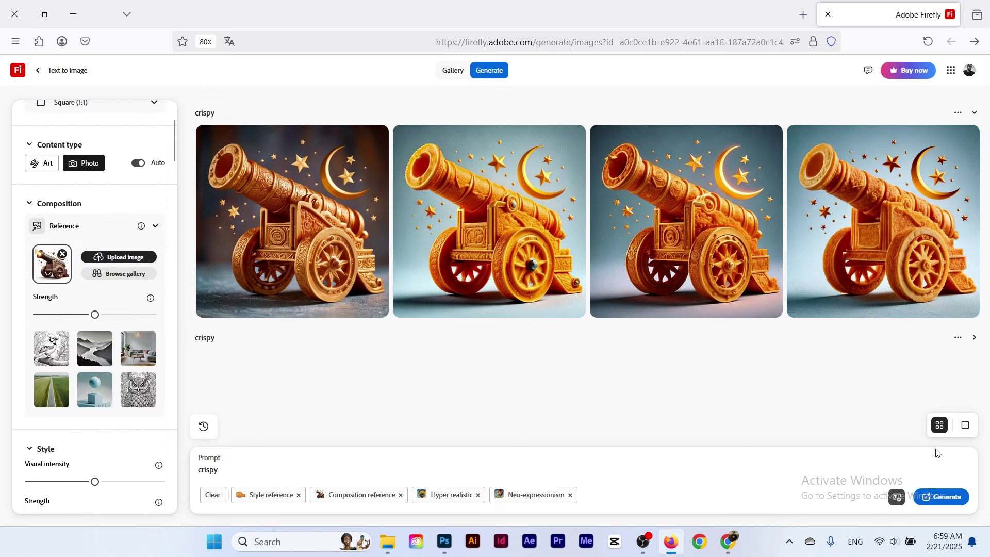
click(941, 499)
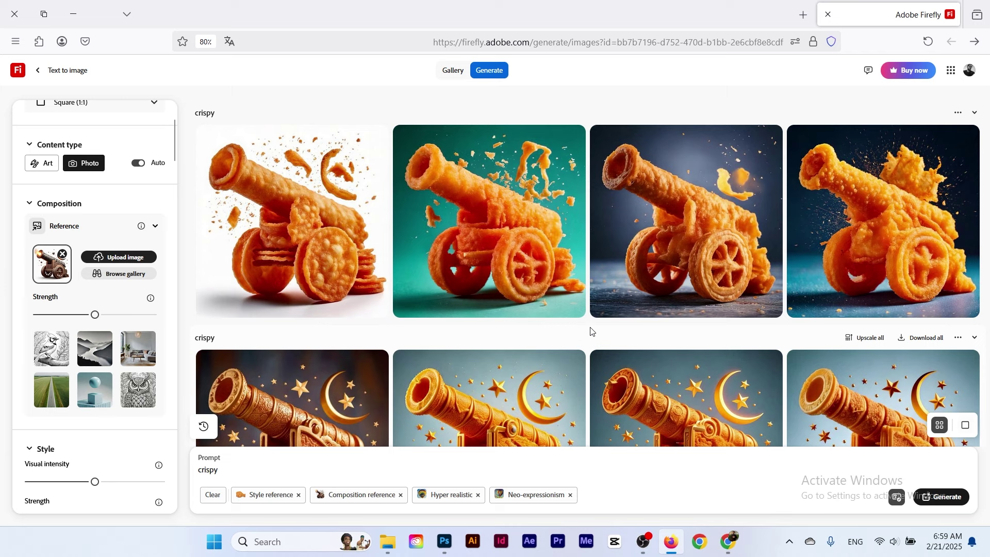
Open the fourth cannon image of the earlier set, upscale it and download the upscaled version
scroll(591, 331, down, 3)
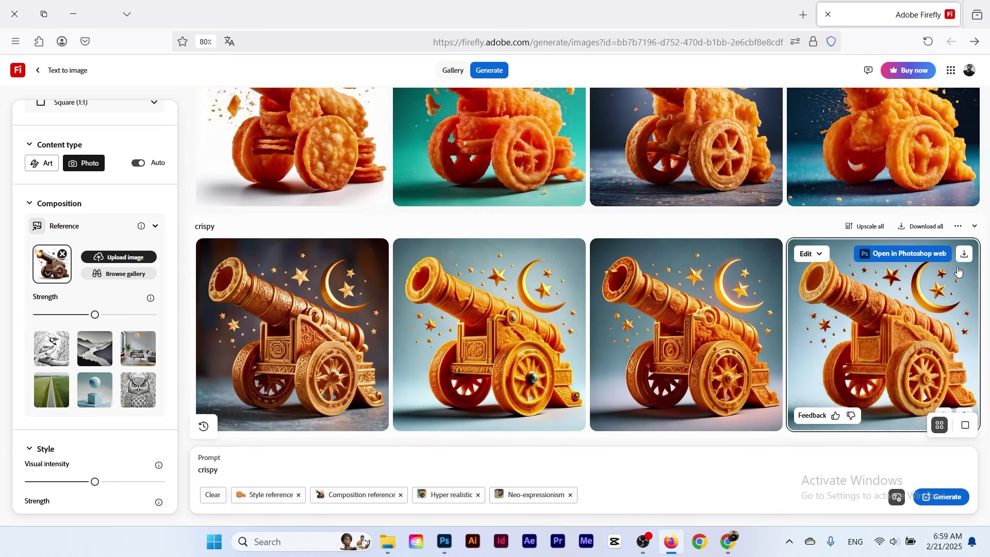
click(947, 301)
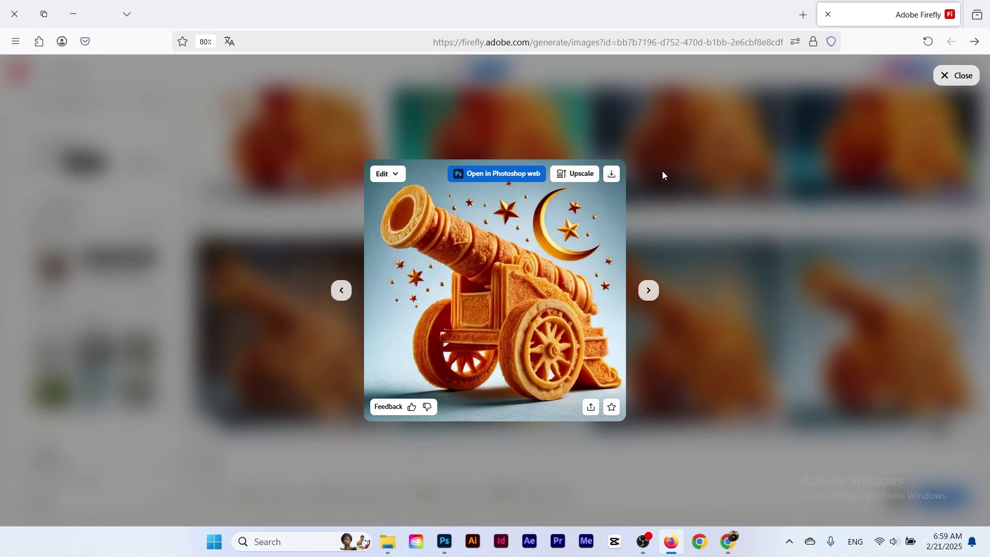
click(576, 176)
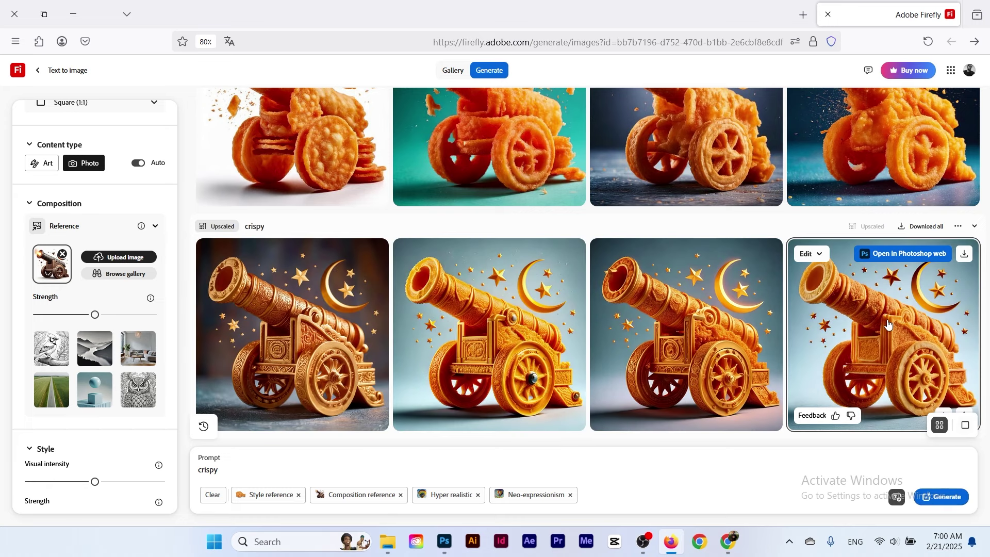
click(888, 324)
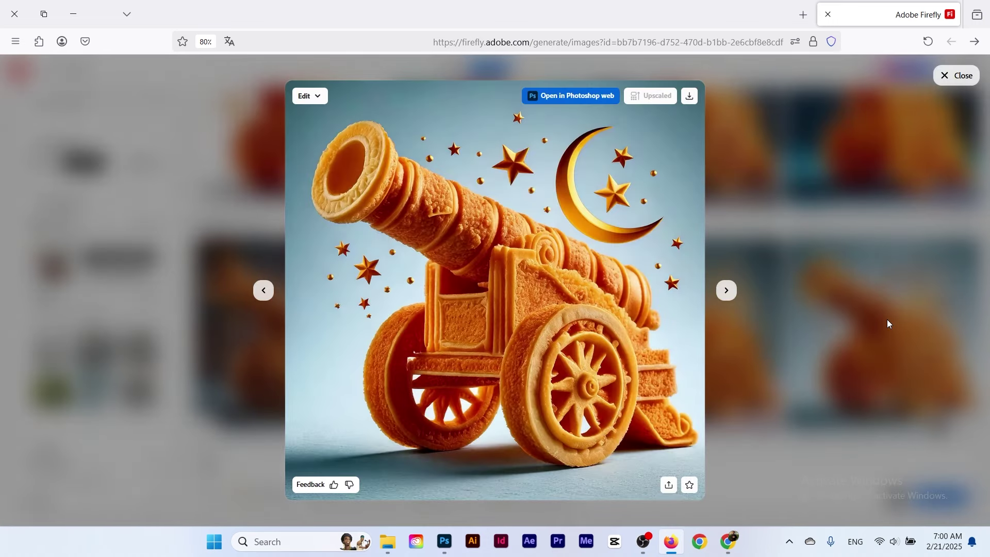
click(693, 101)
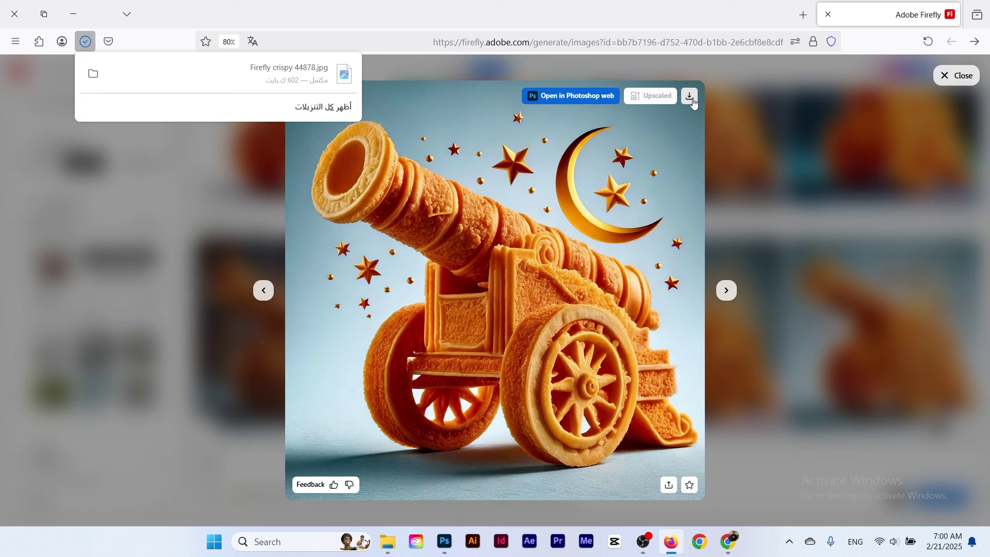
Open the downloaded Firefly crispy 44878.jpg as its own document in Photoshop and close Ramadan cannon.jpg
click(388, 542)
drag(226, 149, 487, 46)
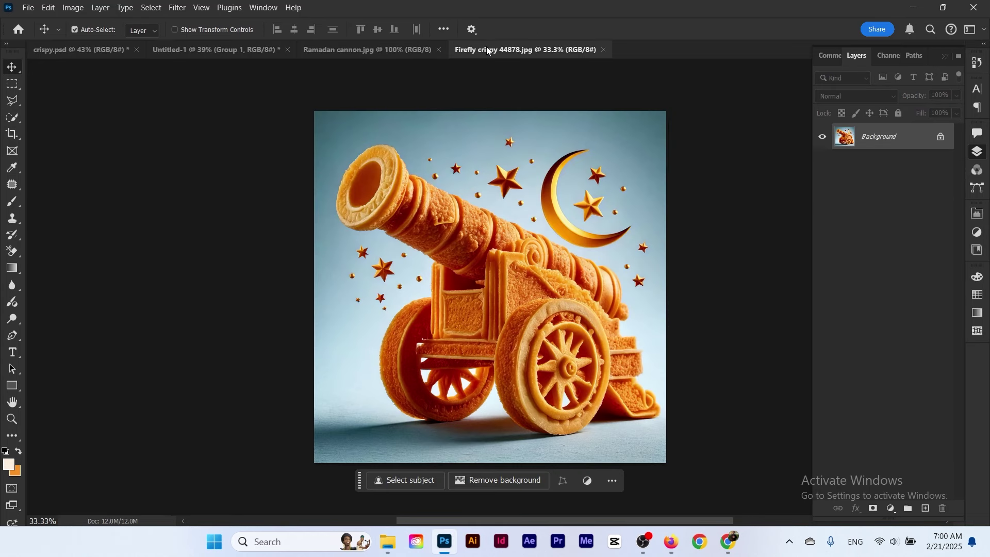
click(440, 49)
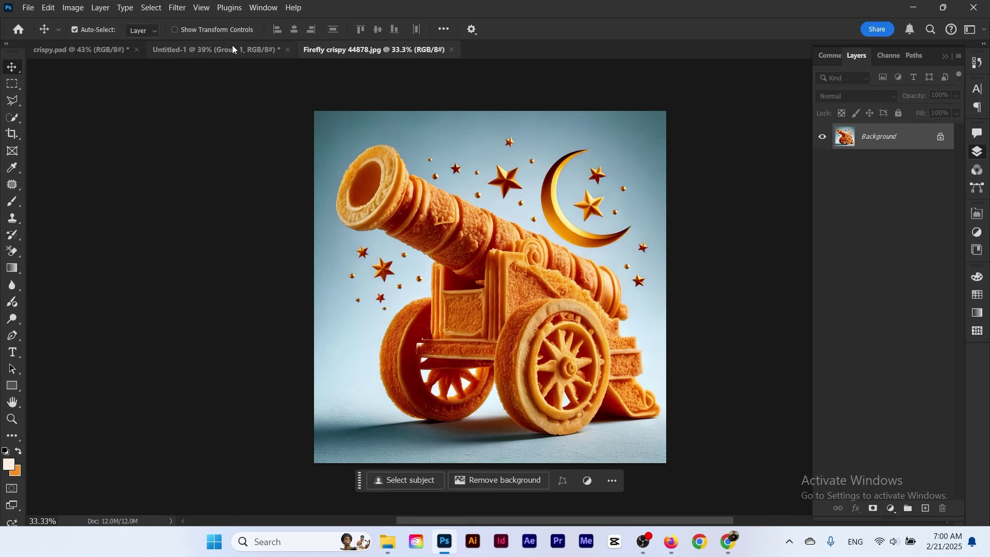
Set the cannon image's resolution to 150 pixels/inch while resizing it to 2048 × 2048 pixels
click(80, 8)
click(104, 100)
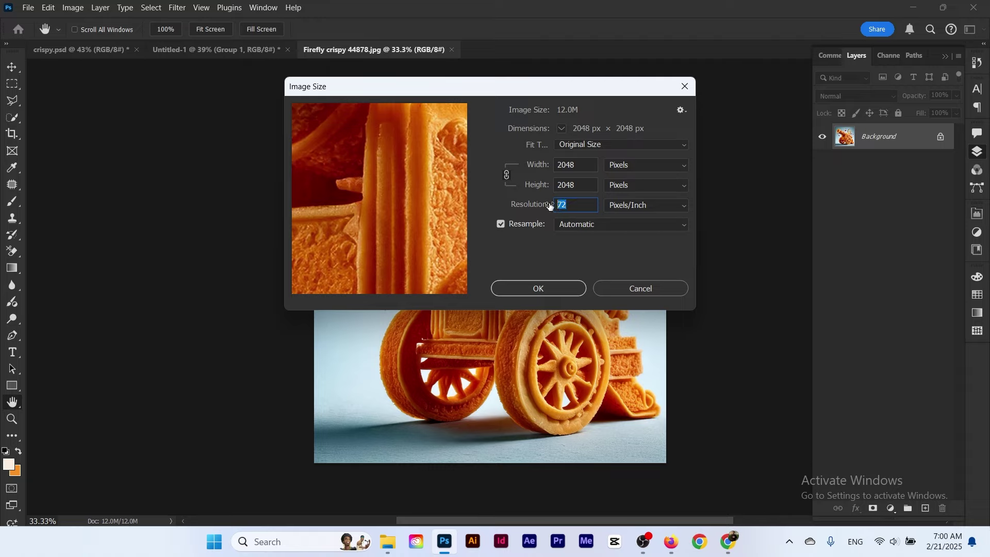
text(150)
drag(592, 163, 548, 165)
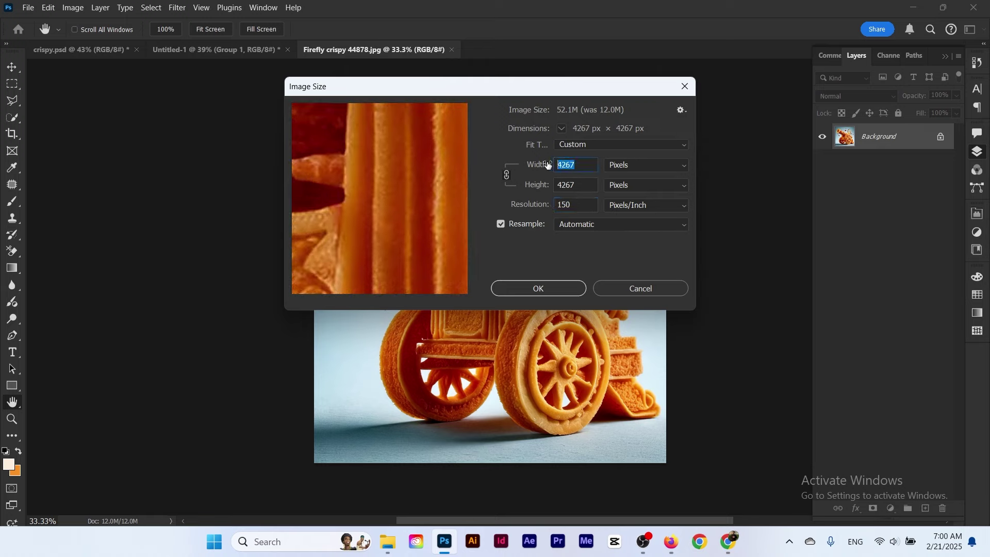
text(20)
text(48)
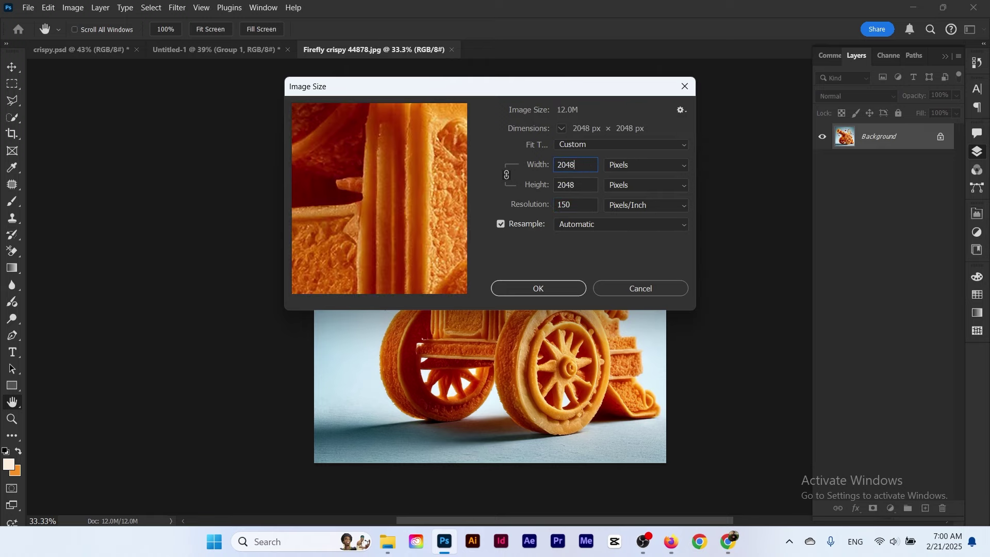
click(570, 290)
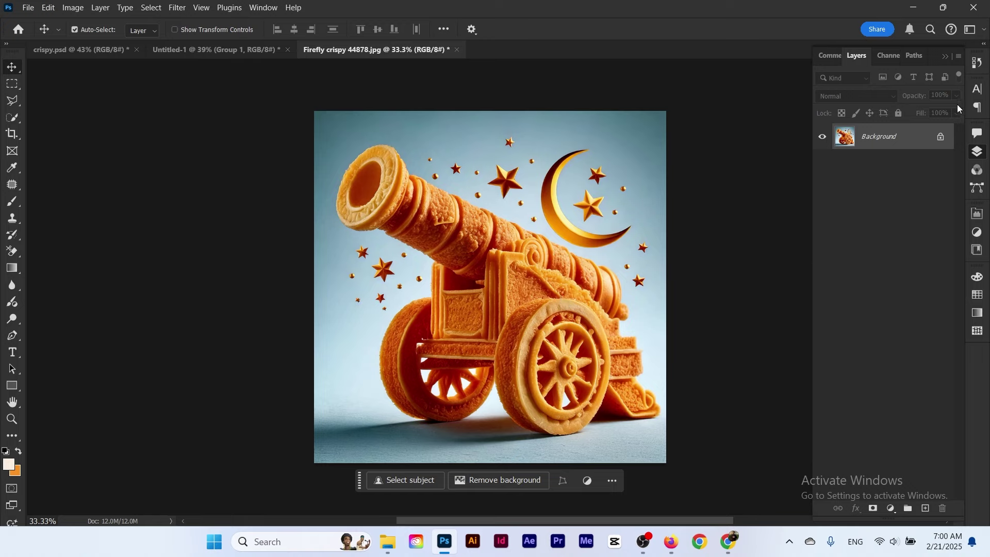
Unlock the Background layer and select the cannon with the Object Selection tool, leaving out the crescent and stars
click(941, 137)
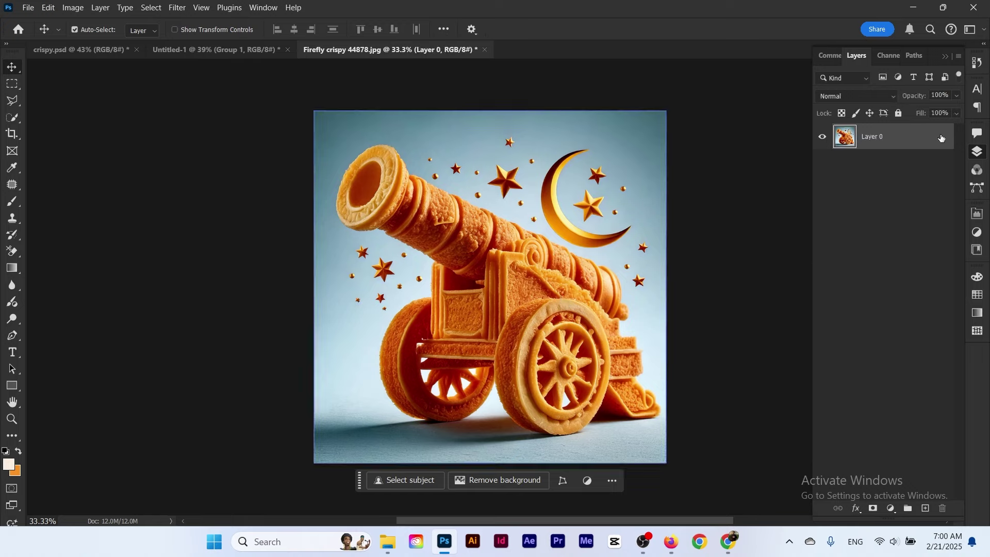
right_click(13, 119)
click(53, 122)
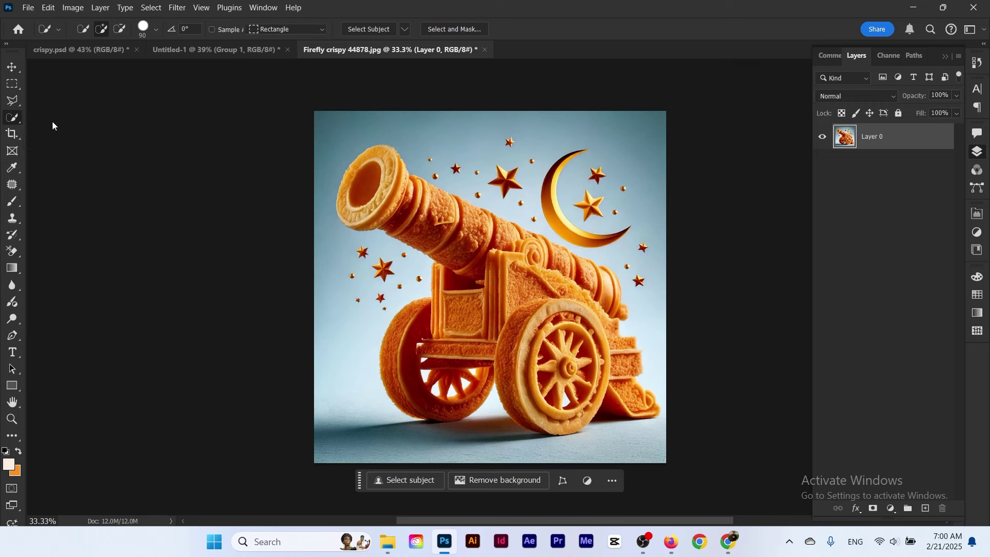
drag(332, 146, 666, 429)
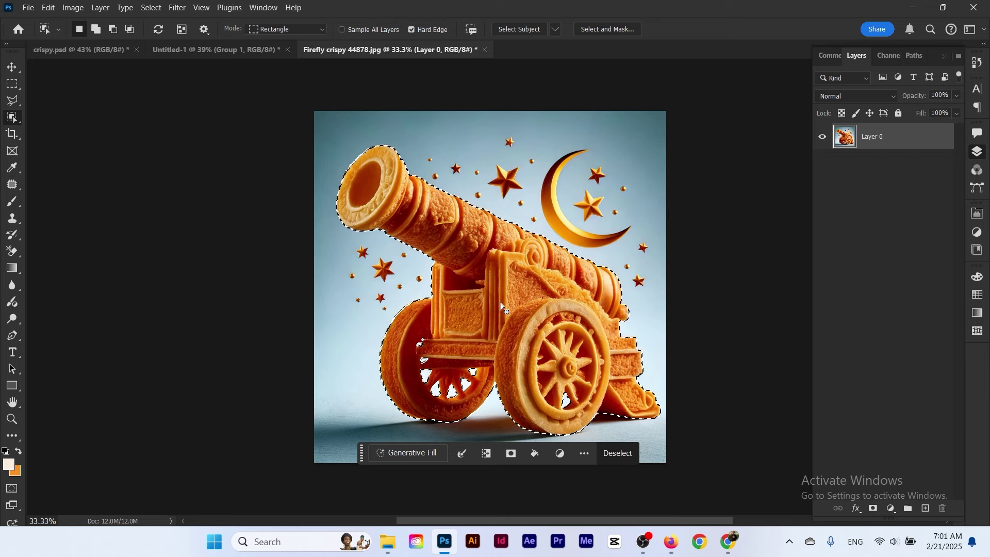
scroll(508, 304, down, 1)
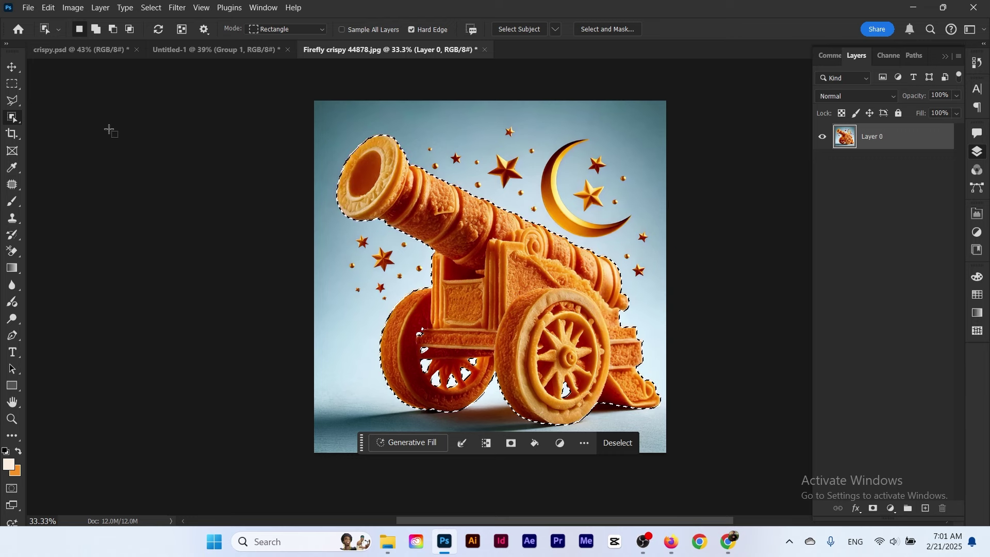
Move the selected cannon into the Untitled-1 composite as a new top layer
click(13, 67)
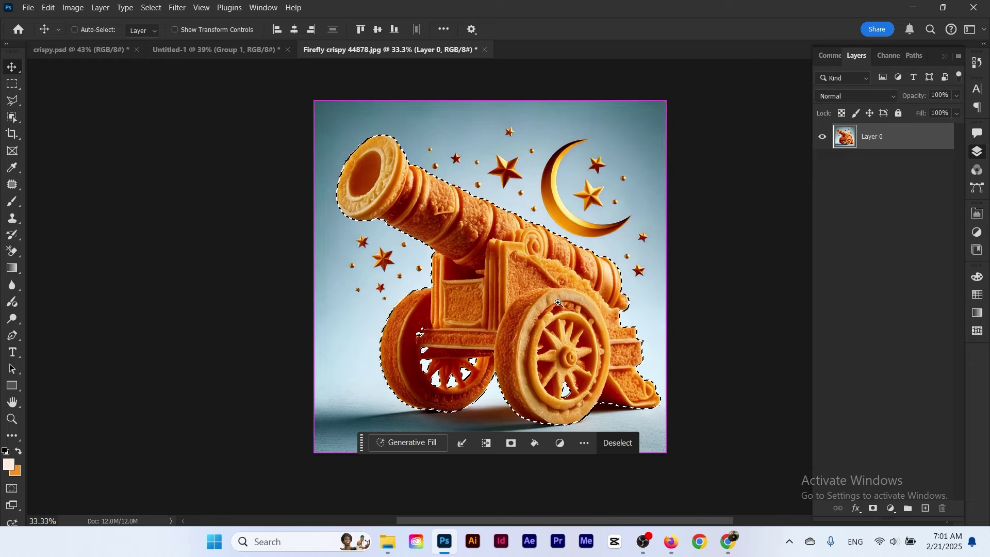
drag(559, 301, 544, 297)
drag(486, 239, 185, 57)
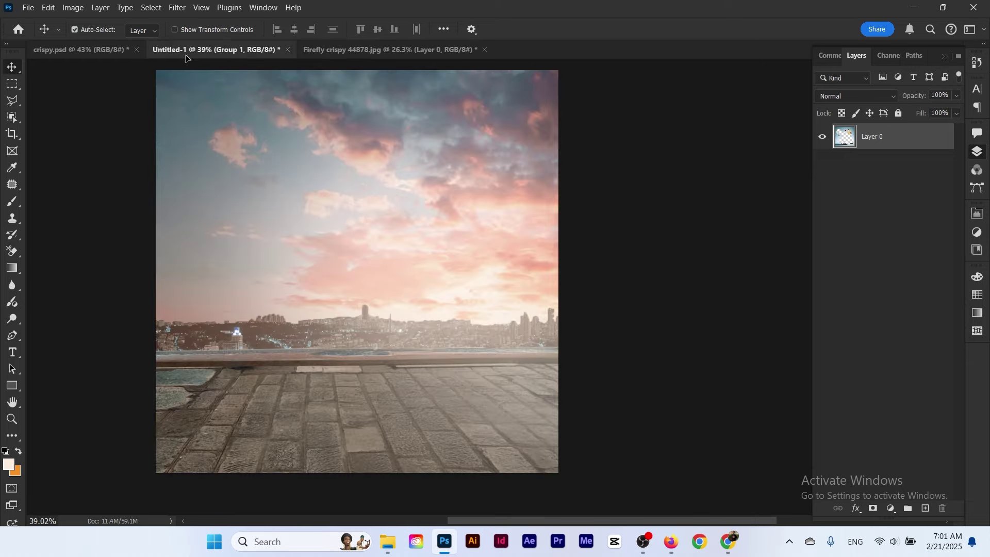
drag(344, 284, 345, 285)
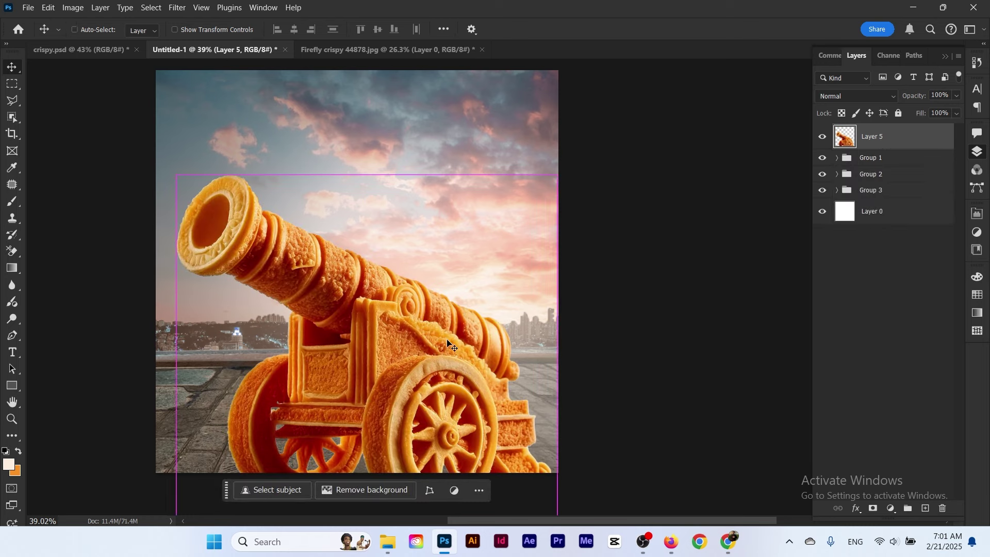
Scale the cannon down and place it on the stone pavement, slightly left of centre
key(ctrl+t)
drag(563, 349, 493, 347)
drag(401, 381, 368, 367)
drag(454, 333, 461, 332)
drag(387, 368, 374, 365)
click(637, 32)
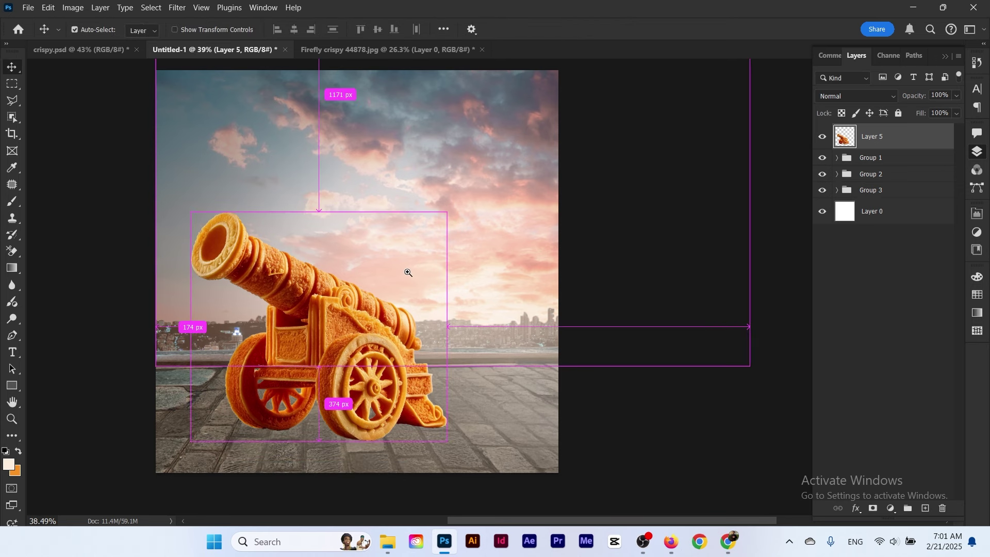
Add a layer clipped to the cannon, fill it with 50% Gray and set its blend mode to Overlay
mouse_move(414, 270)
mouse_down()
mouse_move(396, 260)
mouse_move(421, 272)
mouse_up()
drag(349, 303, 350, 261)
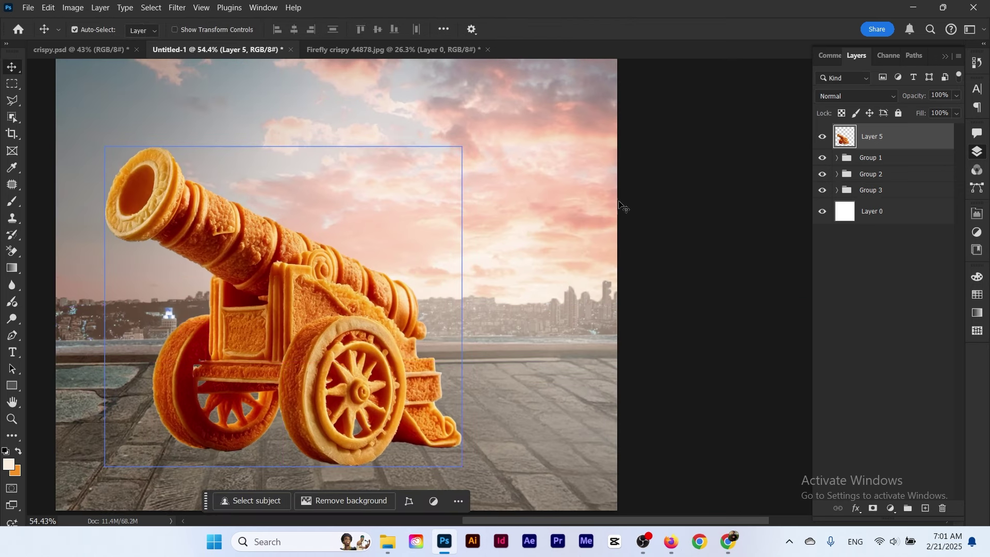
click(927, 510)
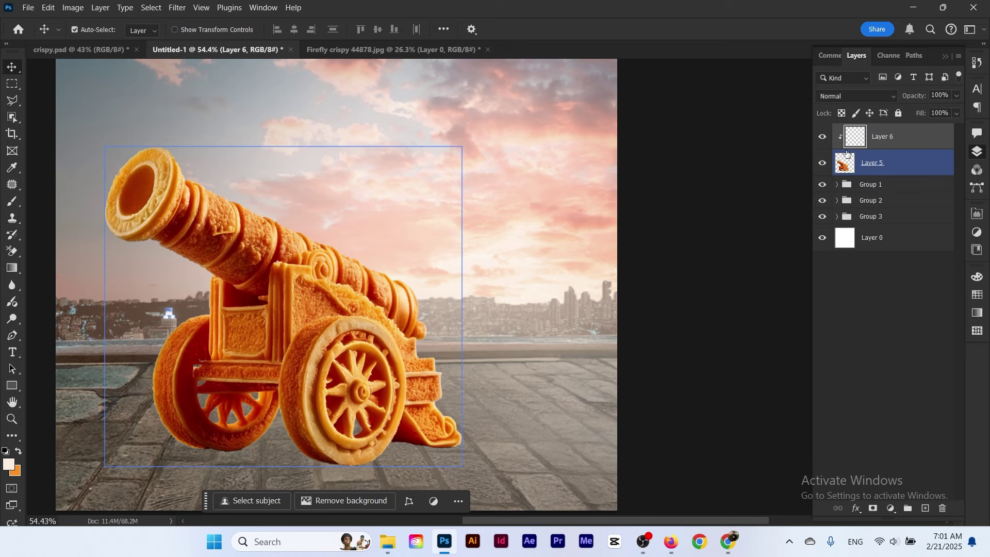
key(shift+F5)
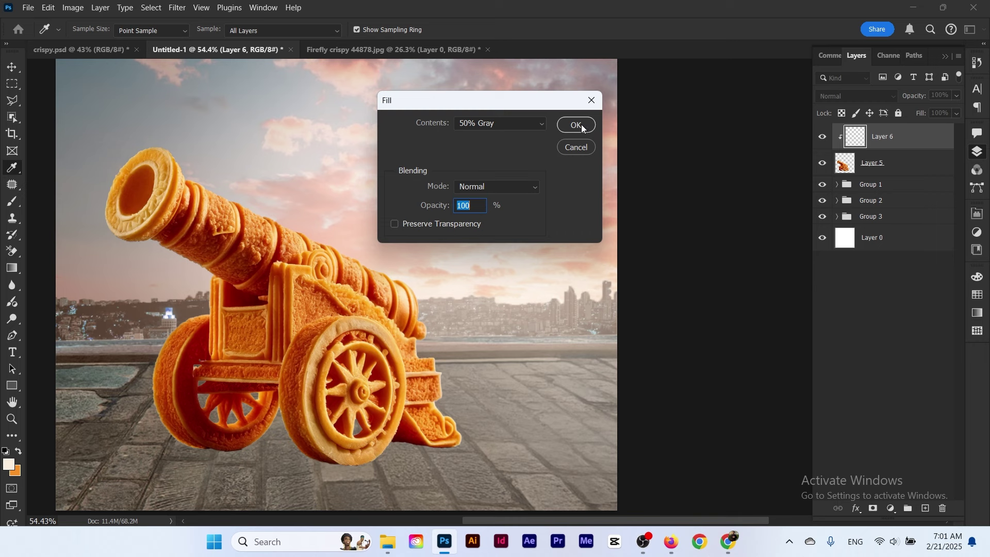
click(577, 125)
click(853, 97)
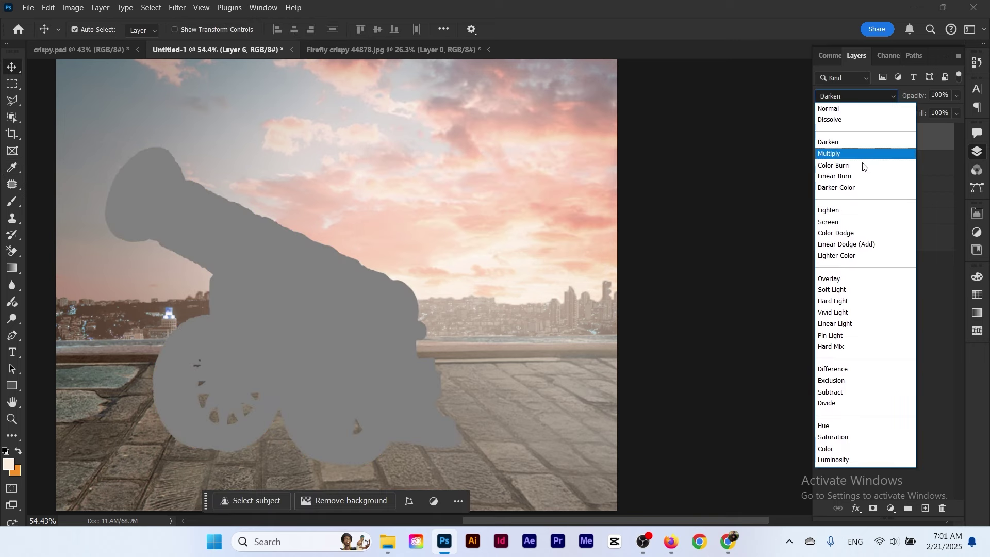
click(856, 277)
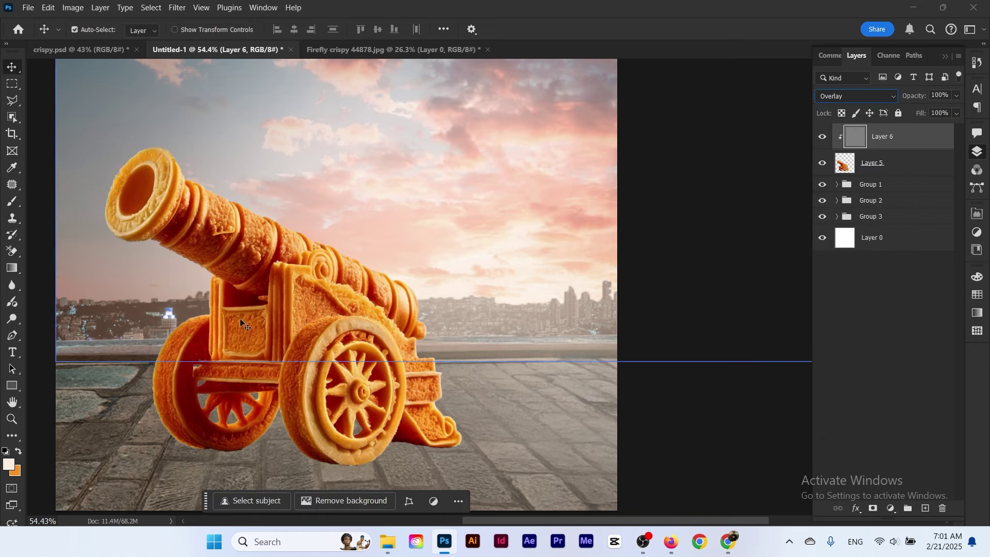
Dodge the midtones at 32% exposure along the cannon's barrel top, carriage, rear tail and wheels on the gray layer
click(12, 318)
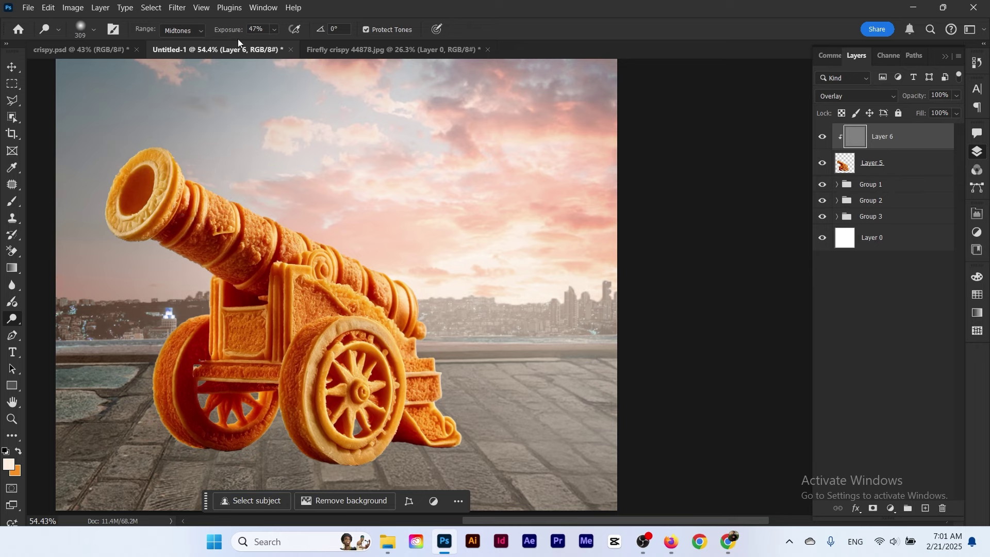
drag(220, 191, 371, 260)
drag(450, 396, 443, 374)
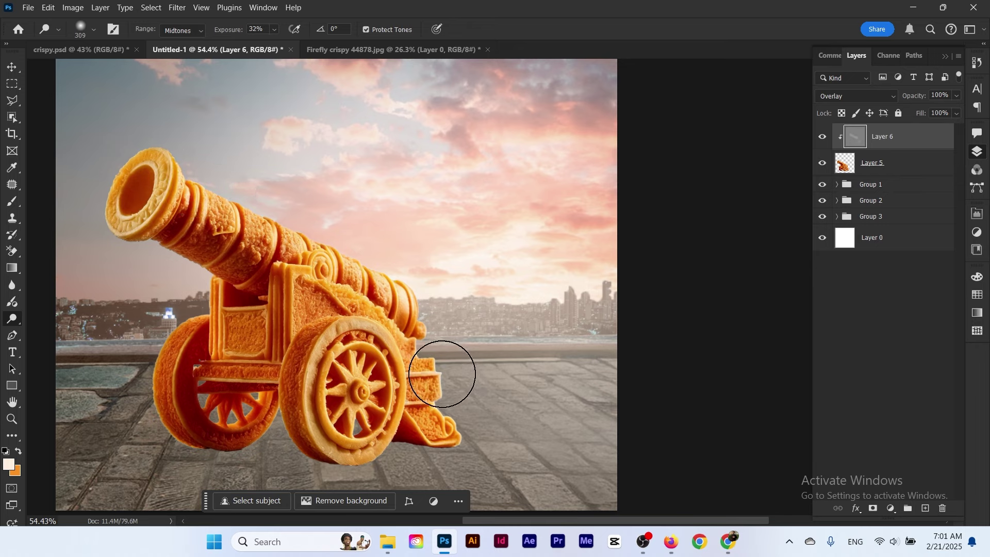
drag(364, 352, 346, 348)
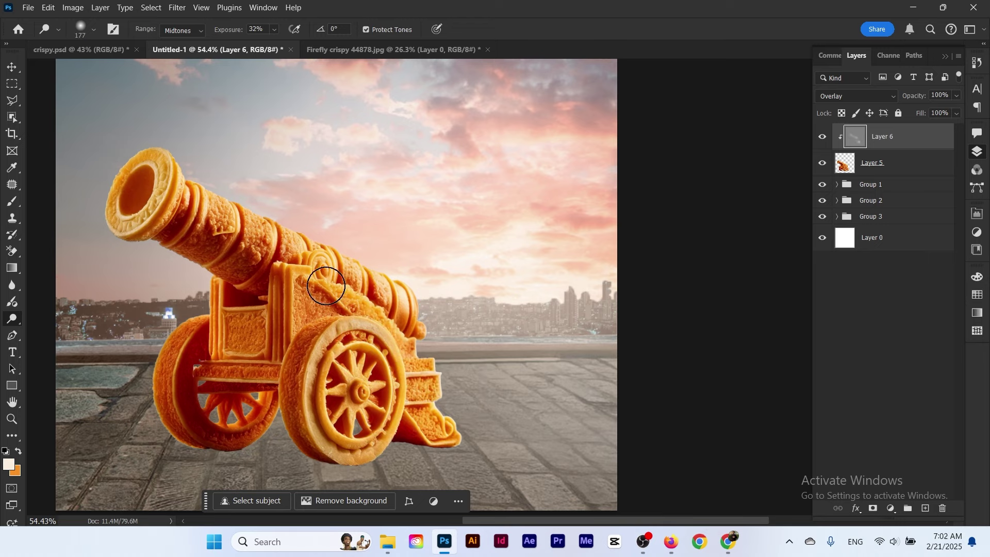
drag(281, 270, 321, 267)
mouse_move(103, 349)
mouse_down()
mouse_move(259, 283)
mouse_move(237, 313)
mouse_up()
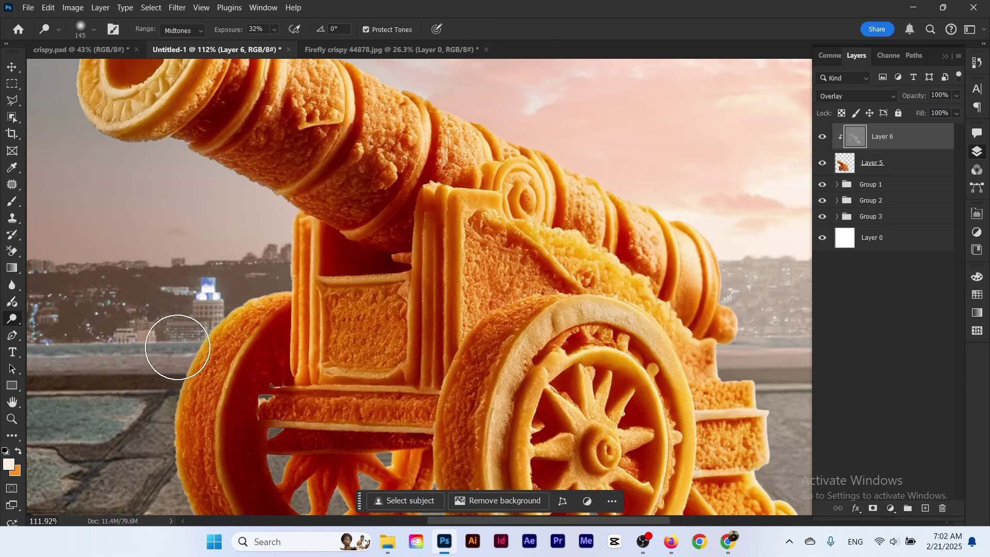
Burn the midtones at 41% exposure under the muzzle and barrel, on the carriage front and around the lower wheel edges
drag(545, 270, 502, 250)
right_click(13, 319)
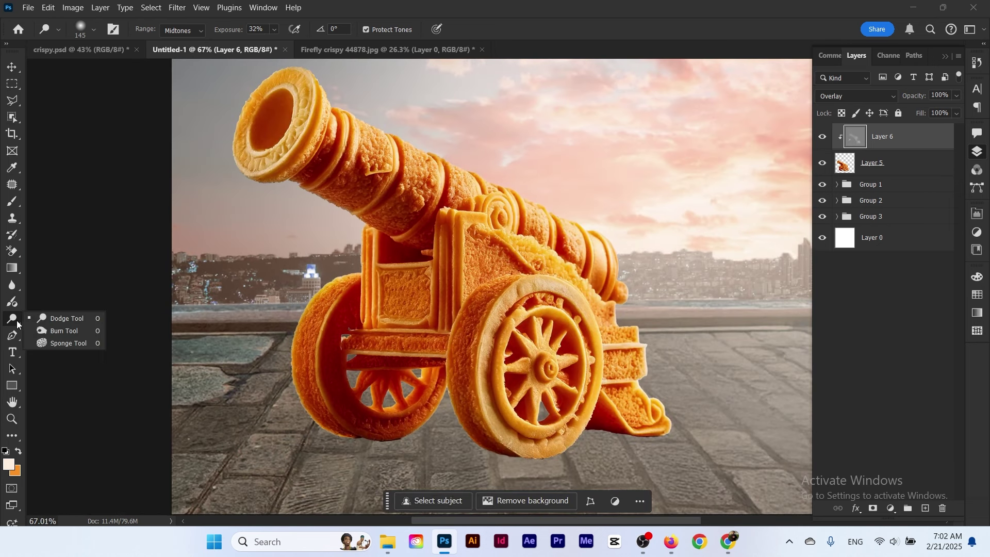
click(48, 330)
drag(261, 169, 295, 171)
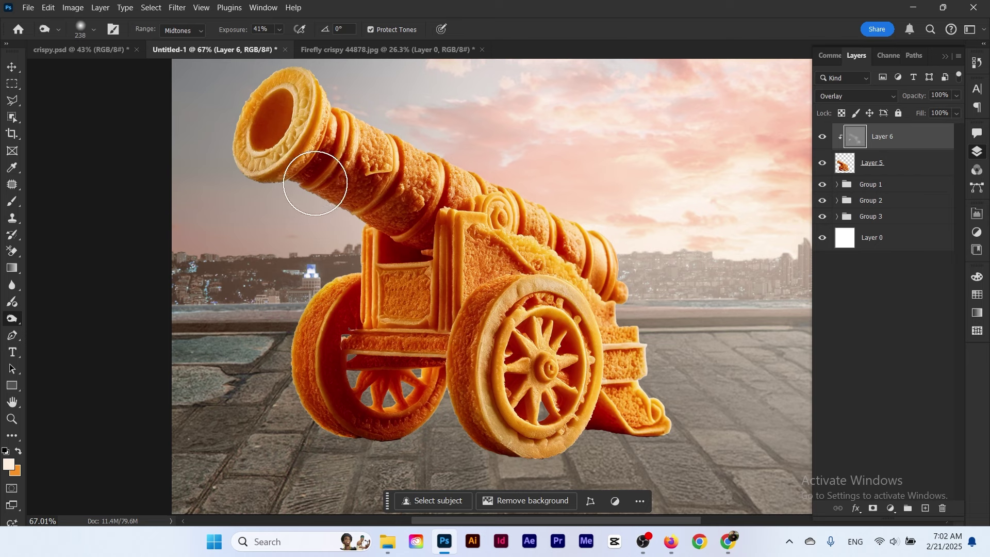
mouse_move(401, 242)
mouse_down()
mouse_move(413, 294)
mouse_move(397, 358)
mouse_move(414, 349)
mouse_up()
mouse_move(465, 315)
mouse_down()
mouse_move(459, 424)
mouse_move(482, 412)
mouse_up()
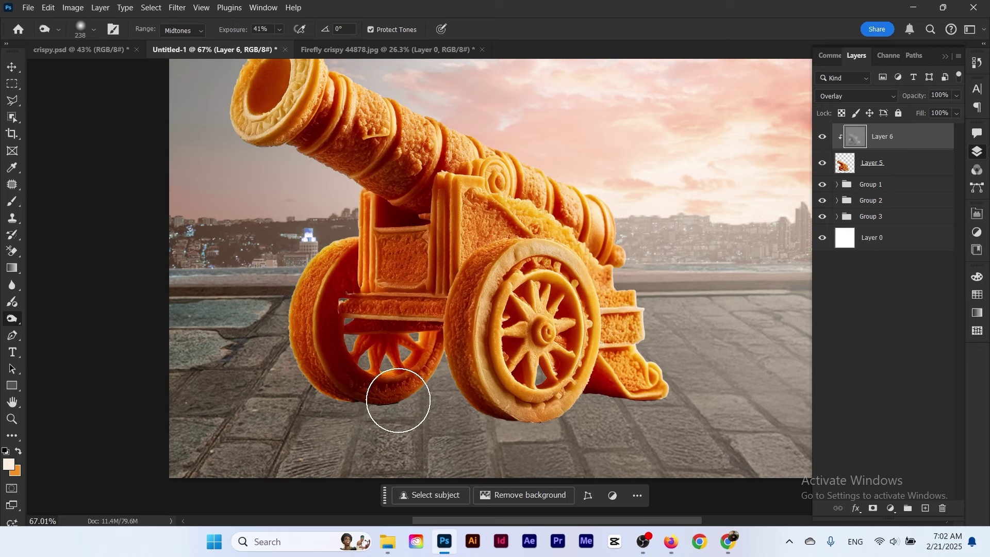
drag(381, 403, 424, 386)
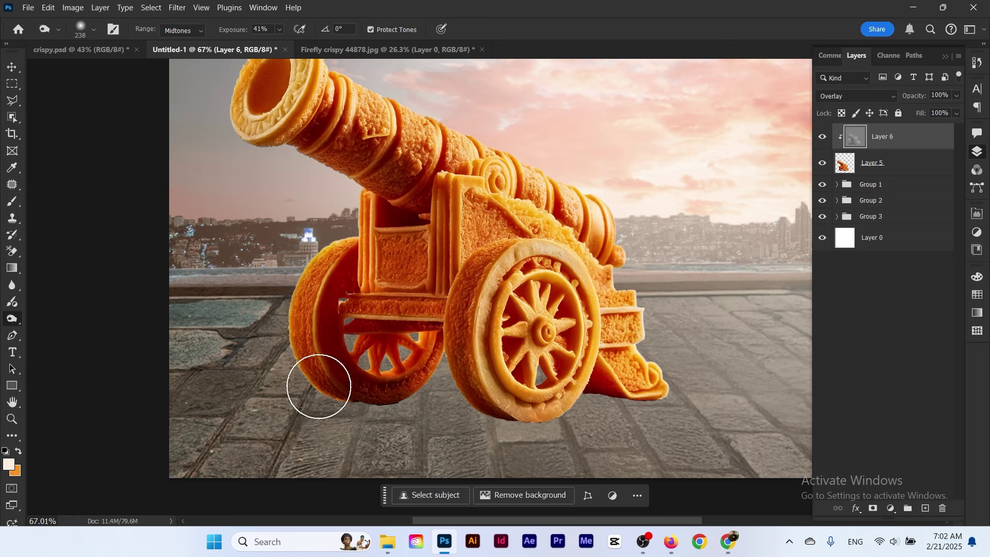
drag(295, 349, 296, 306)
Add an empty layer directly beneath the cannon layer, above Group 1
mouse_move(432, 302)
mouse_down()
mouse_move(406, 296)
mouse_move(422, 297)
mouse_up()
click(14, 70)
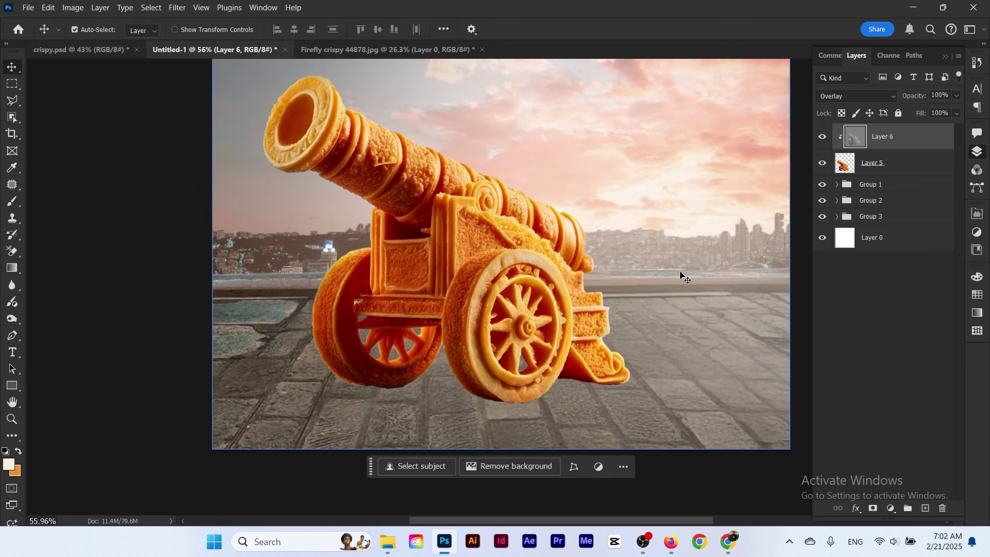
click(877, 185)
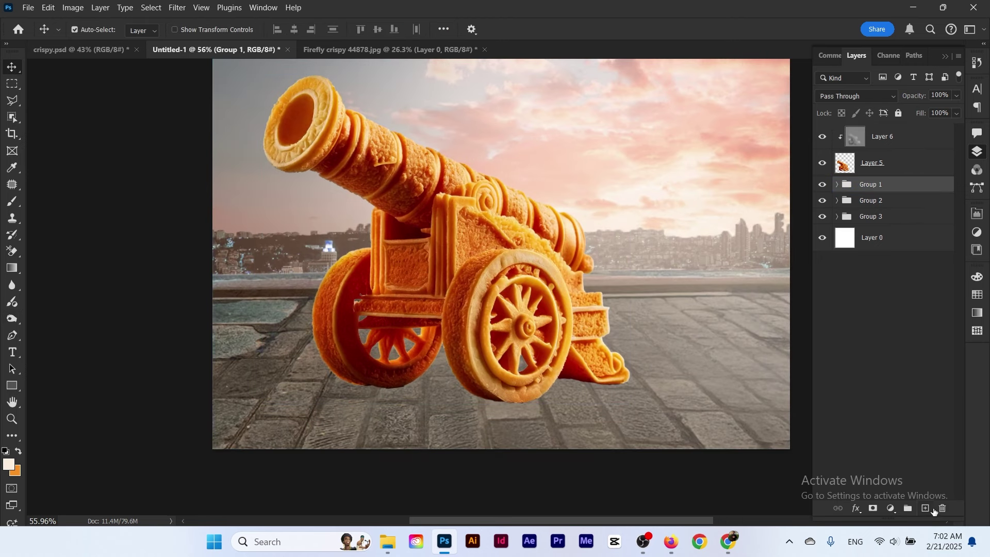
click(926, 509)
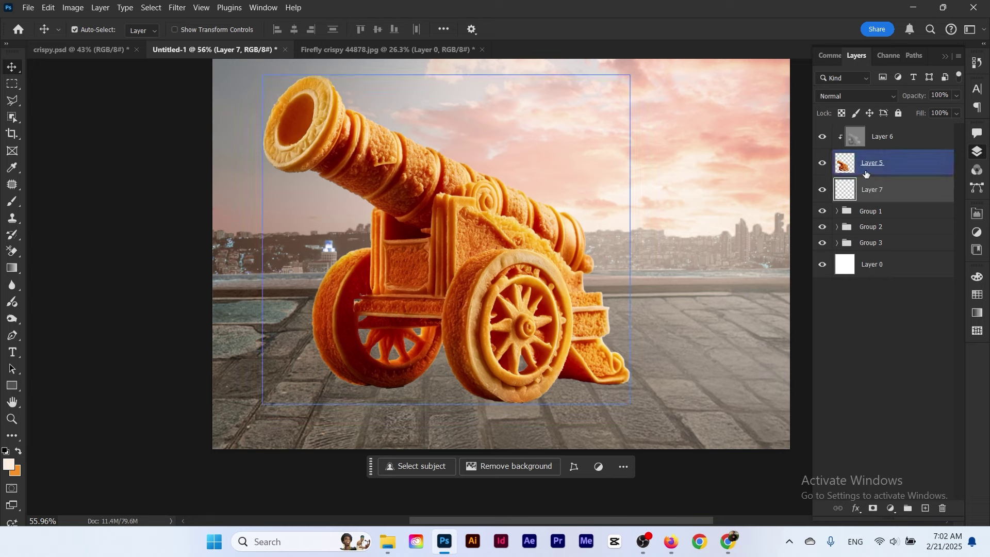
Flatten the soft brush tip into a narrow ellipse angled at 15° and reduce its size to about 795 px
click(13, 202)
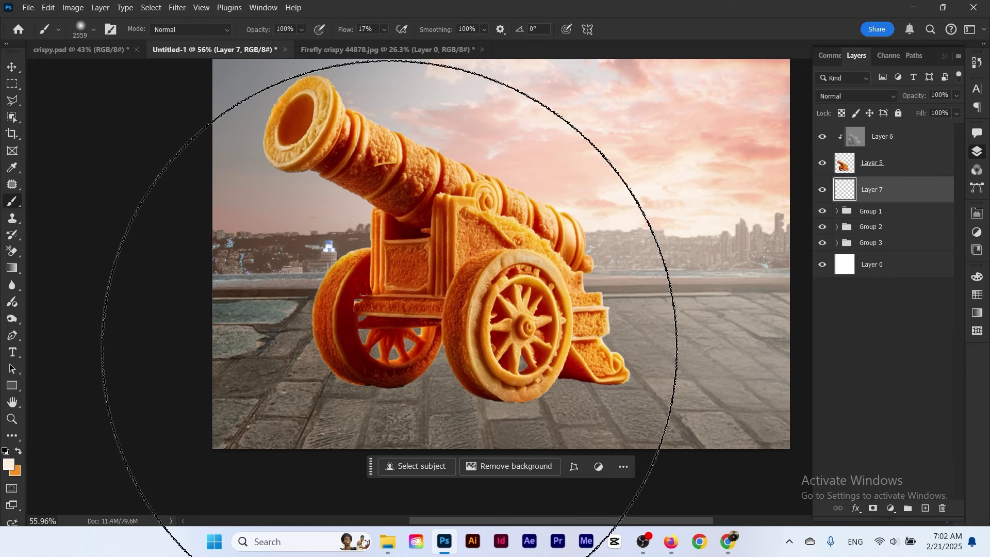
right_click(398, 302)
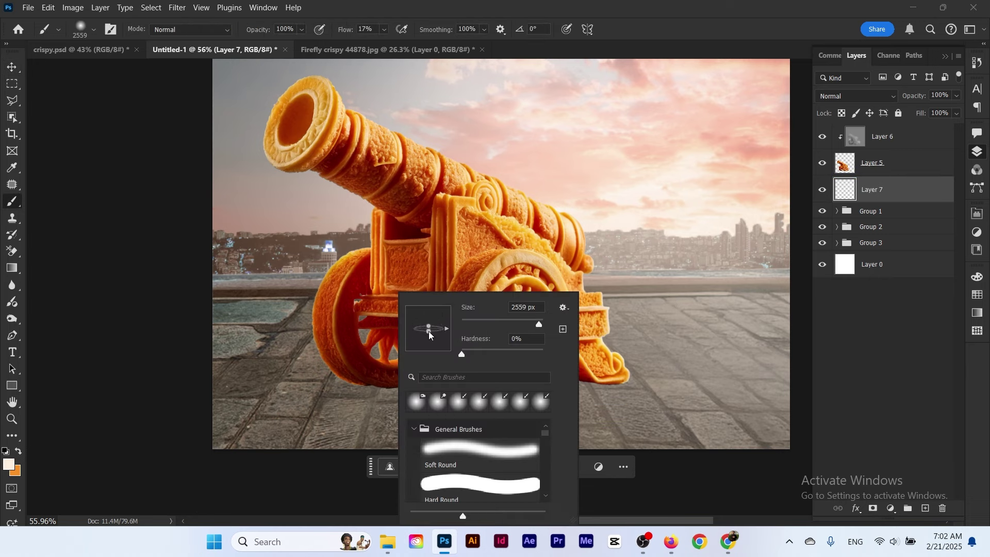
drag(315, 383, 3, 383)
right_click(355, 372)
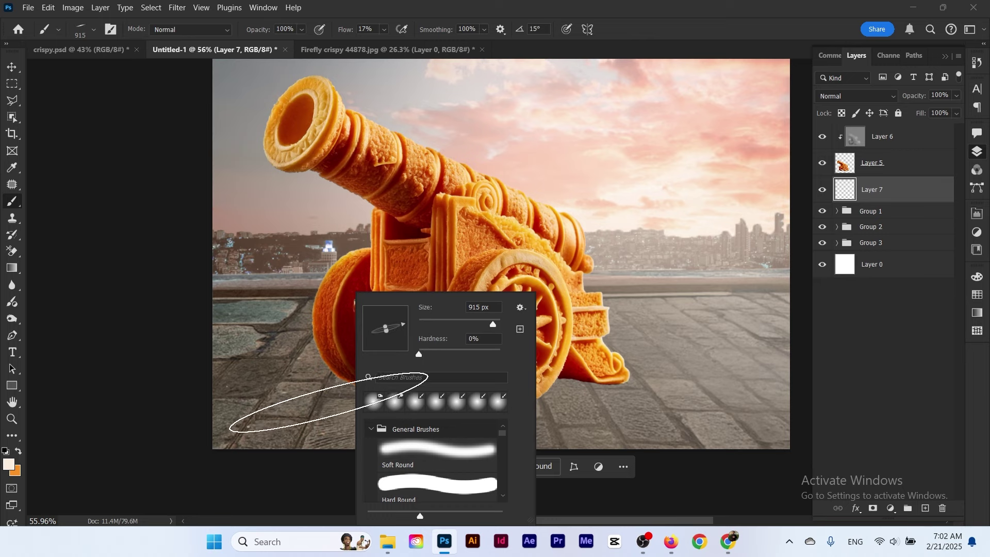
drag(330, 402, 307, 398)
Sample the dark red under the cannon's tail as the foreground colour and darken it to #2b0802
alt+click(578, 370)
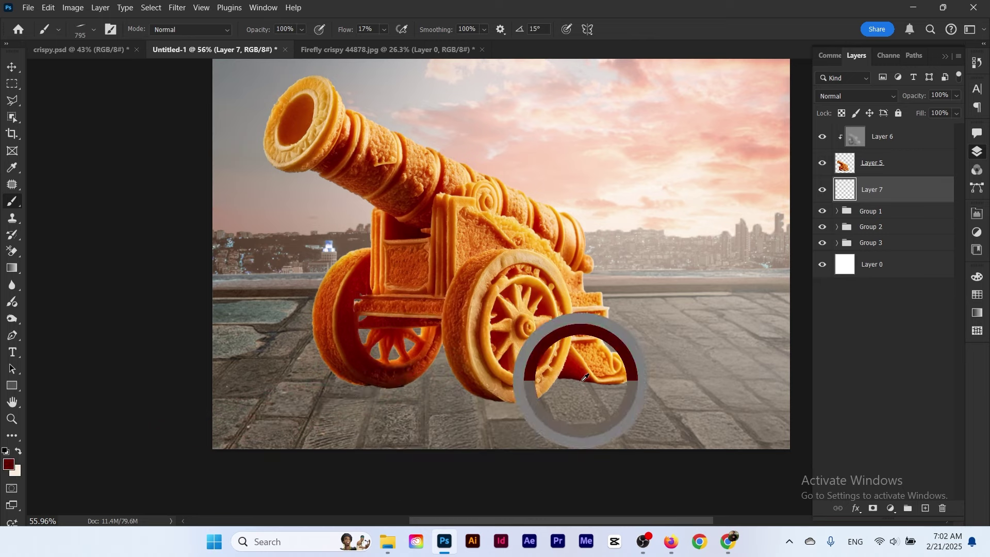
click(8, 464)
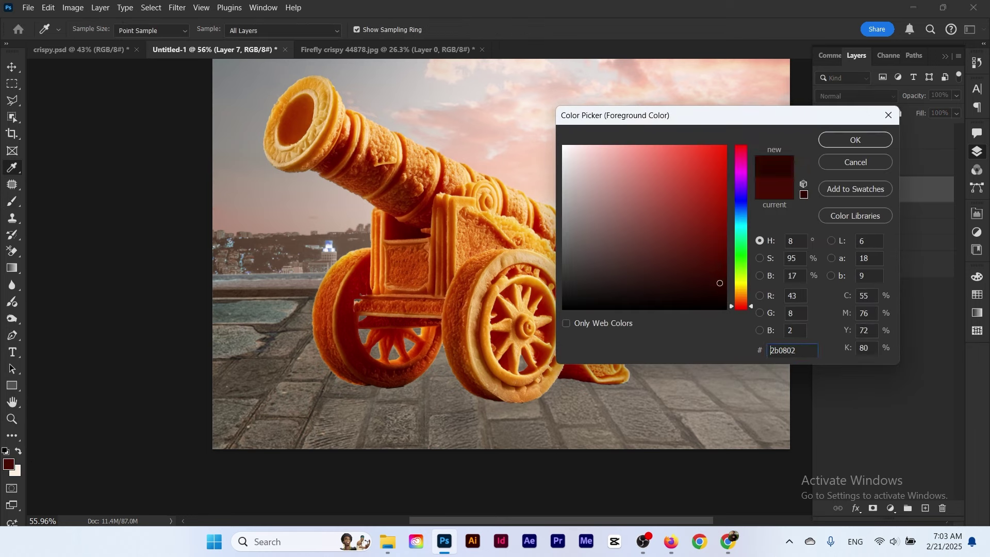
click(830, 144)
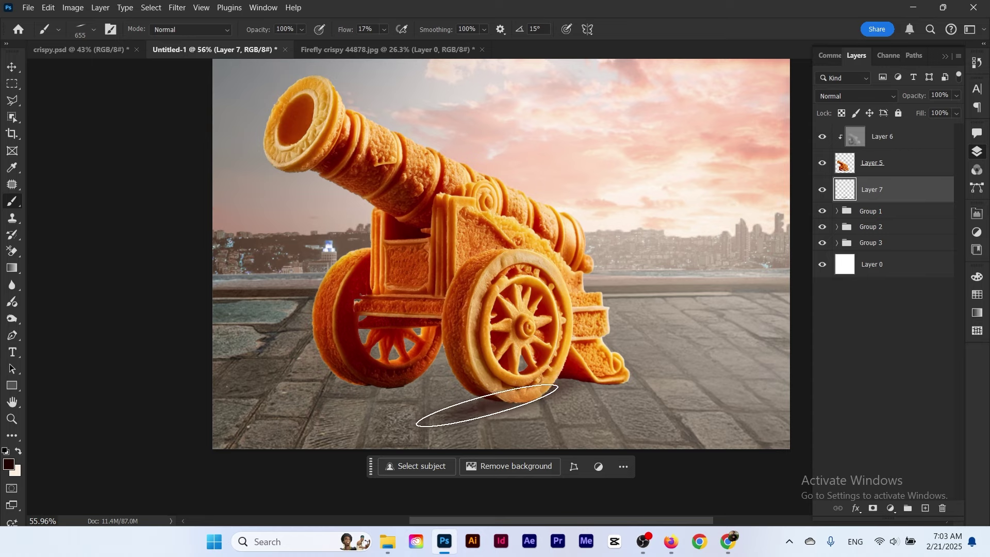
Paint a broad soft shadow on the pavement under and in front of the wheels with the angled brush, about 655 to 1241 px, 17% flow
click(493, 406)
click(373, 390)
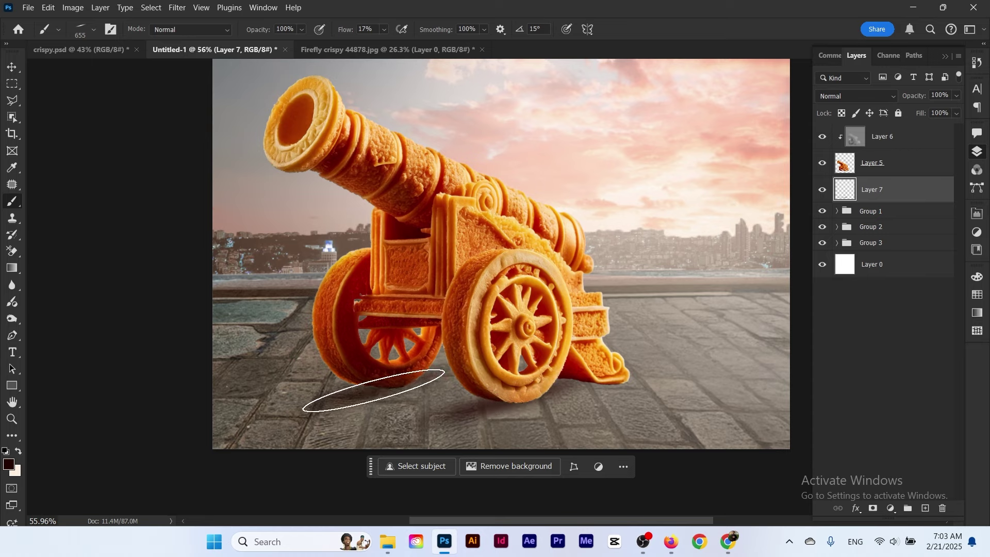
drag(300, 404, 439, 394)
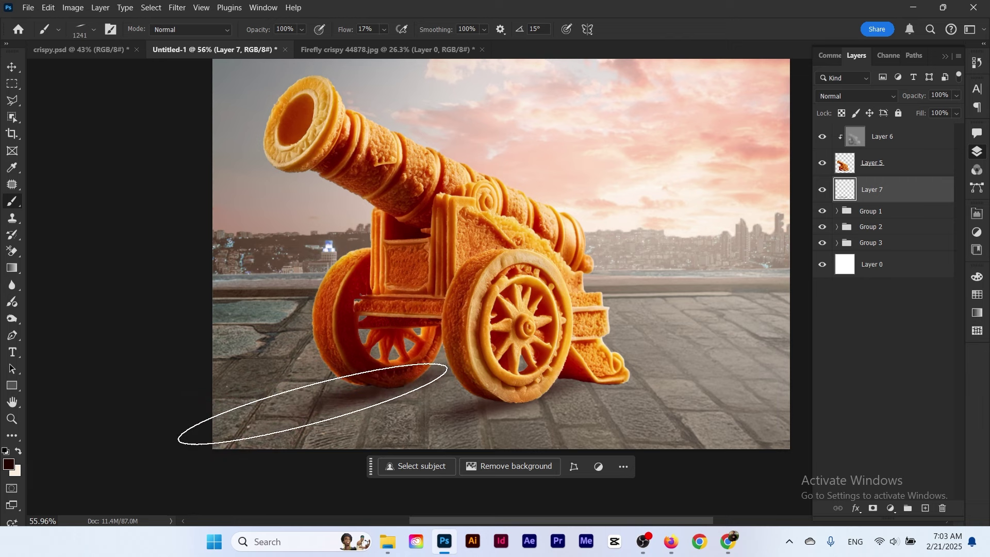
click(275, 416)
click(425, 424)
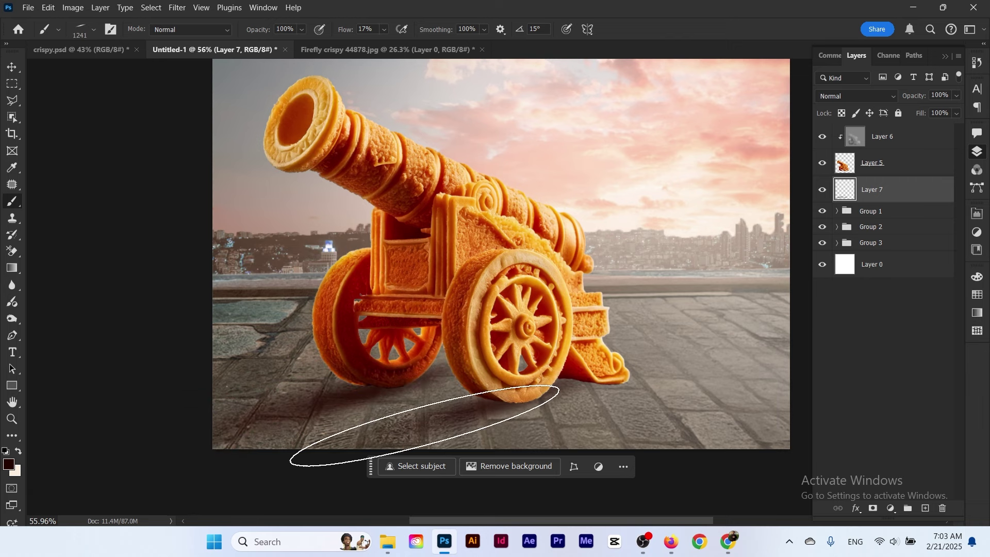
drag(409, 398, 351, 400)
click(386, 402)
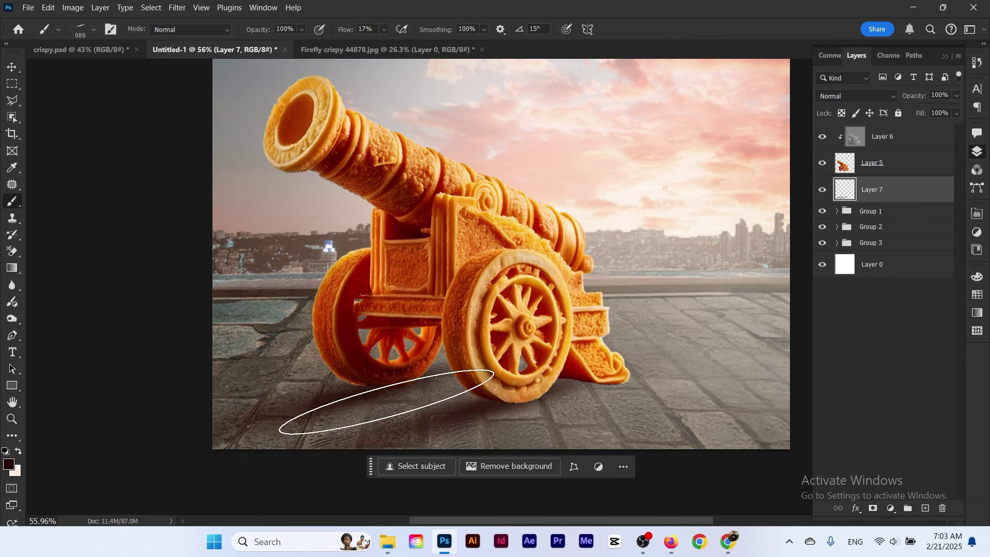
click(385, 402)
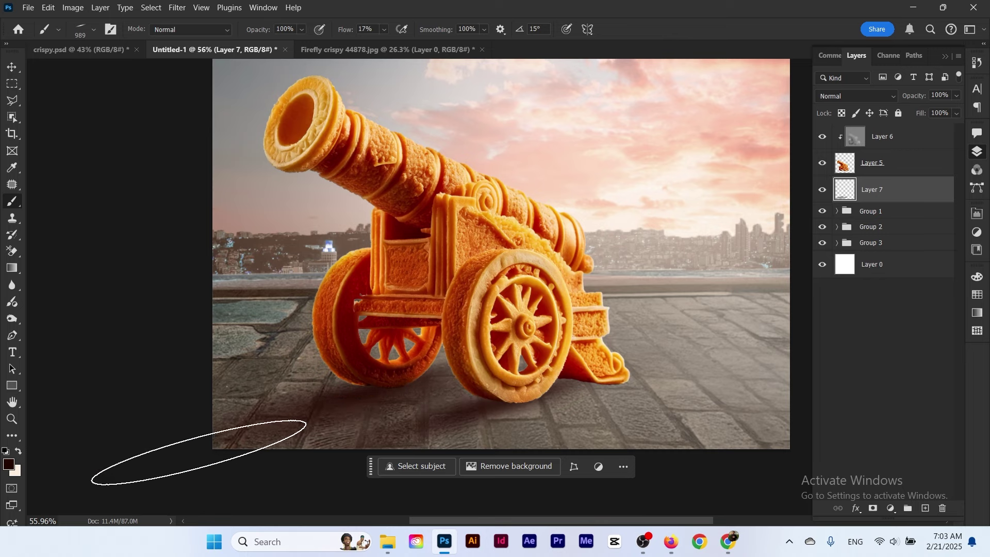
Extend the pavement shadow beneath the near wheel and the cannon's tail with the angled brush at about 483 px
drag(549, 383, 472, 387)
click(573, 395)
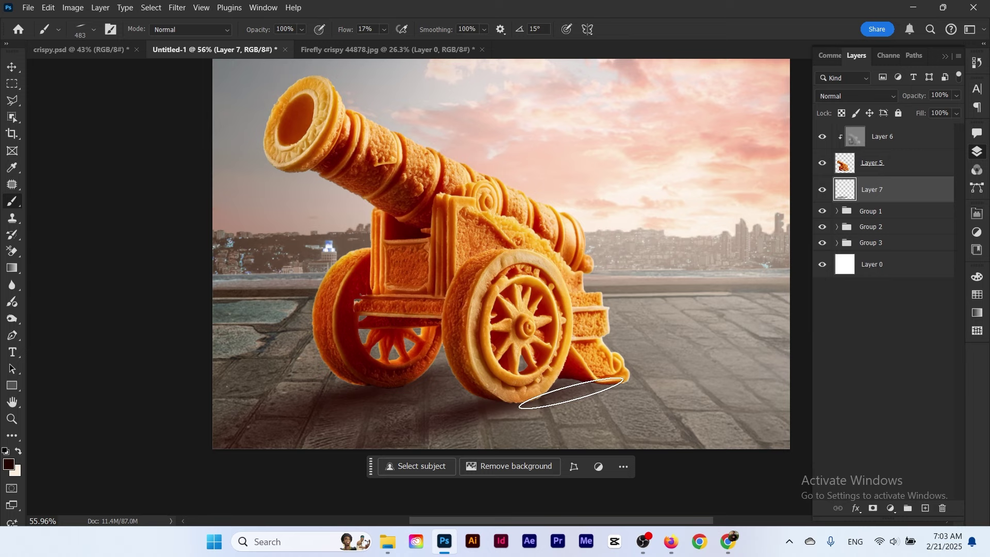
click(565, 391)
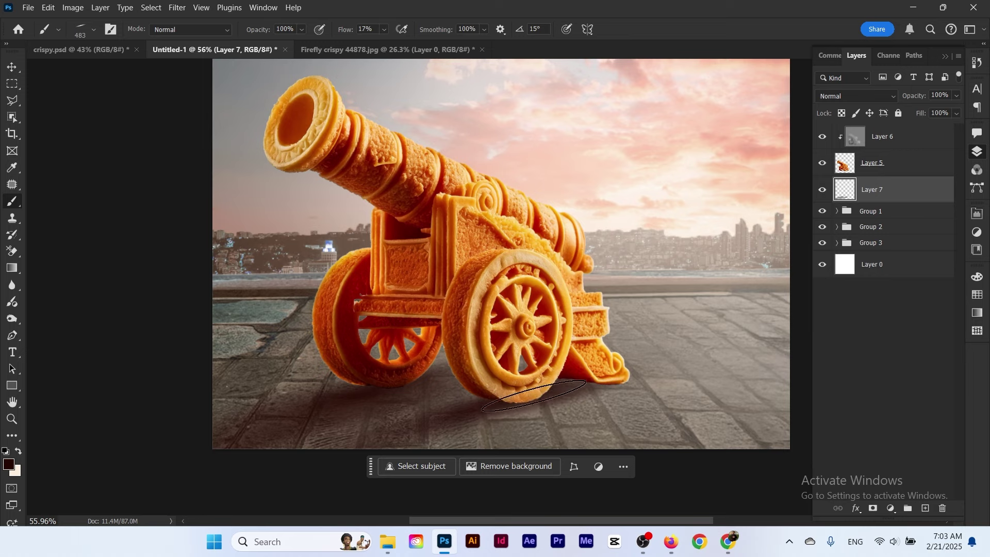
Switch to a soft round brush at 0% hardness and set the foreground colour to near-black #080100
right_click(563, 423)
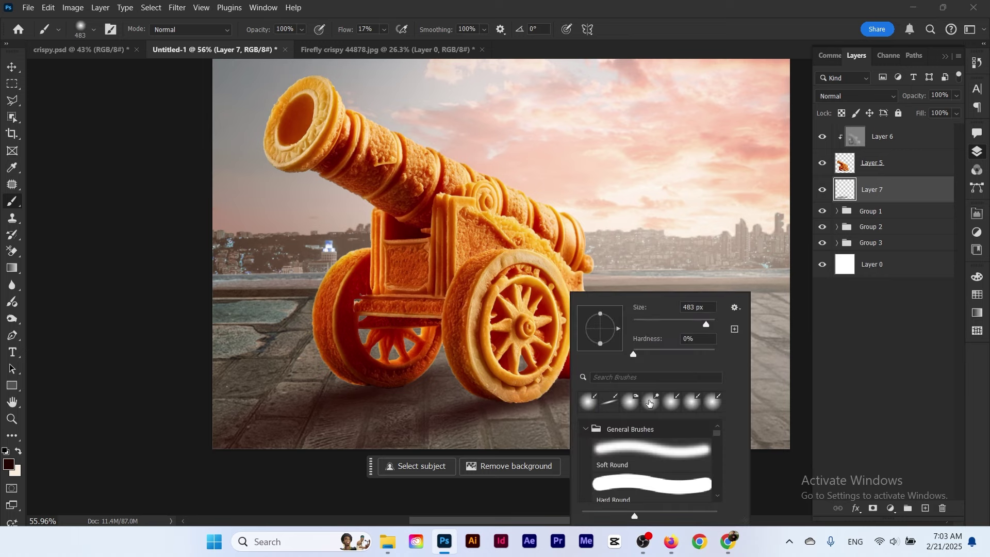
drag(518, 268, 502, 267)
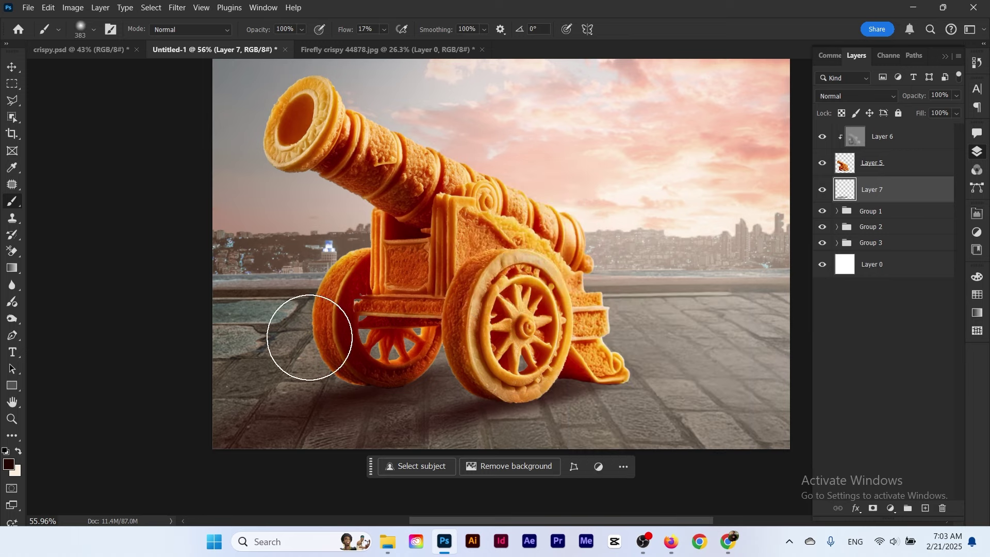
click(8, 463)
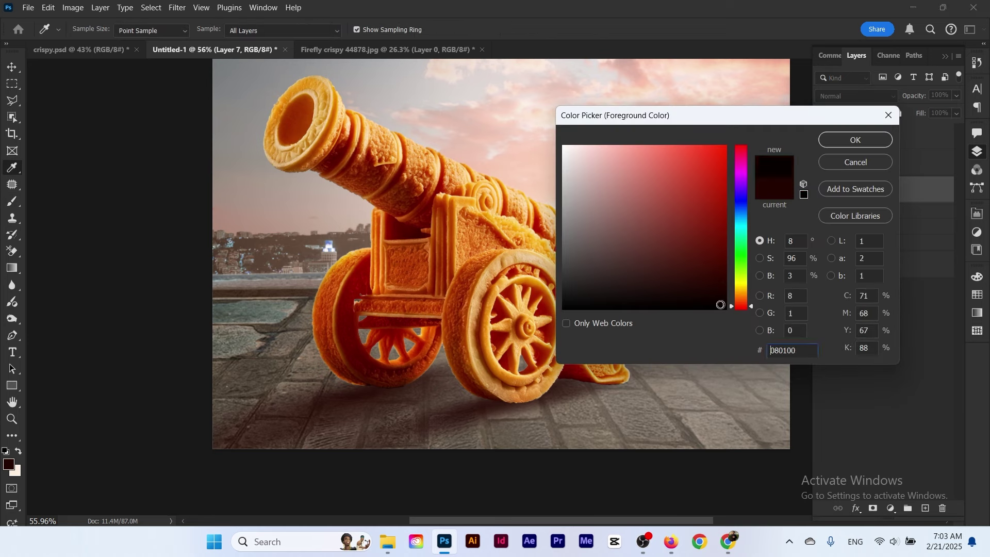
click(844, 142)
Add an empty layer above Layer 7 and paint a tight contact shadow under the cannon's tail with a 71 px brush at 38% flow
mouse_move(571, 375)
mouse_down()
mouse_move(548, 375)
mouse_move(652, 382)
mouse_up()
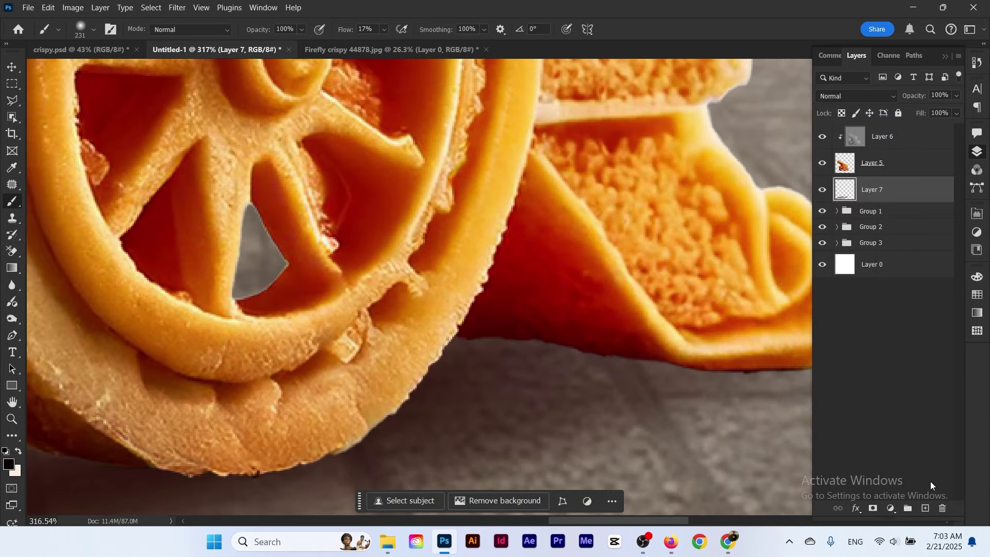
click(926, 508)
drag(657, 295, 575, 276)
drag(600, 287, 472, 281)
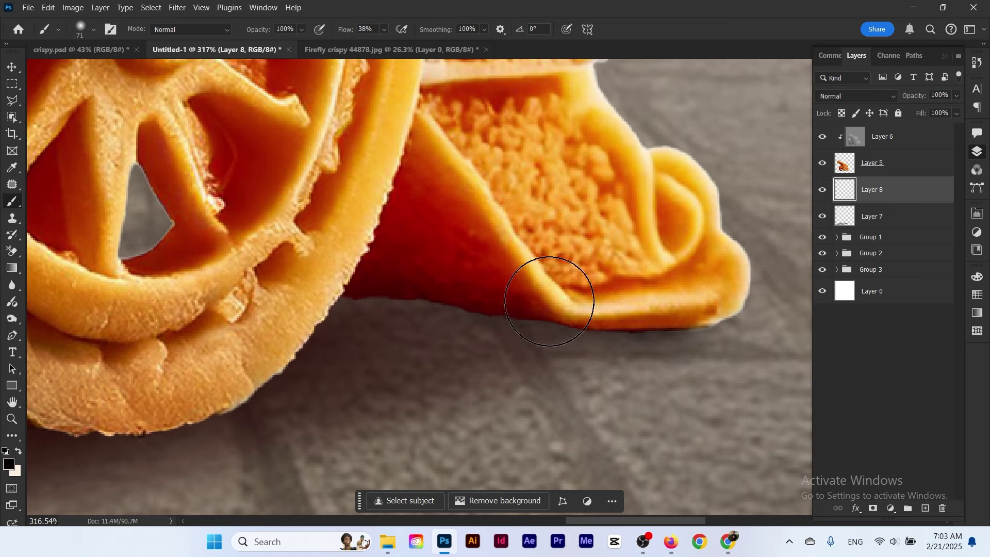
mouse_move(435, 284)
mouse_down()
mouse_move(348, 279)
mouse_move(279, 296)
mouse_up()
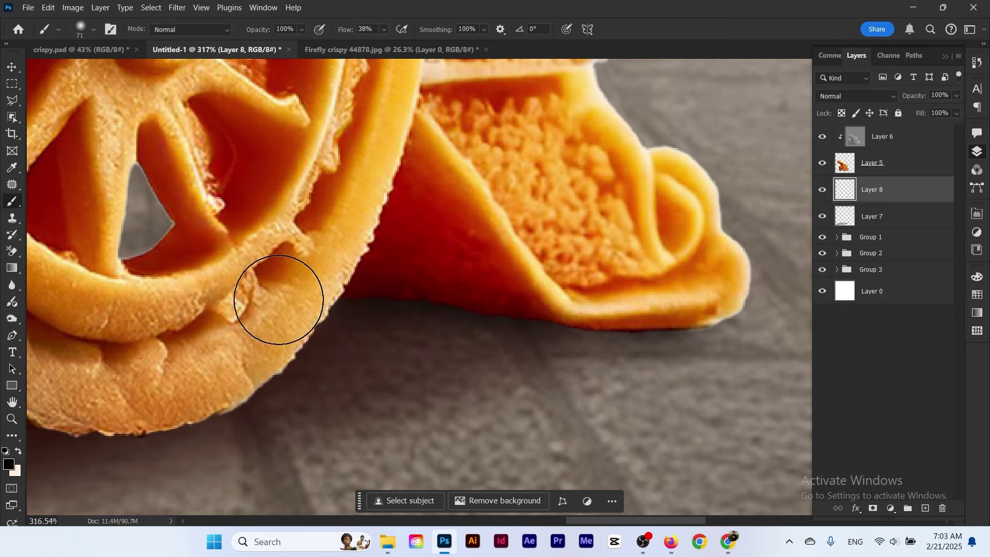
drag(413, 292, 562, 281)
Enlarge the soft round brush to 101 px and paint contact shadows beneath the cannon's wheels on Layer 8
scroll(562, 280, down, 8)
scroll(562, 281, up, 2)
drag(470, 284, 541, 292)
scroll(590, 290, up, 4)
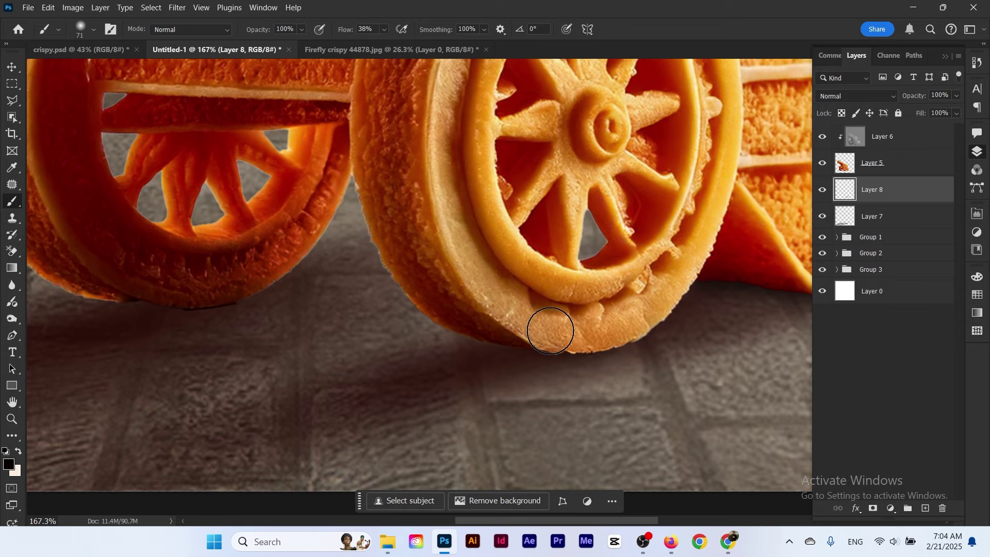
key(bracketright)
key(bracketright)
key(bracketright)
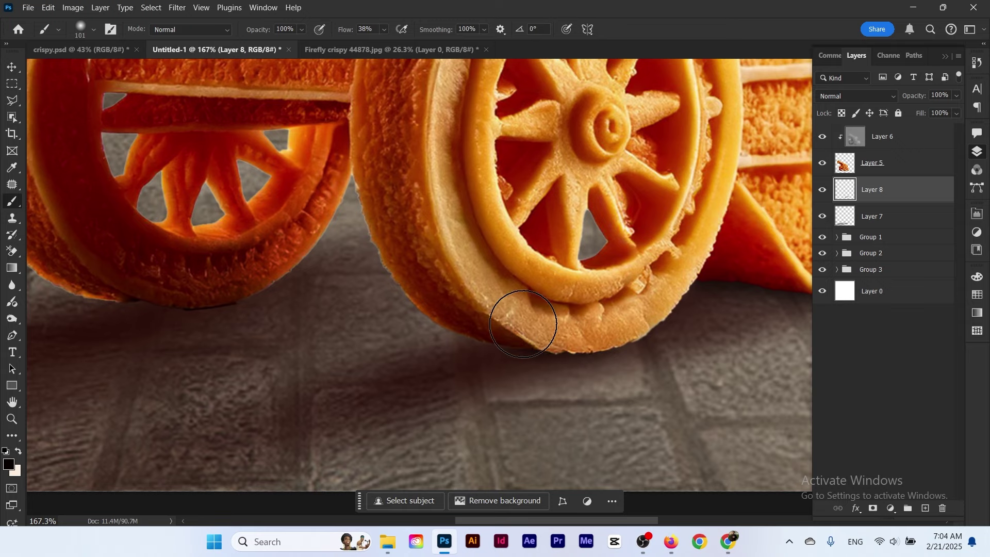
drag(203, 265, 237, 264)
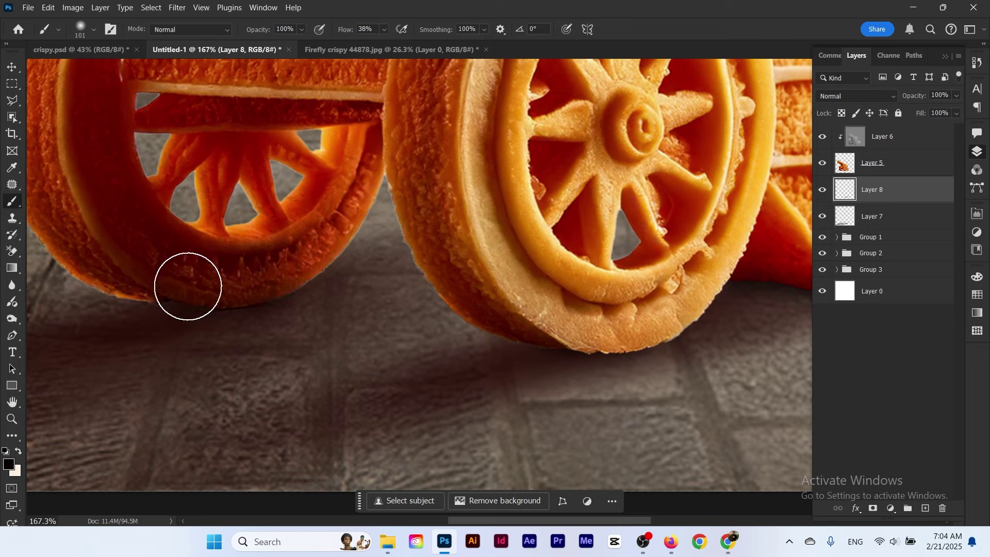
Deepen the contact shadows under both wheels with the flattened 15° brush at 235 px and 17% flow
right_click(228, 312)
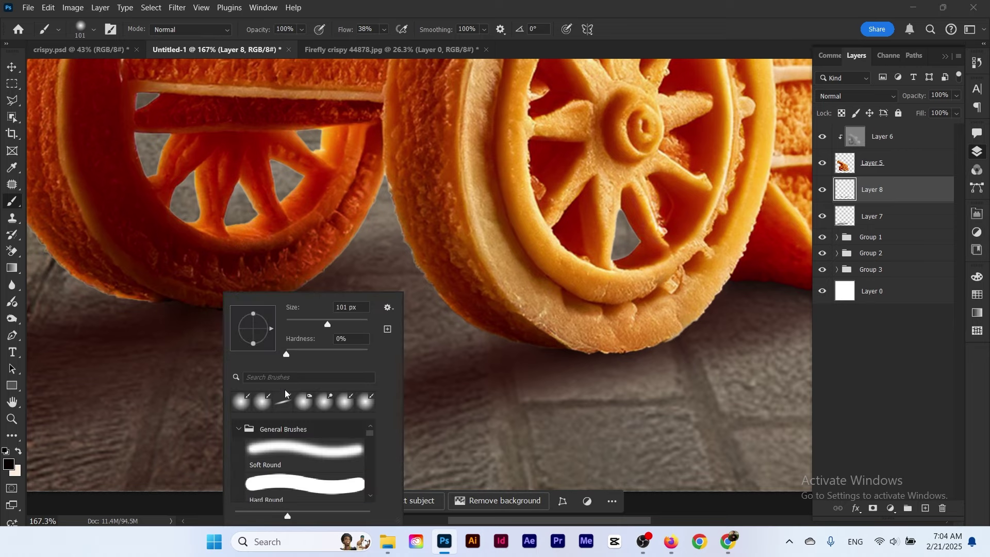
drag(202, 312, 269, 309)
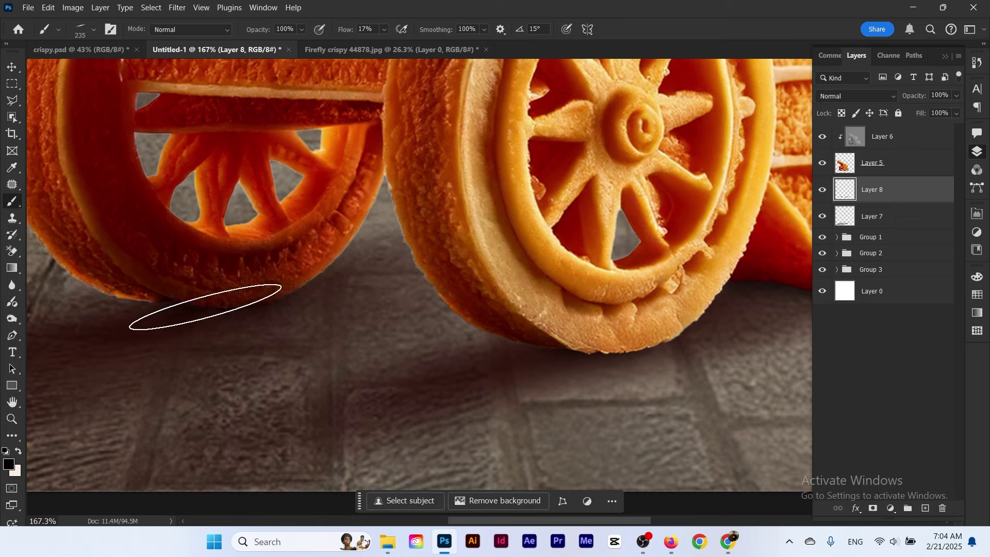
drag(227, 310, 173, 316)
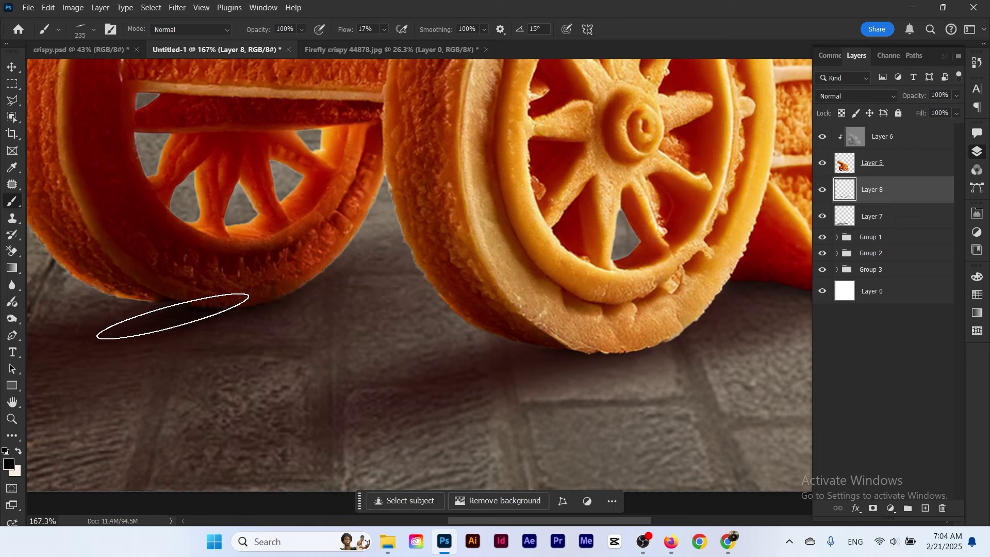
mouse_move(606, 349)
mouse_down()
mouse_move(552, 361)
mouse_move(598, 349)
mouse_up()
drag(551, 323, 494, 308)
Group the cannon, its gray shading layer and both shadow layers together
mouse_move(553, 238)
mouse_down()
mouse_move(489, 284)
mouse_move(494, 256)
mouse_move(455, 294)
mouse_move(469, 281)
mouse_up()
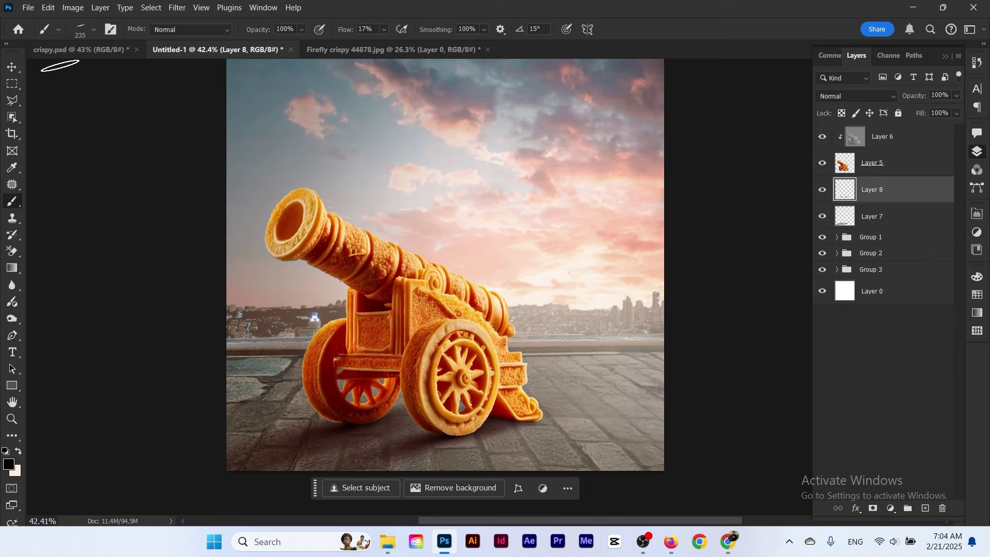
click(12, 70)
drag(382, 178, 329, 181)
click(887, 212)
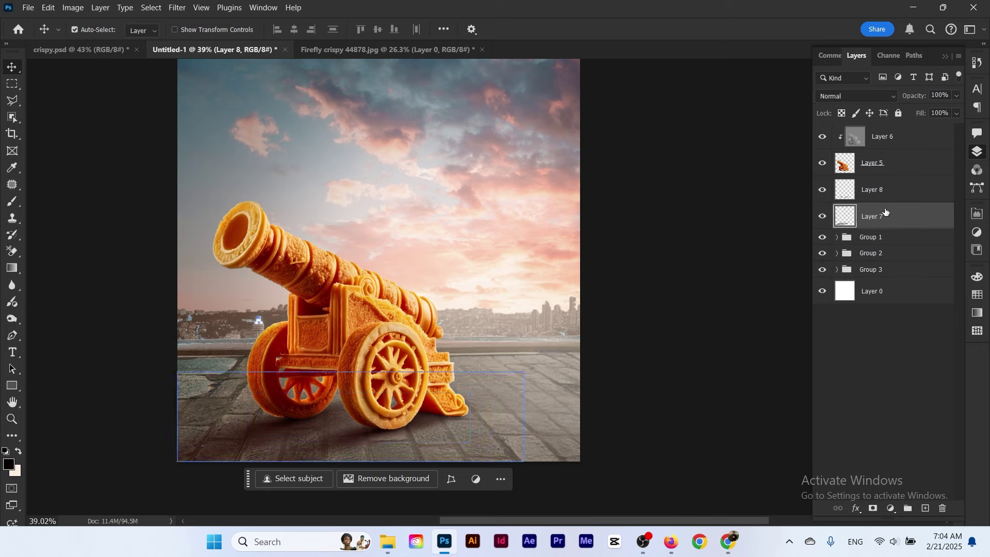
key(ctrl+g)
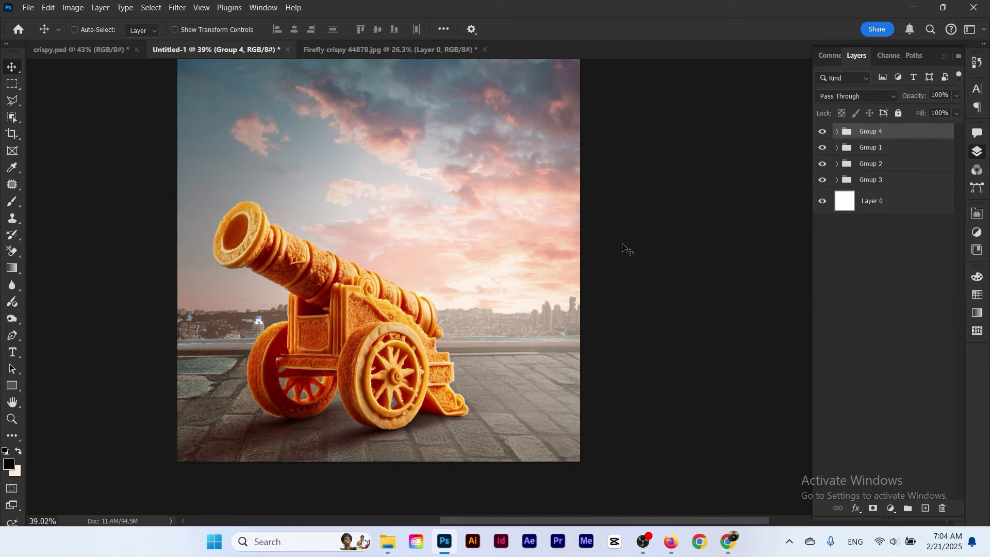
Nudge the cannon group slightly left and scale it down slightly with Free Transform
drag(512, 250, 506, 250)
key(ctrl+t)
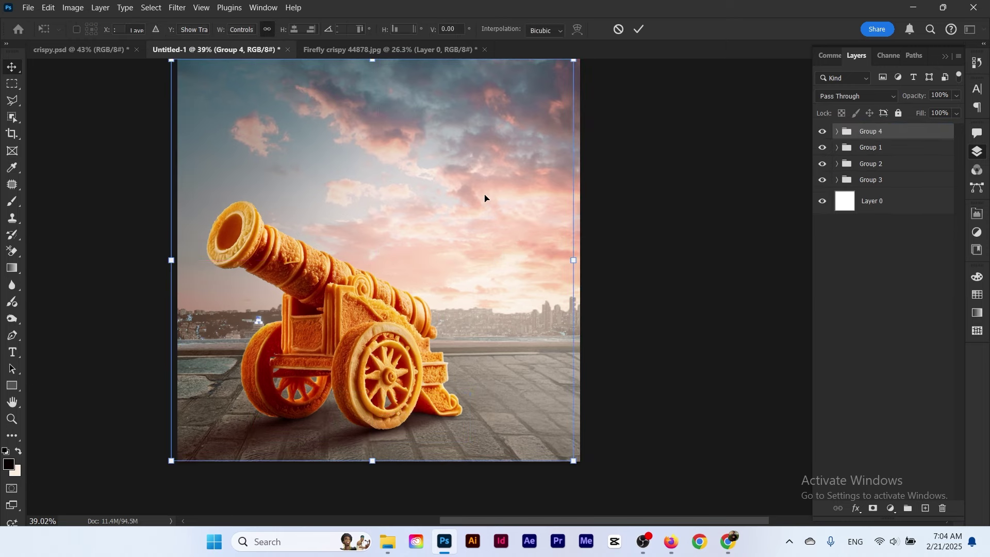
drag(579, 65, 570, 72)
click(639, 30)
drag(399, 349, 395, 345)
key(ctrl+z)
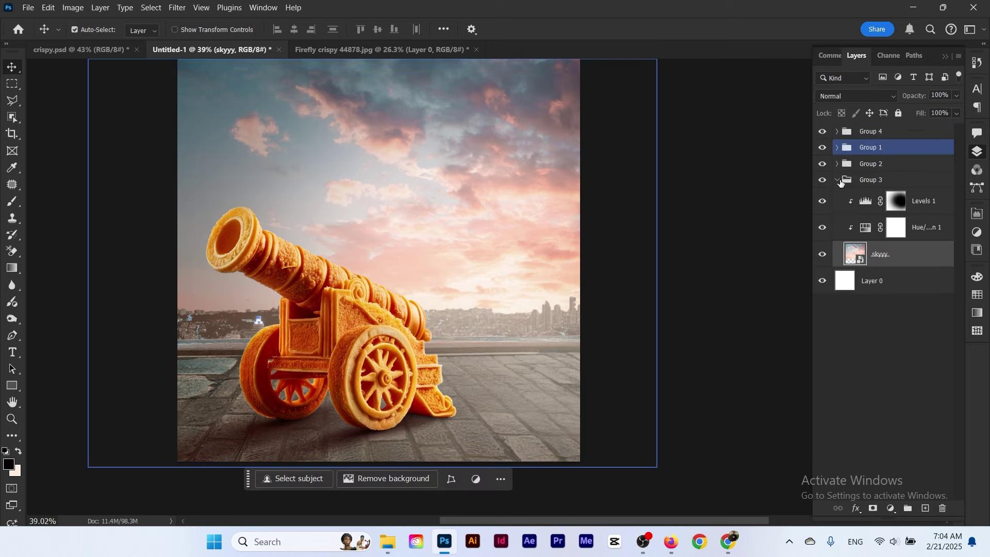
click(837, 180)
click(862, 136)
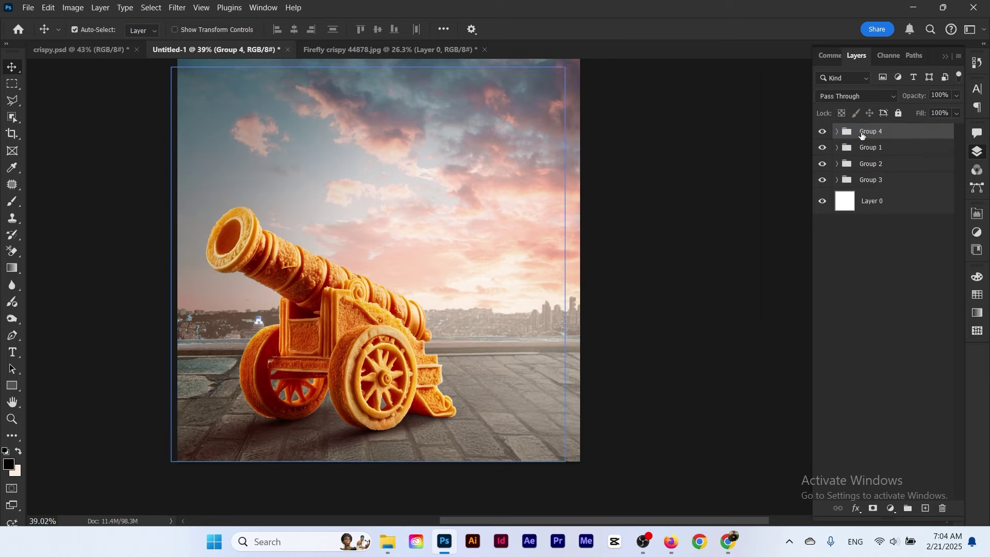
Open crispy 2.jpg from File Explorer as a separate document and close the Firefly crispy 44878.jpg document
click(395, 540)
drag(149, 382, 563, 49)
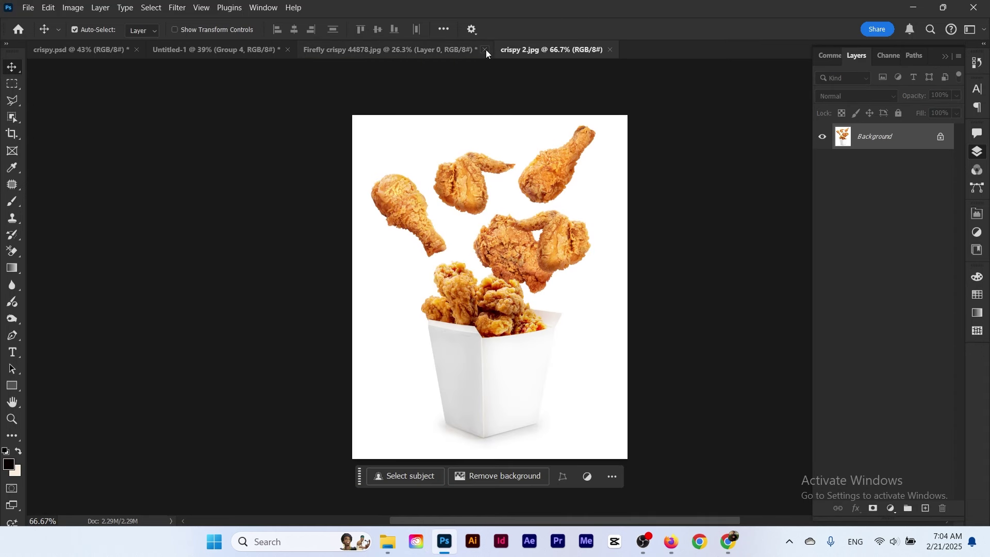
click(485, 50)
click(531, 211)
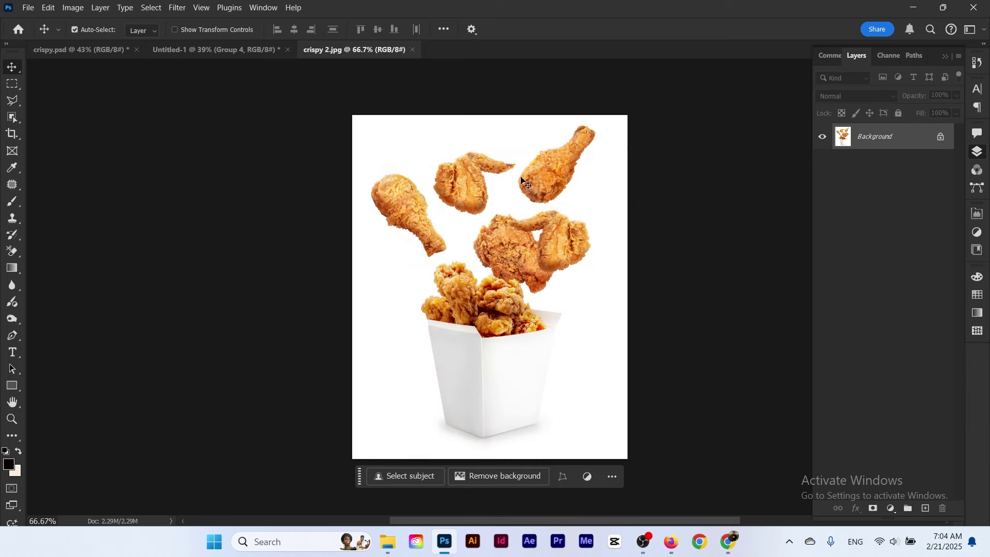
Select the bucket, the chicken inside it and all the flying chicken pieces with the Object Selection tool, adding each to one selection
click(12, 118)
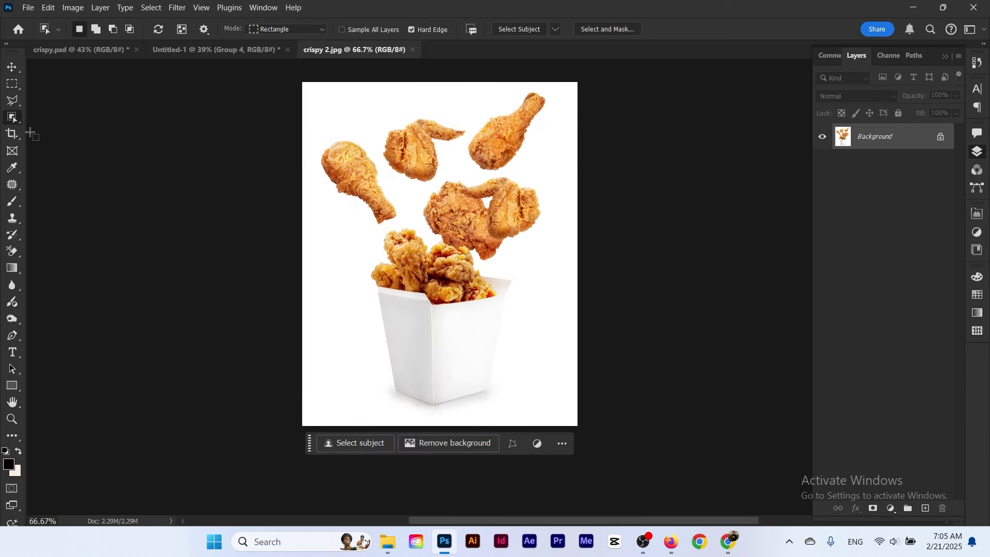
click(409, 264)
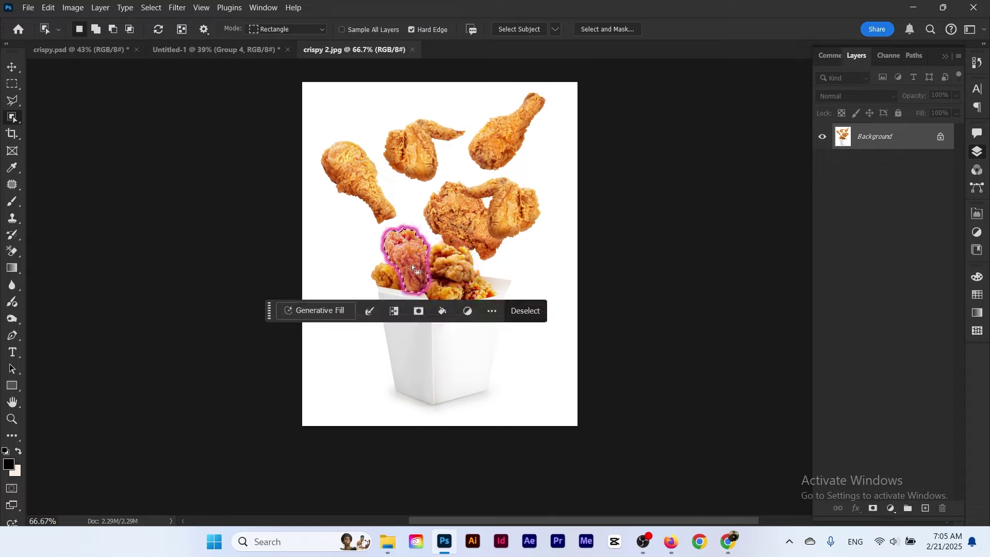
shift+click(388, 278)
shift+click(451, 266)
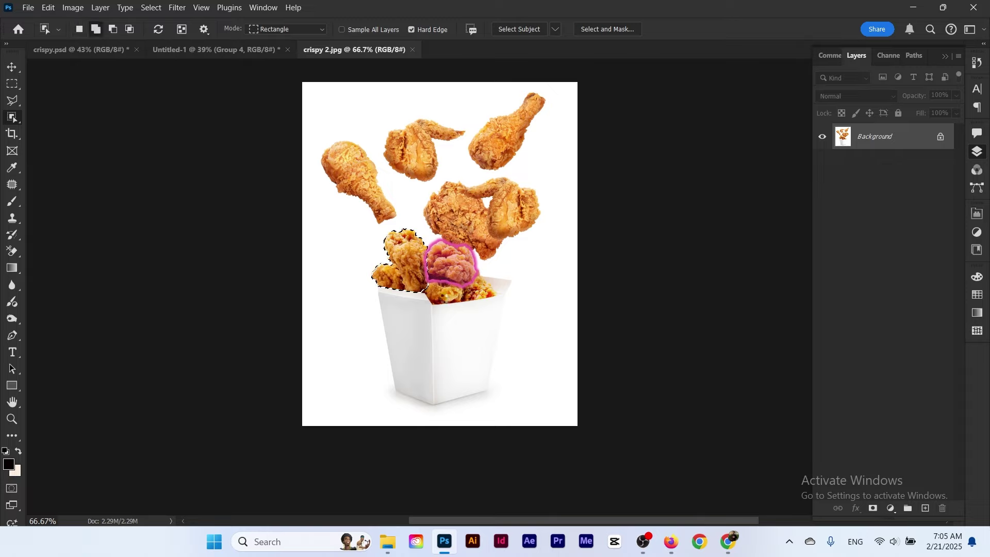
shift+click(447, 298)
shift+click(495, 214)
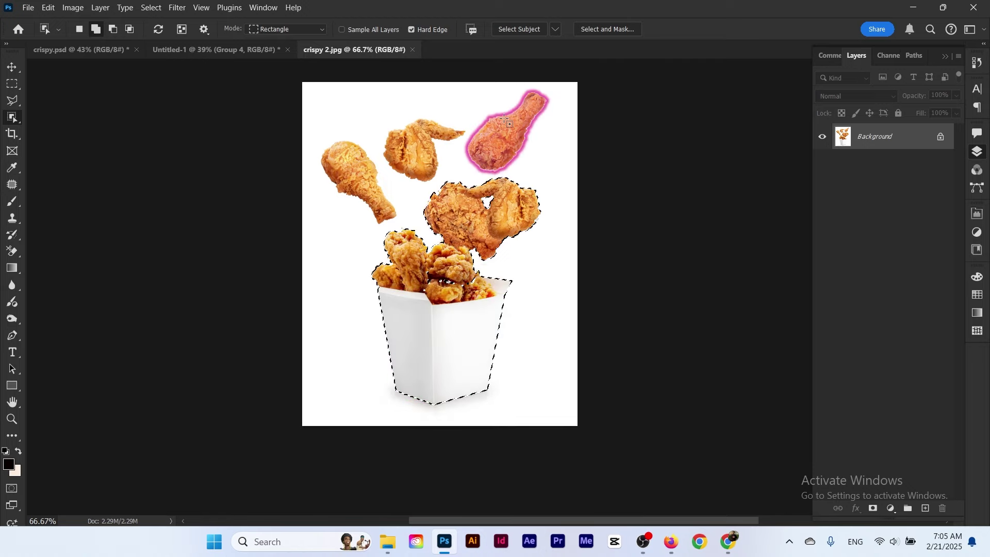
shift+click(417, 148)
shift+click(353, 170)
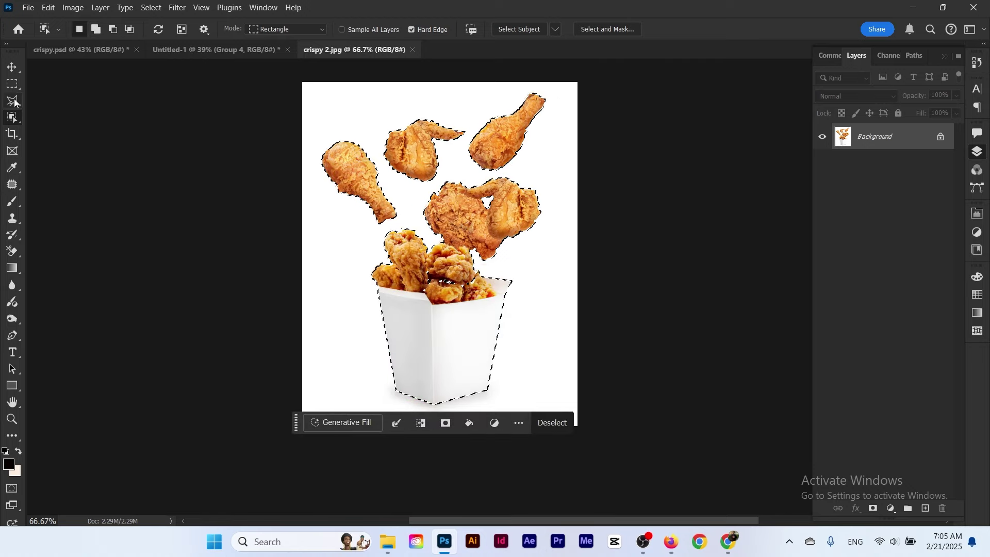
Add the missed gap between the chicken pieces at the bucket's rim to the selection with the Lasso tool
click(15, 100)
click(54, 102)
right_click(18, 101)
click(61, 115)
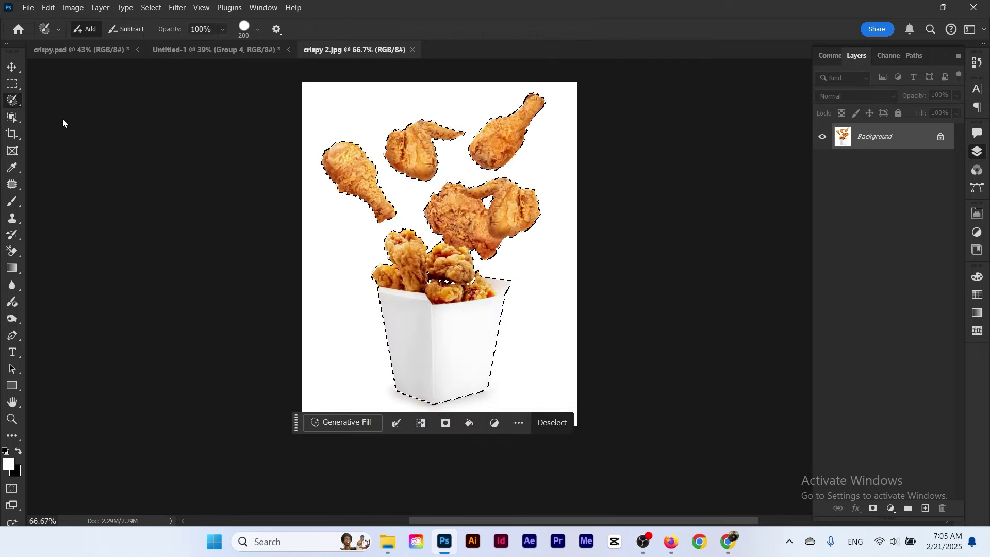
mouse_move(449, 264)
mouse_down()
mouse_move(416, 272)
mouse_move(418, 298)
mouse_move(454, 304)
mouse_move(481, 292)
mouse_move(461, 275)
mouse_up()
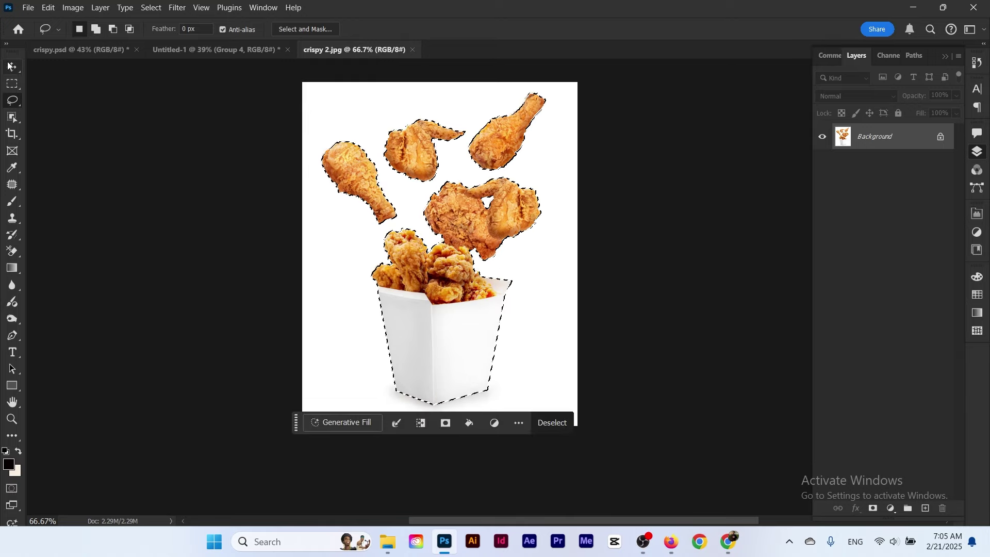
Move the selected bucket and chicken into the Untitled-1 composite beside the cannon and scale them down slightly with Free Transform
key(v)
drag(422, 162, 318, 159)
drag(484, 341, 484, 343)
drag(512, 377, 506, 335)
key(ctrl+t)
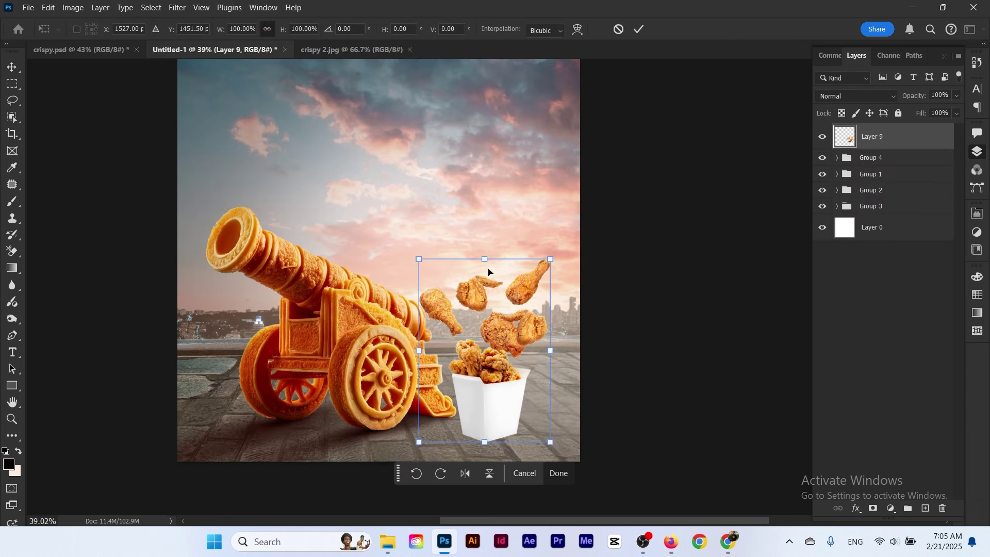
drag(485, 261, 487, 277)
drag(493, 316, 498, 310)
click(639, 30)
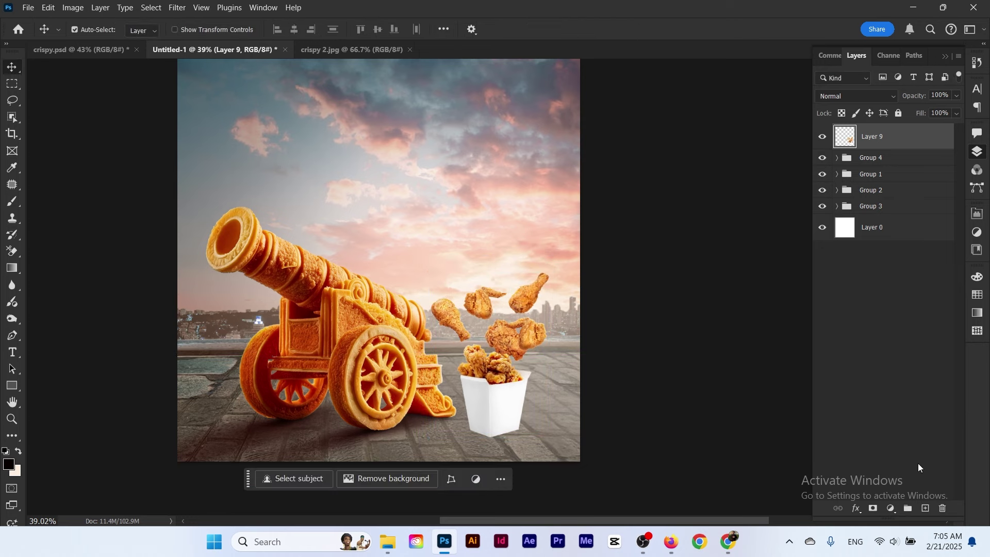
Add a new layer clipped to the chicken layer, fill it with 50% gray and set its blend mode to Overlay
click(927, 510)
key(ctrl+alt+g)
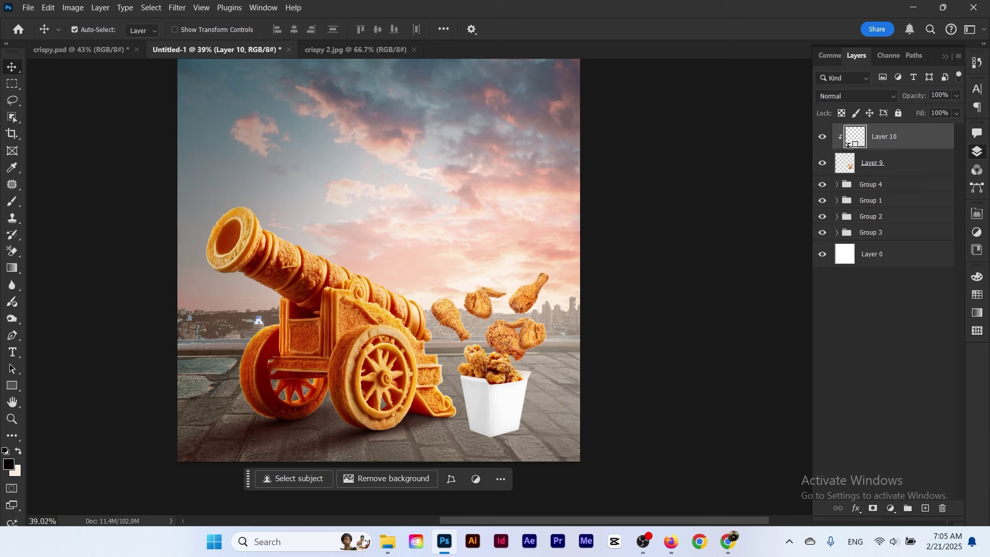
scroll(486, 318, up, 7)
drag(487, 319, 465, 233)
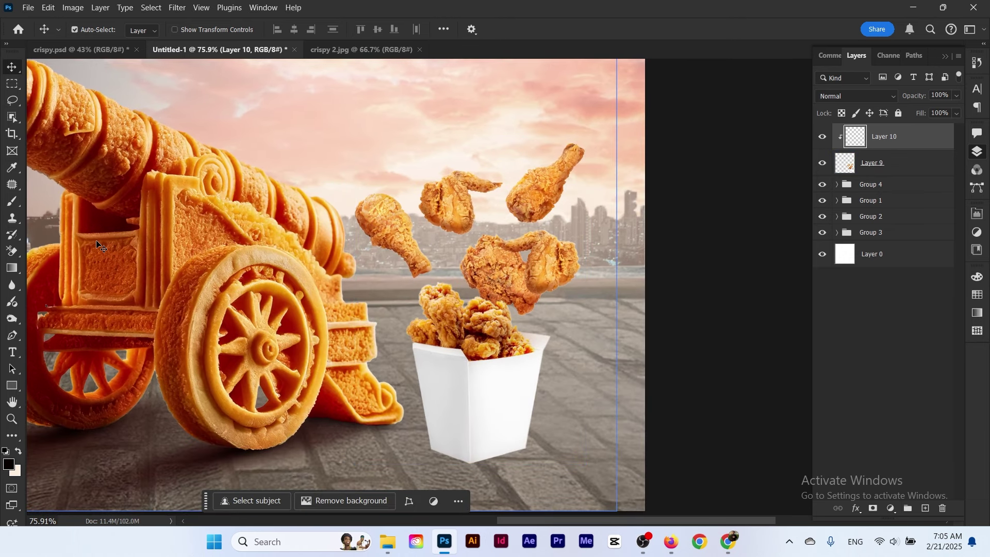
key(shift+F5)
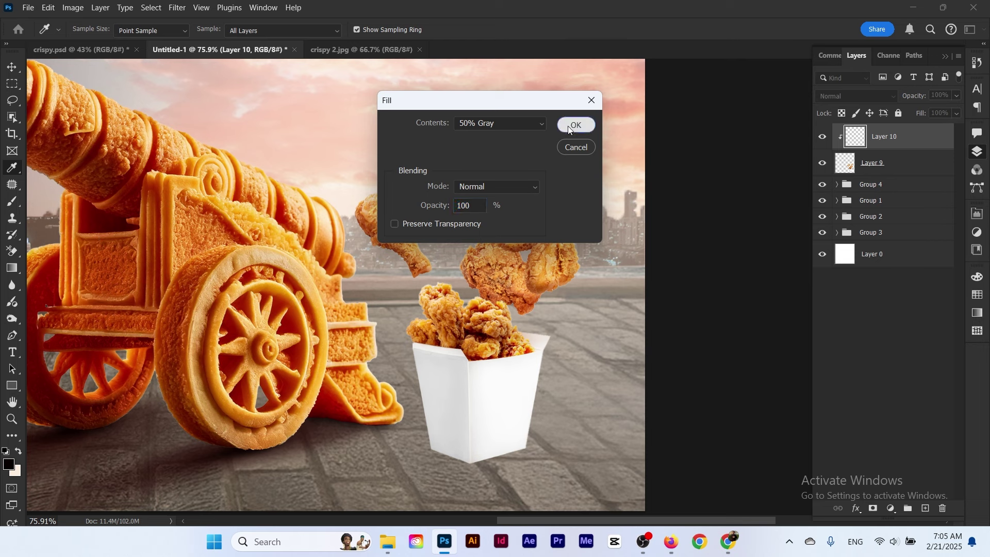
click(573, 126)
click(856, 94)
click(838, 281)
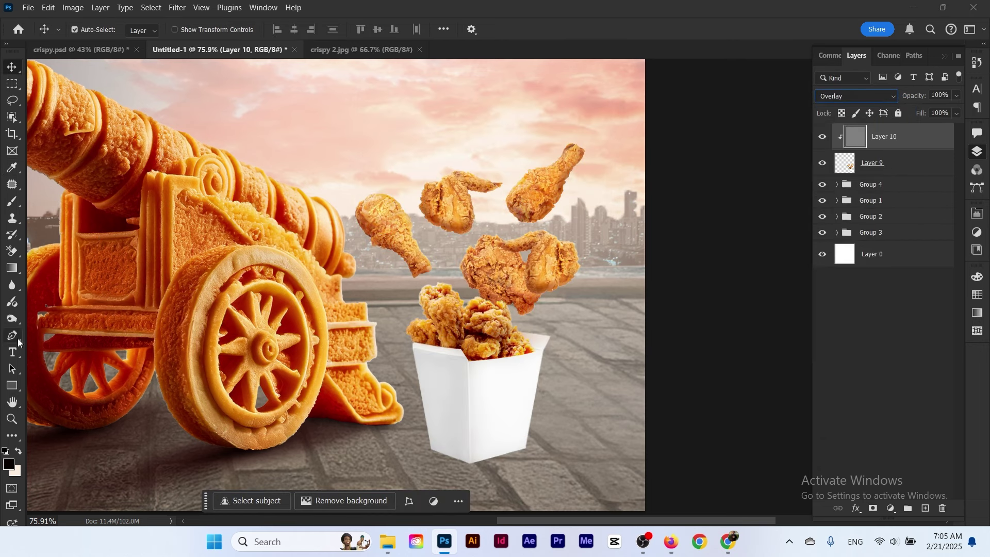
Brighten the edges of the upper-right flying drumstick with the Dodge tool at 46 px and 64% exposure
right_click(12, 321)
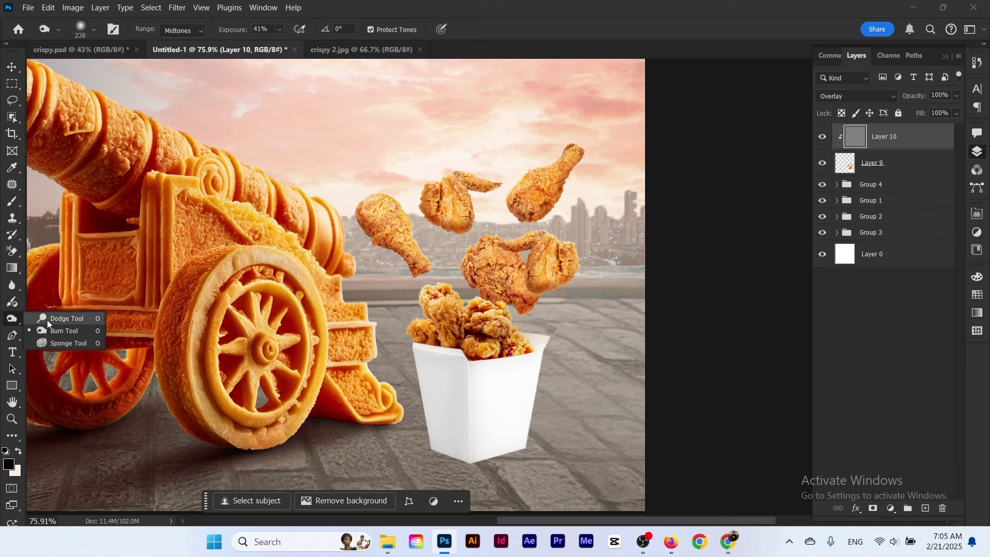
click(47, 320)
alt+right_click(591, 175)
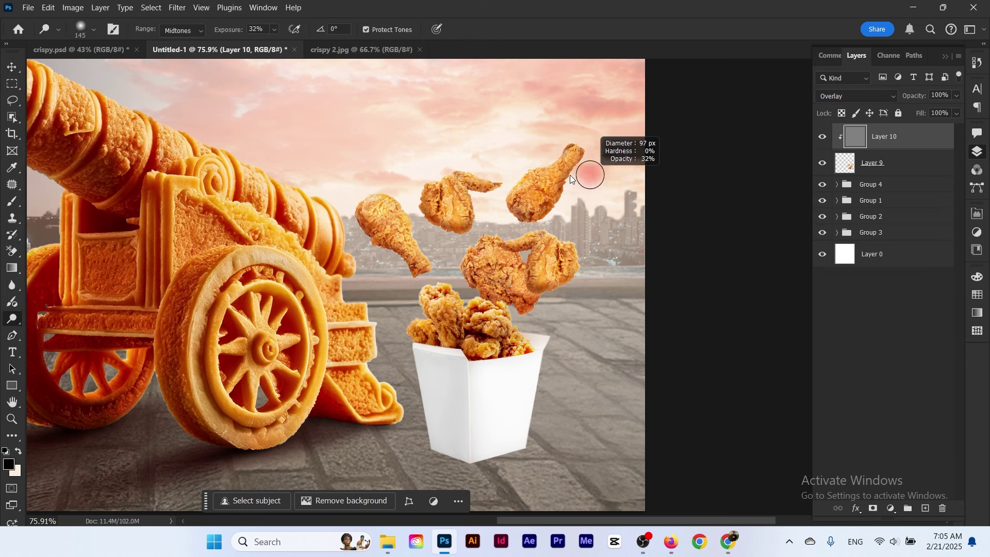
drag(571, 175, 569, 175)
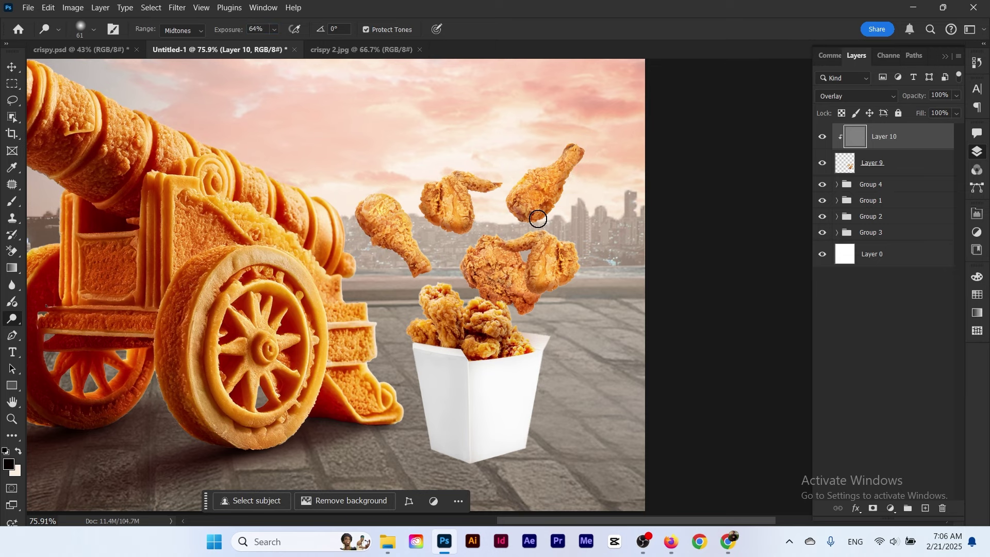
drag(573, 182, 547, 214)
key(ctrl+z)
scroll(562, 181, up, 4)
alt+right_click(607, 160)
mouse_move(606, 160)
mouse_down()
mouse_move(582, 187)
mouse_move(566, 184)
mouse_move(553, 238)
mouse_move(530, 269)
mouse_move(548, 239)
mouse_move(506, 285)
mouse_move(475, 267)
mouse_up()
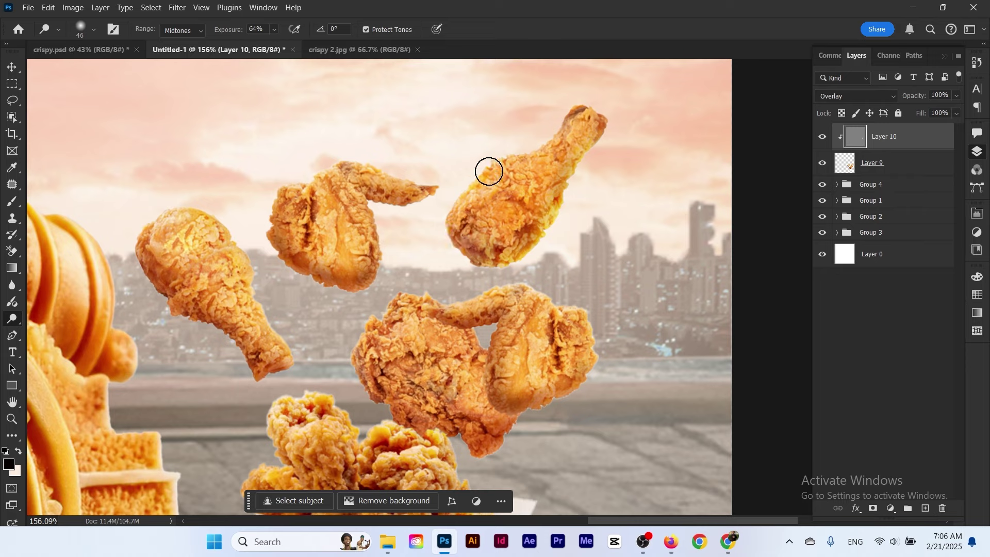
drag(518, 151, 490, 160)
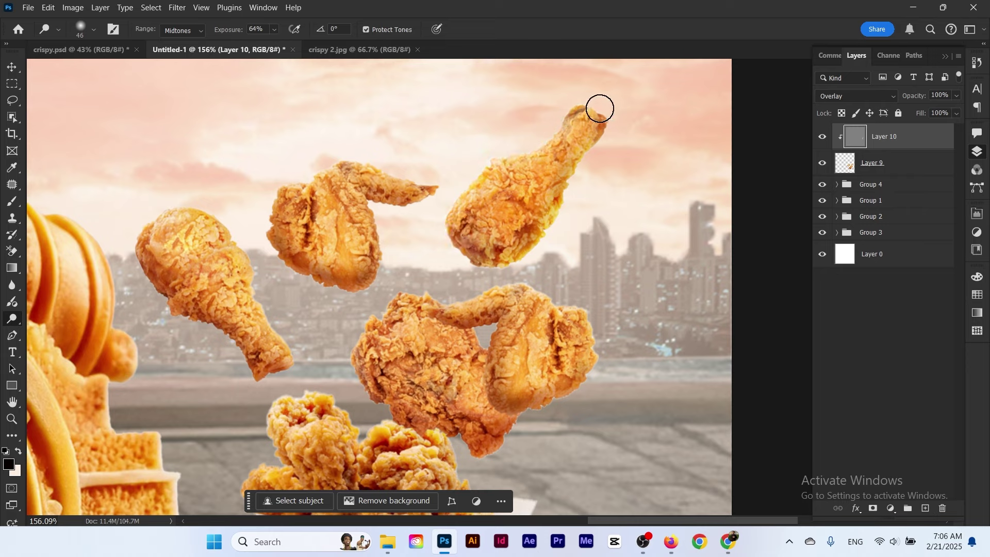
Brighten the edges of the upper flying wing and the left flying drumstick with the Dodge tool
mouse_move(421, 212)
mouse_down()
mouse_move(373, 204)
mouse_move(381, 273)
mouse_up()
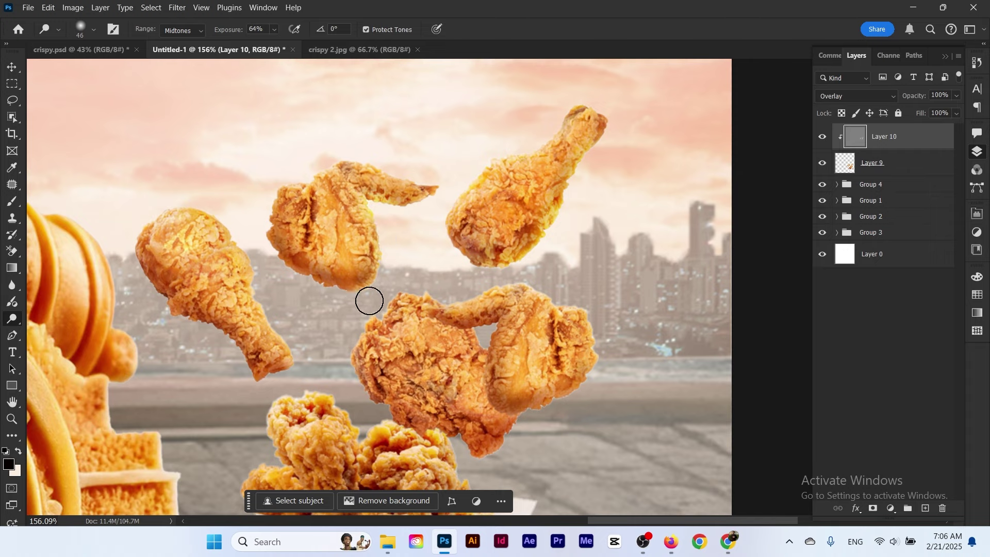
drag(298, 256, 335, 231)
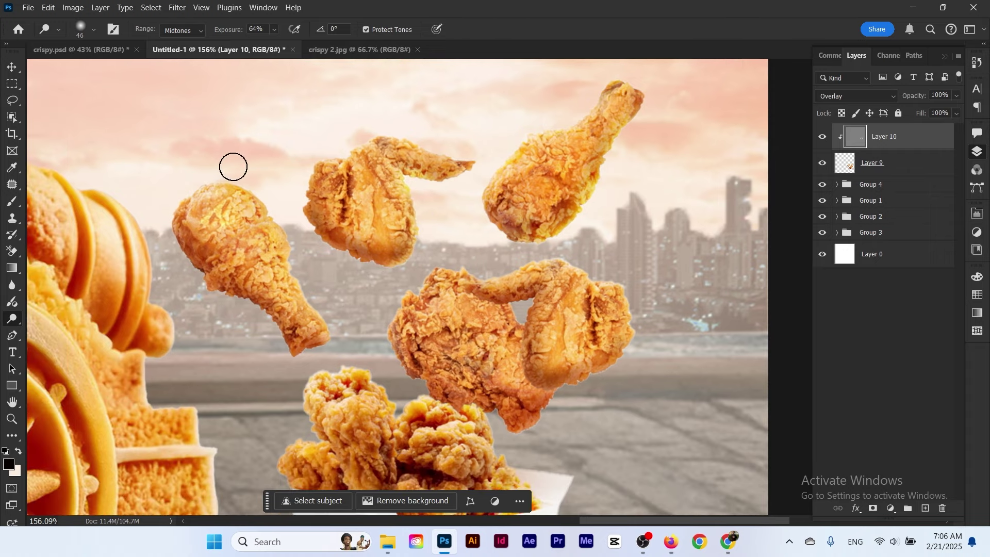
mouse_move(233, 167)
mouse_down()
mouse_move(247, 203)
mouse_move(287, 241)
mouse_up()
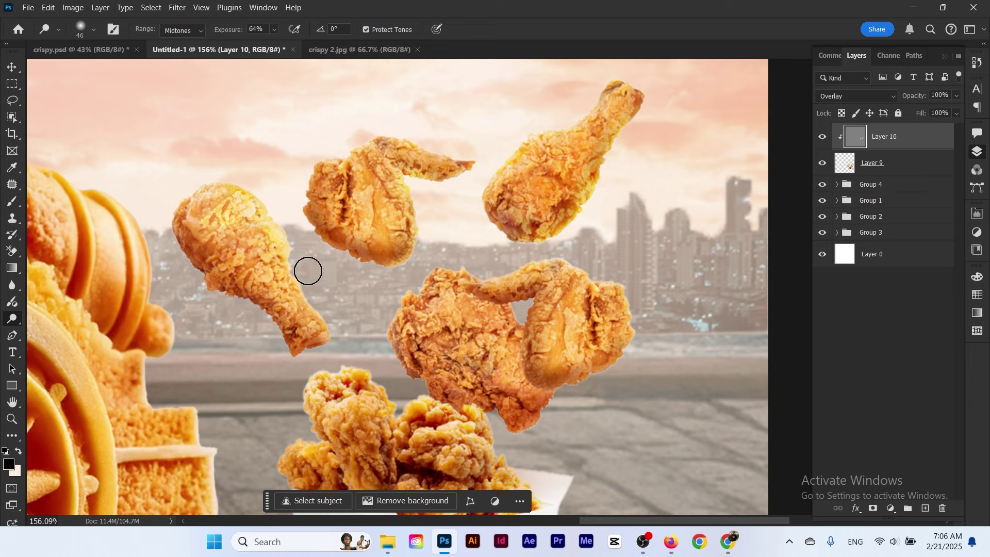
drag(315, 313, 330, 326)
drag(386, 273, 361, 271)
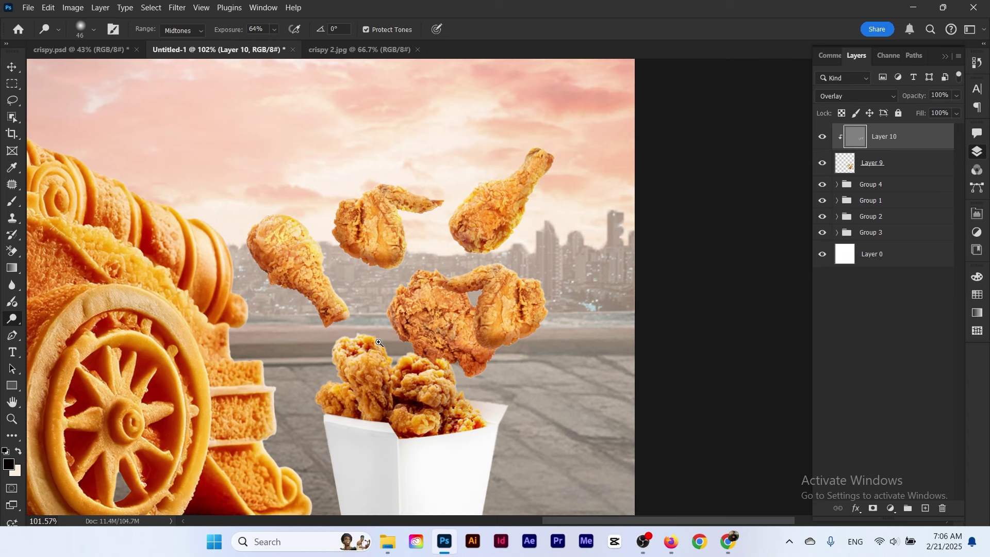
Brighten the edges of the large lower flying pieces and the chicken in the bucket with the Dodge tool
drag(379, 342, 392, 342)
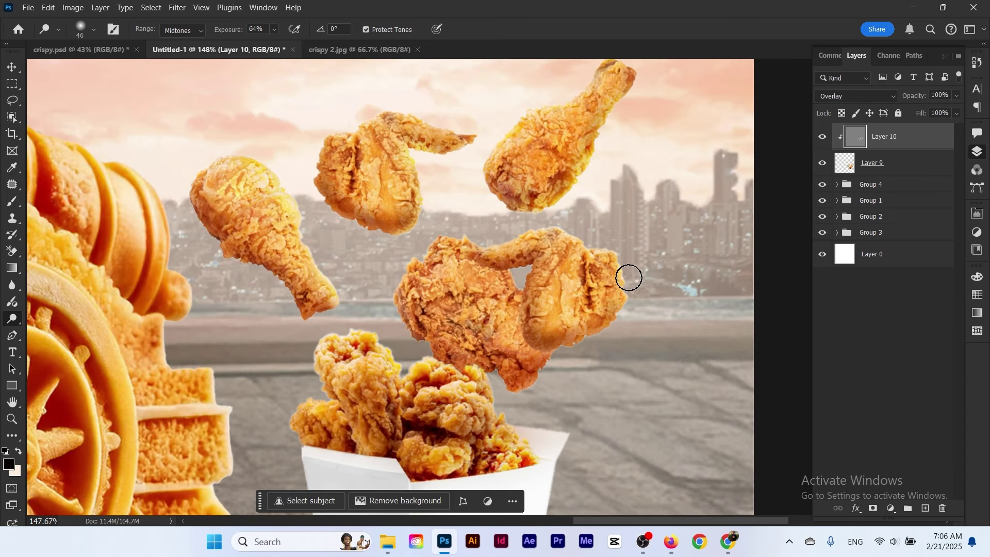
mouse_move(629, 277)
mouse_down()
mouse_move(637, 282)
mouse_move(609, 255)
mouse_move(516, 232)
mouse_move(471, 238)
mouse_move(522, 281)
mouse_up()
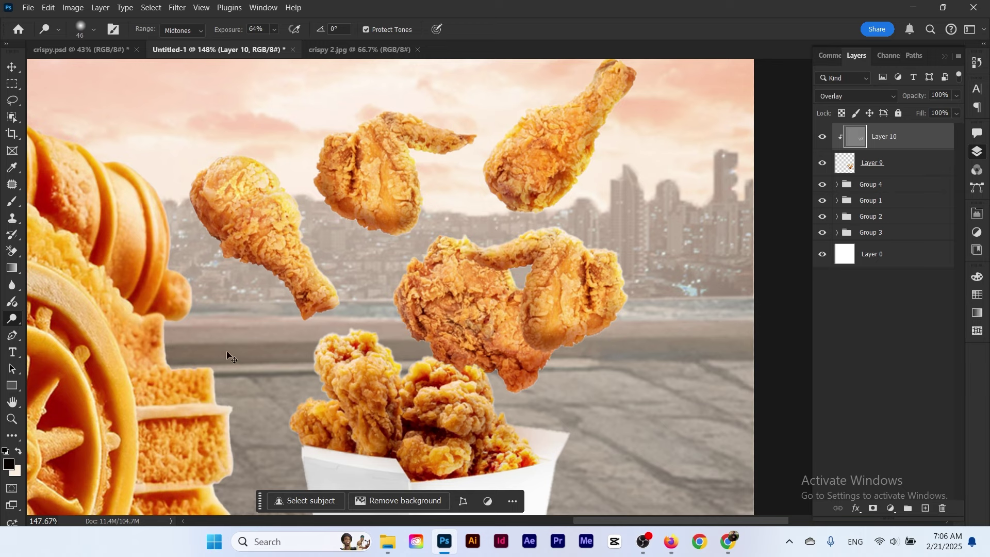
drag(429, 290, 395, 290)
drag(470, 294, 444, 279)
mouse_move(487, 326)
mouse_down()
mouse_move(511, 340)
mouse_move(421, 399)
mouse_up()
mouse_move(522, 288)
mouse_down()
mouse_move(467, 290)
mouse_move(490, 288)
mouse_move(450, 233)
mouse_up()
Add a Hue/Saturation adjustment clipped to the chicken layer and lower its hue slightly for a redder tone
click(896, 172)
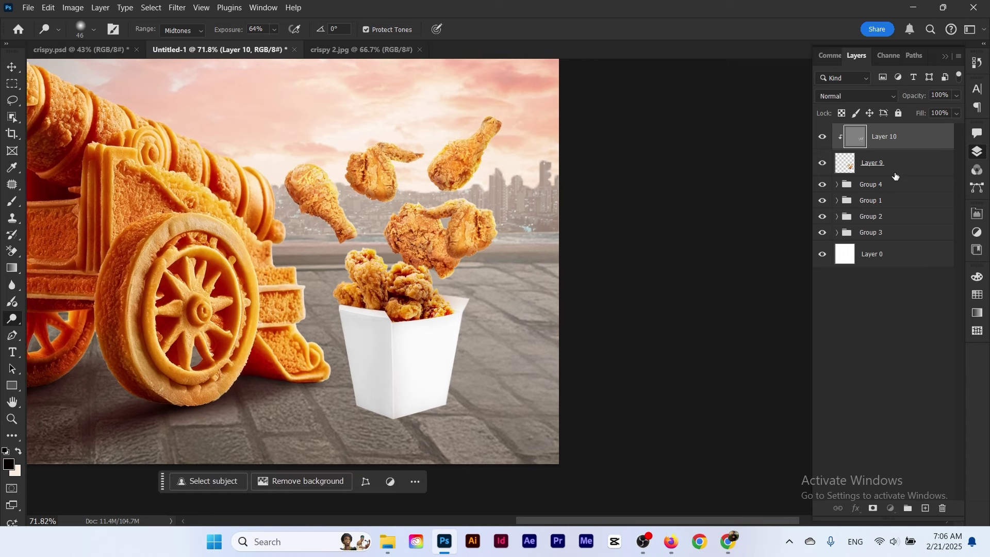
click(893, 509)
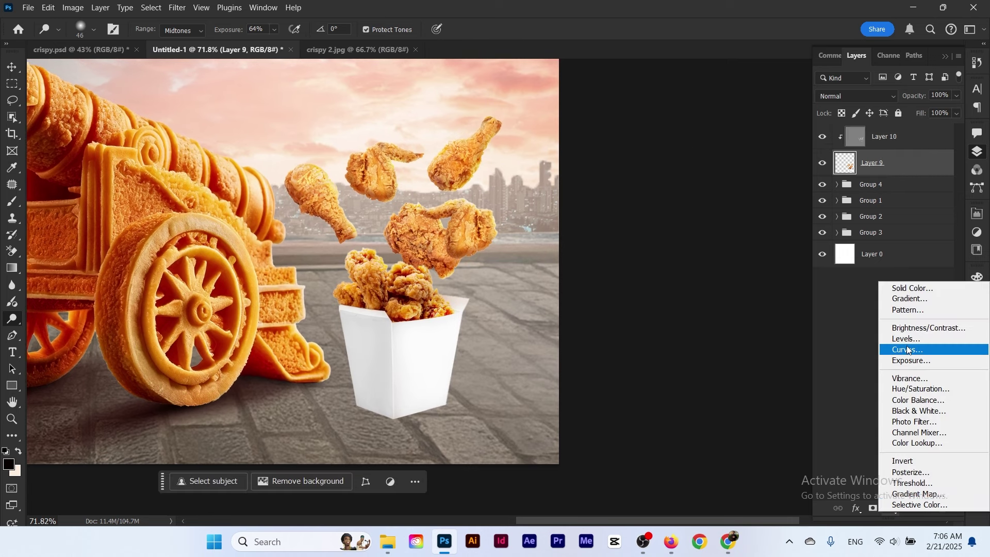
click(914, 391)
drag(440, 222, 407, 315)
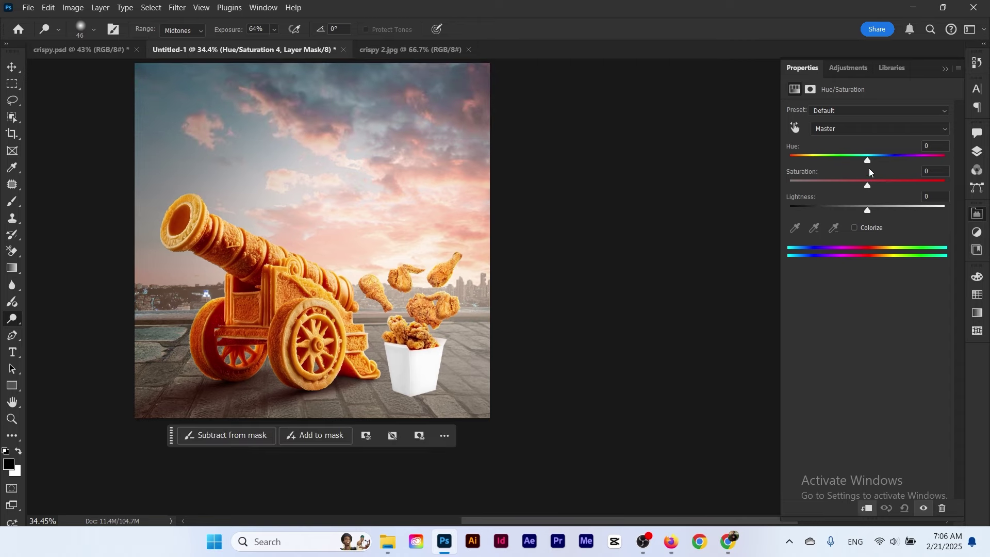
drag(870, 160, 862, 159)
click(979, 153)
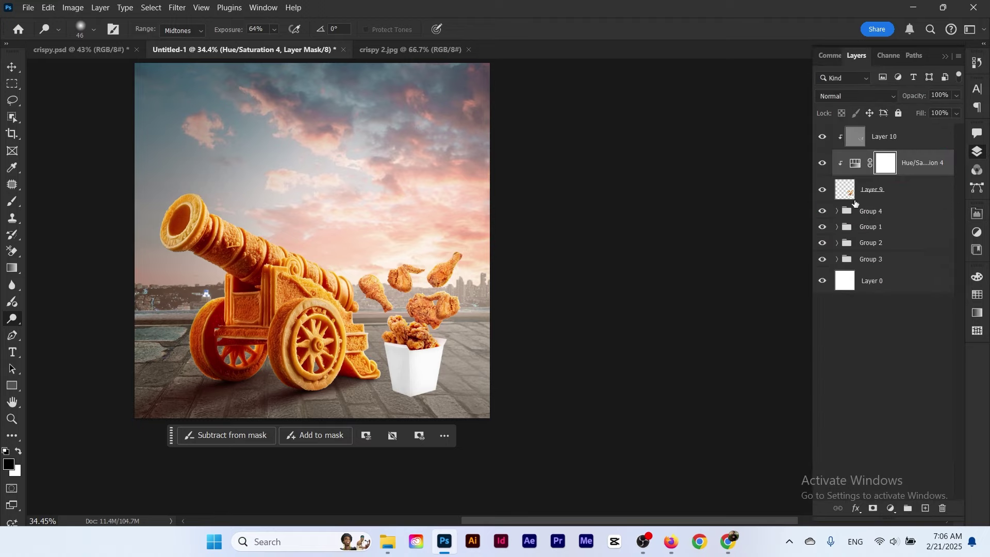
Darken the shaded parts of the flying and bucket chicken on the gray Overlay layer with the Burn tool at 36 px and 23% exposure
click(864, 141)
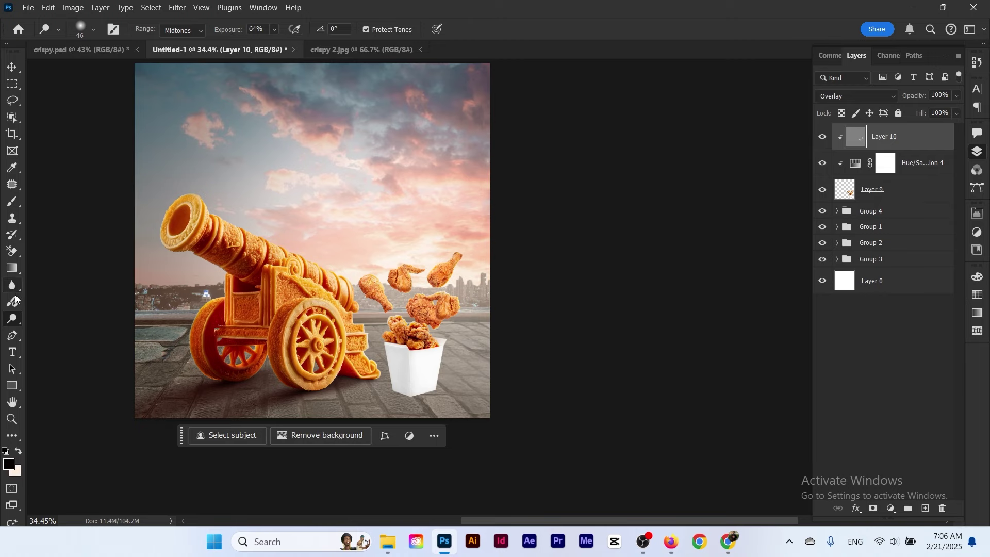
right_click(12, 319)
click(73, 333)
scroll(414, 292, up, 8)
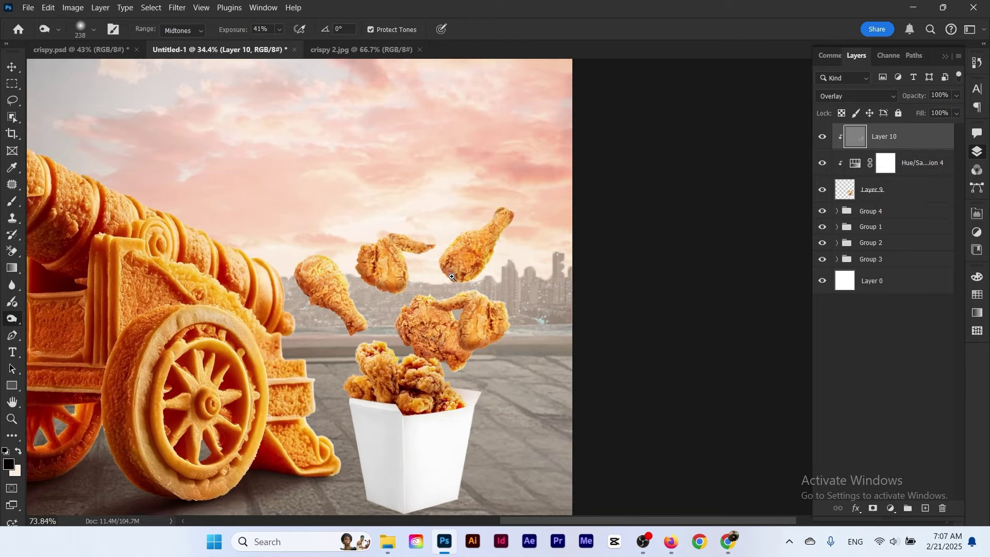
alt+right_click(606, 135)
drag(605, 135, 546, 139)
mouse_move(632, 107)
mouse_down()
mouse_move(598, 166)
mouse_move(499, 254)
mouse_up()
mouse_move(304, 209)
mouse_down()
mouse_move(359, 260)
mouse_move(361, 276)
mouse_move(313, 252)
mouse_up()
mouse_move(314, 196)
mouse_down()
mouse_move(294, 274)
mouse_move(372, 292)
mouse_up()
scroll(155, 268, up, 1)
drag(100, 256, 113, 257)
drag(105, 264, 157, 303)
mouse_move(420, 431)
mouse_down()
mouse_move(383, 356)
mouse_move(386, 330)
mouse_up()
drag(422, 279, 516, 377)
drag(355, 320, 352, 292)
drag(410, 277, 403, 277)
mouse_move(599, 240)
mouse_down()
mouse_move(595, 283)
mouse_move(524, 331)
mouse_up()
drag(523, 284, 527, 254)
mouse_move(470, 281)
mouse_down()
mouse_move(438, 280)
mouse_move(459, 281)
mouse_up()
drag(375, 435, 375, 403)
drag(427, 170, 378, 170)
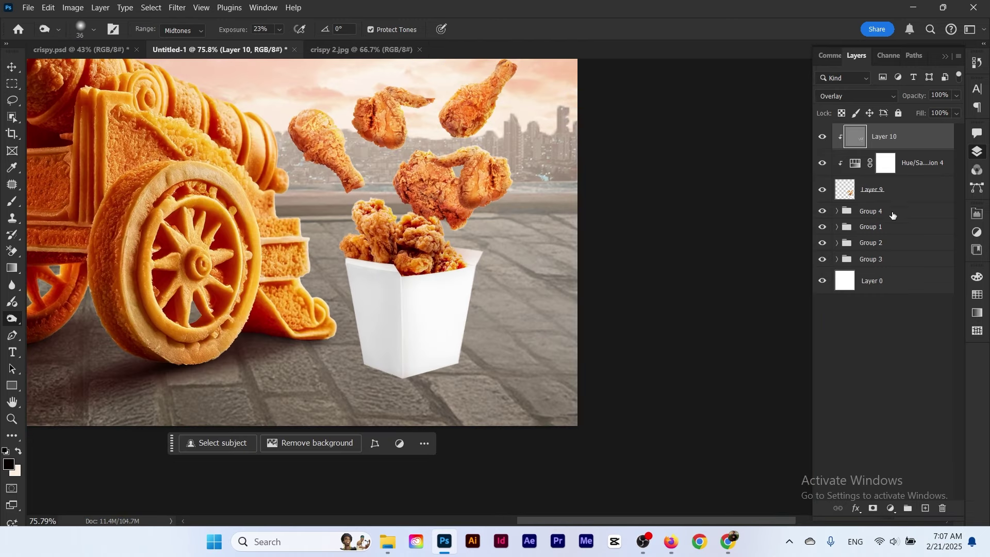
Add a new layer above the gray Overlay layer and clip it to the chicken layer
click(893, 215)
click(910, 147)
click(928, 509)
alt+click(850, 146)
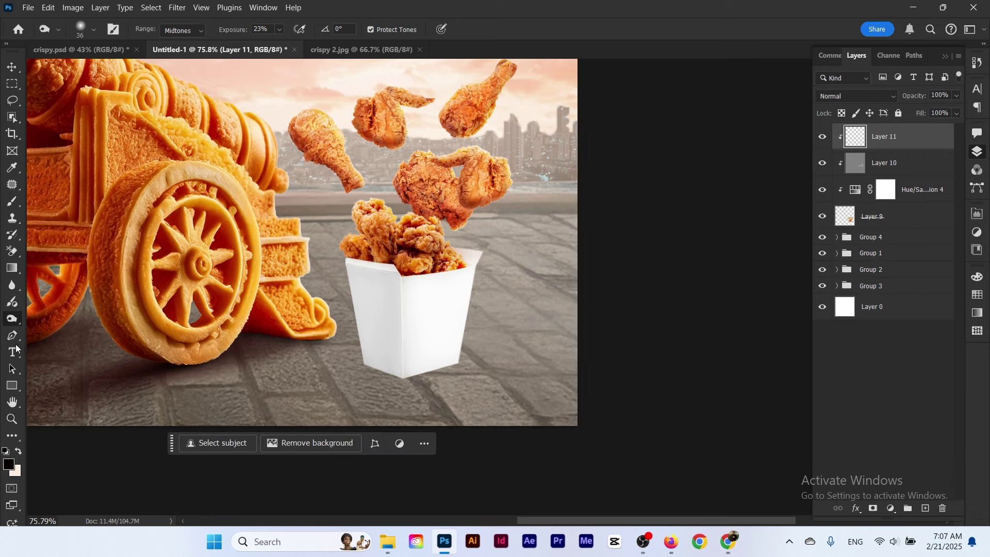
Paint soft black shading on the bucket's left side with a large soft round brush at 19% flow, and set the layer opacity to 85%
click(11, 202)
right_click(419, 340)
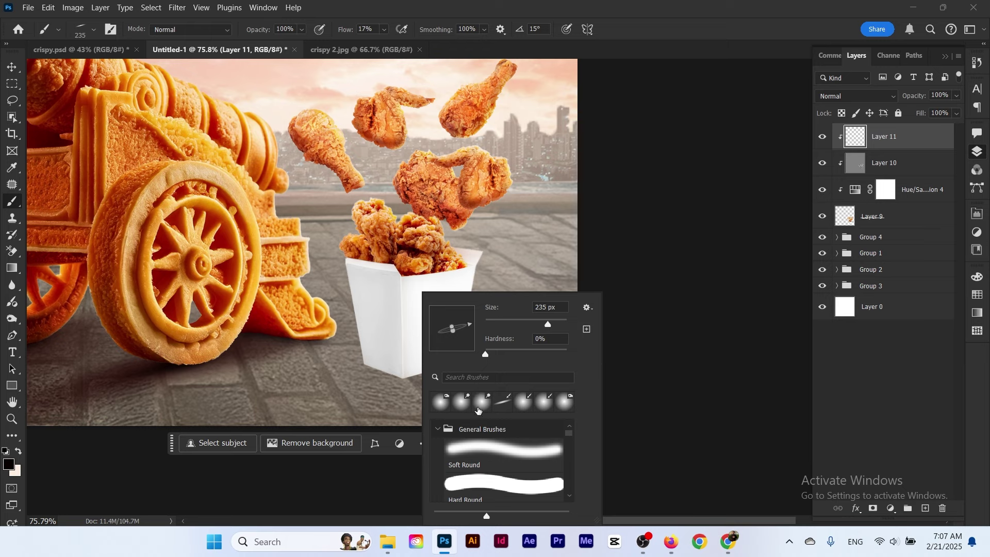
click(526, 406)
mouse_move(309, 288)
mouse_down()
mouse_move(331, 296)
mouse_move(310, 363)
mouse_move(316, 381)
mouse_move(267, 380)
mouse_move(363, 427)
mouse_up()
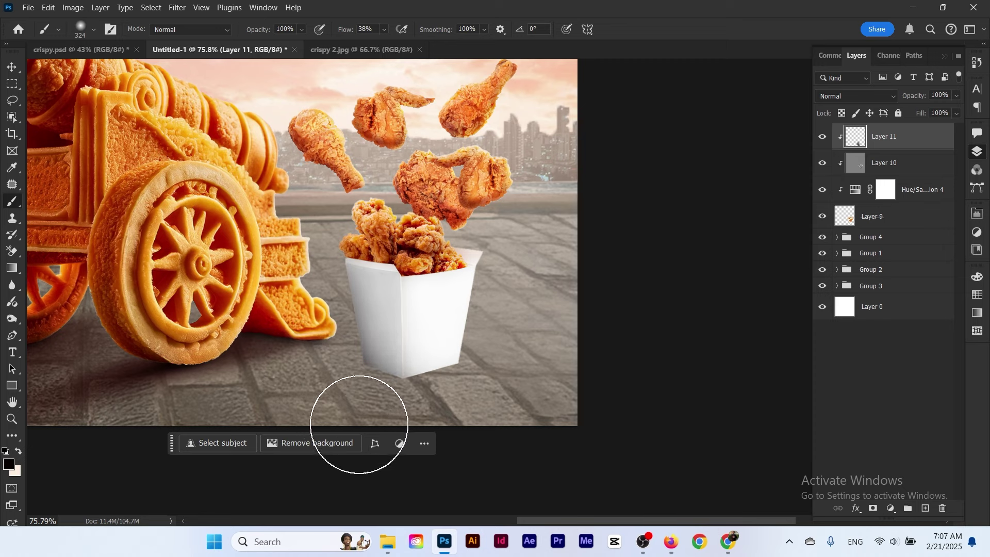
drag(341, 32, 331, 33)
right_click(359, 367)
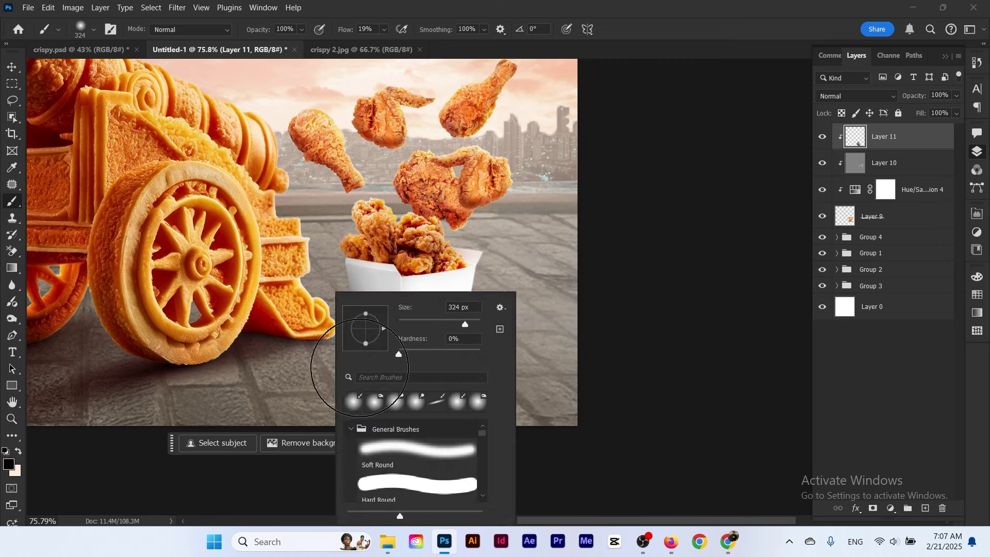
mouse_move(312, 338)
mouse_down()
mouse_move(340, 337)
mouse_move(374, 371)
mouse_move(369, 311)
mouse_move(336, 328)
mouse_up()
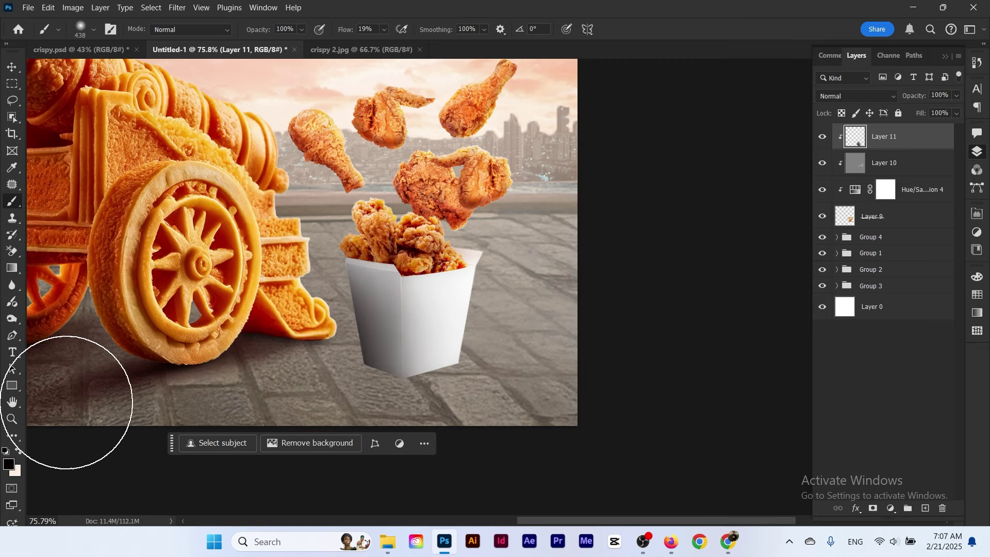
mouse_move(273, 294)
mouse_down()
mouse_move(253, 293)
mouse_move(296, 287)
mouse_up()
drag(350, 310, 198, 191)
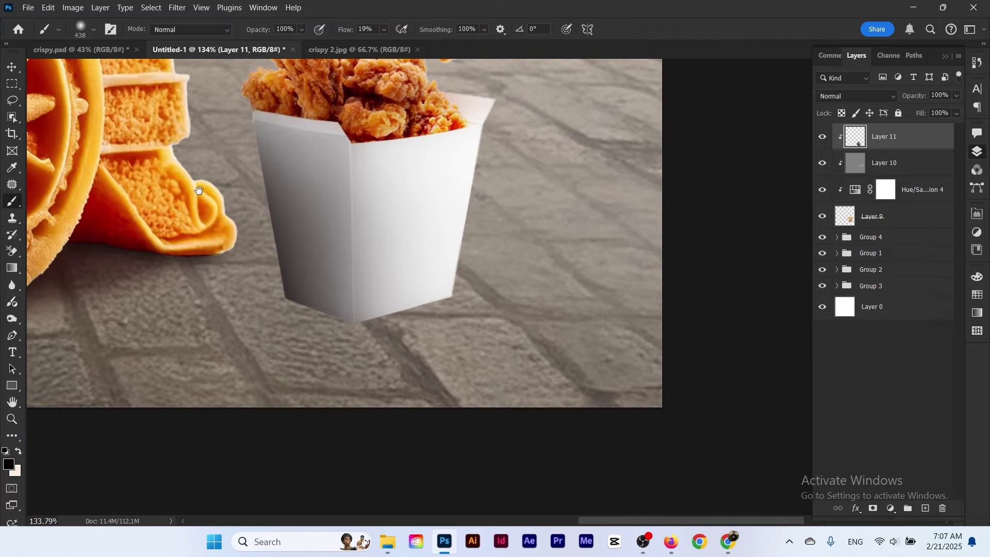
drag(270, 226, 260, 271)
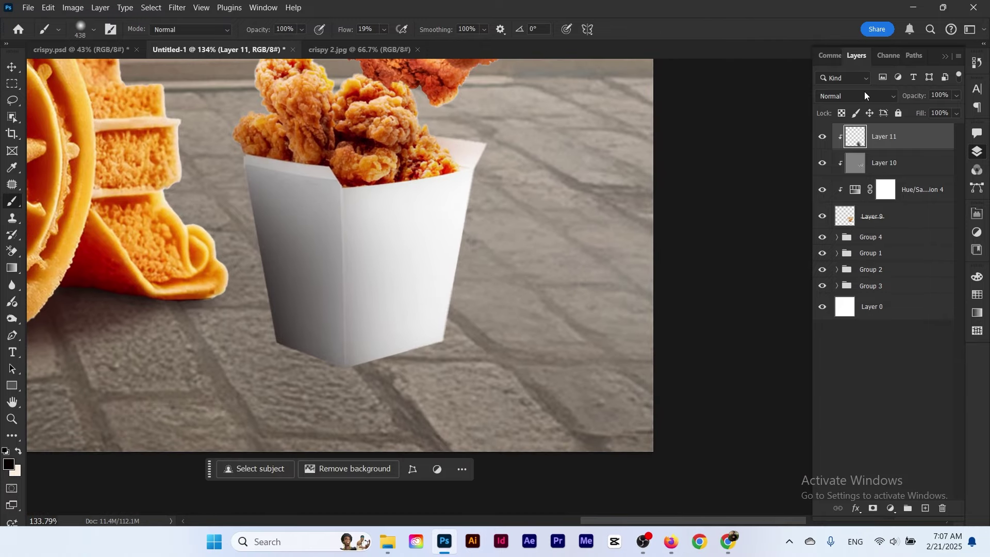
drag(913, 98, 907, 99)
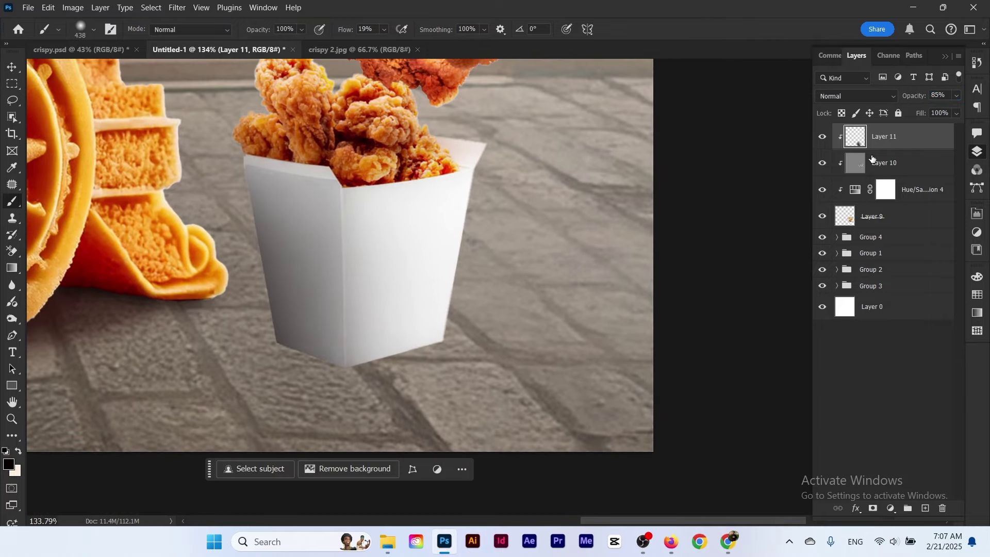
Add a new layer below the chicken layer and select a slanted shadow shape from the bucket's base to the canvas edge with the Pen tool
click(883, 235)
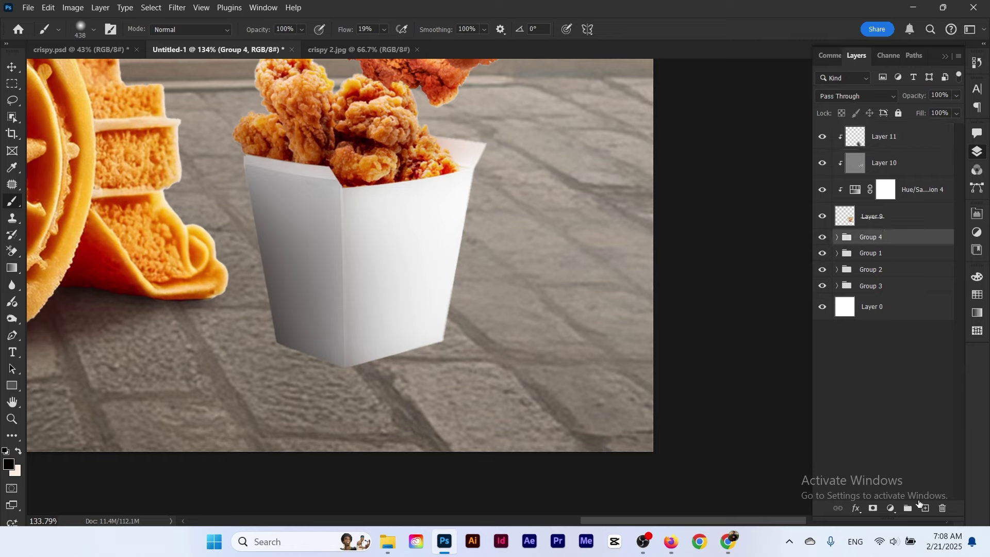
click(927, 510)
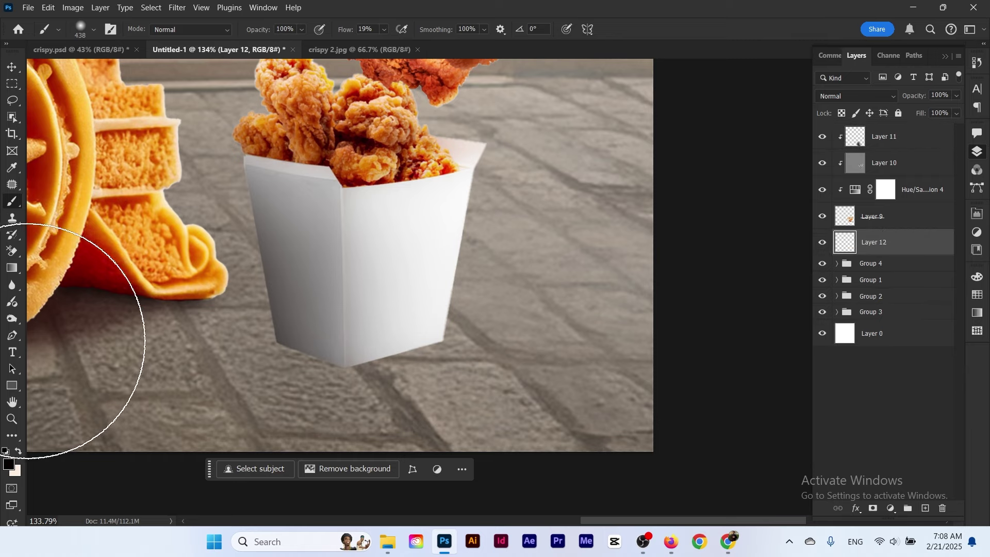
key(p)
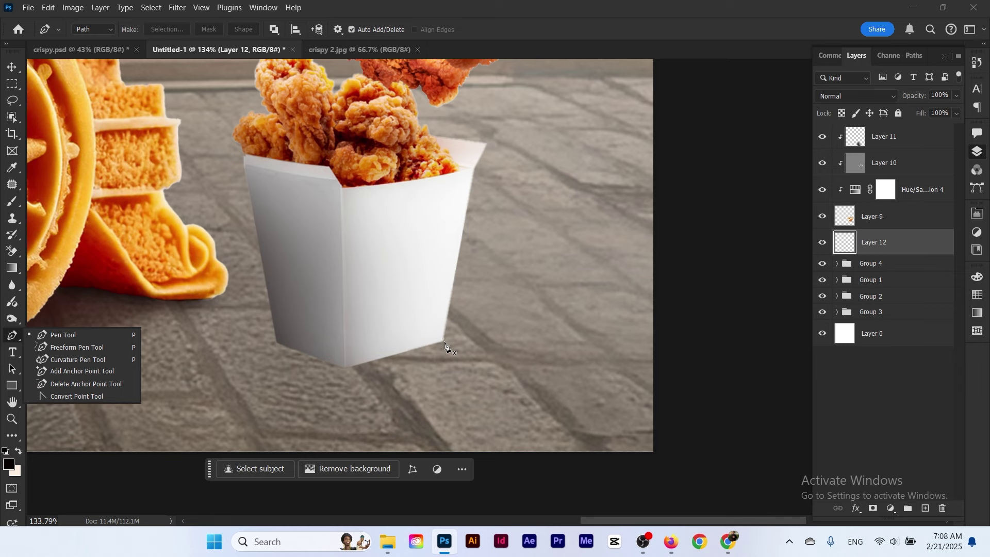
click(444, 342)
drag(381, 335, 314, 293)
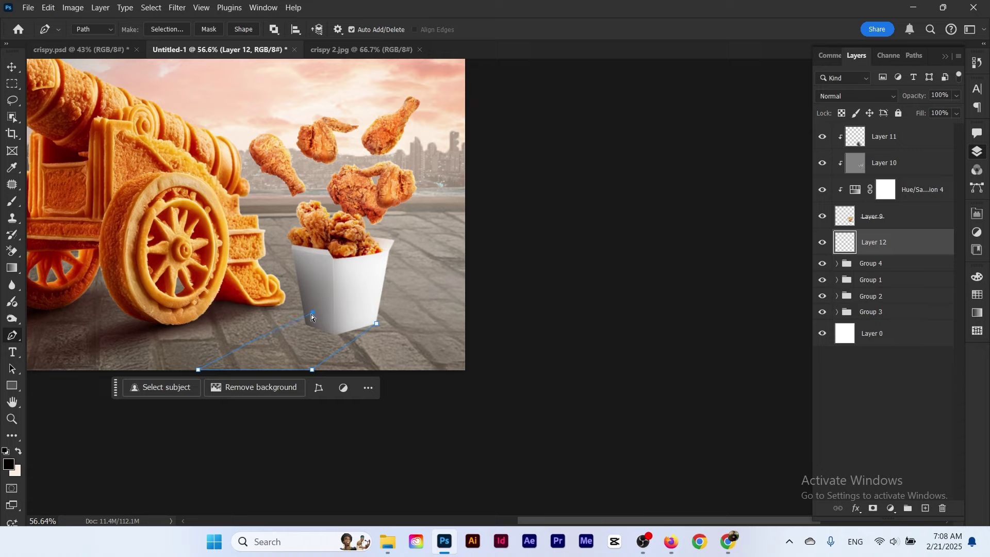
key(ctrl+Return)
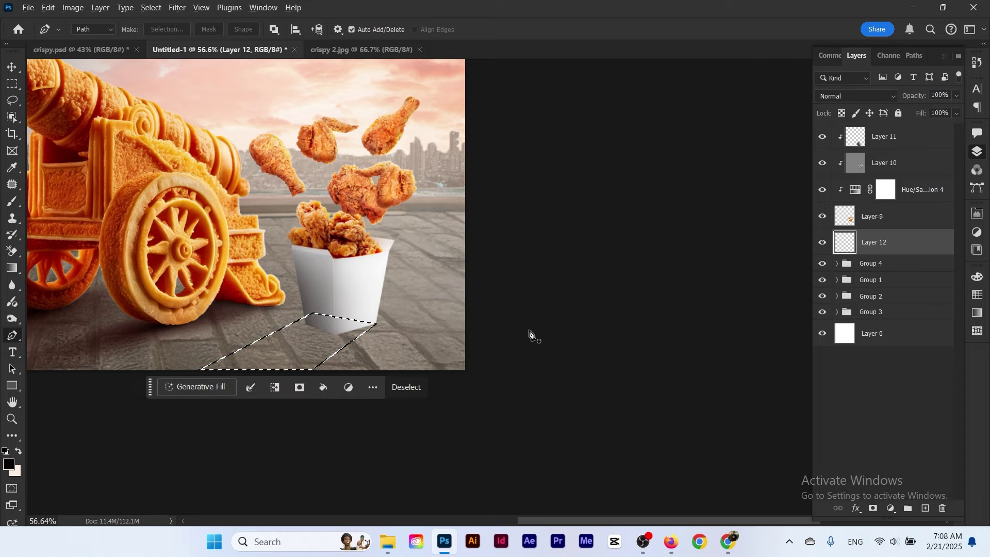
Try filling the shadow selection with black, and with a dark red sampled from beside the cannon
key(alt+BackSpace)
key(ctrl+z)
key(b)
alt+click(237, 296)
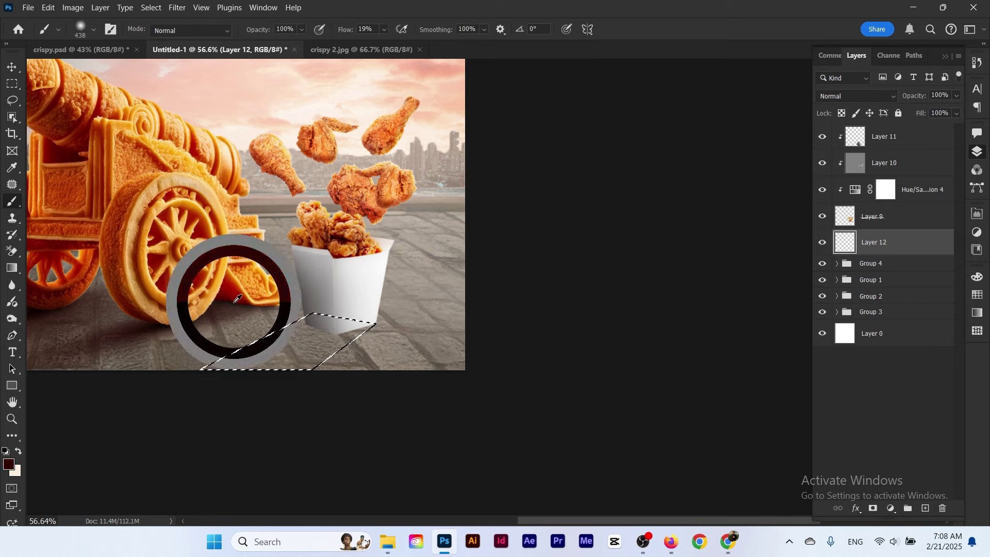
key(alt+BackSpace)
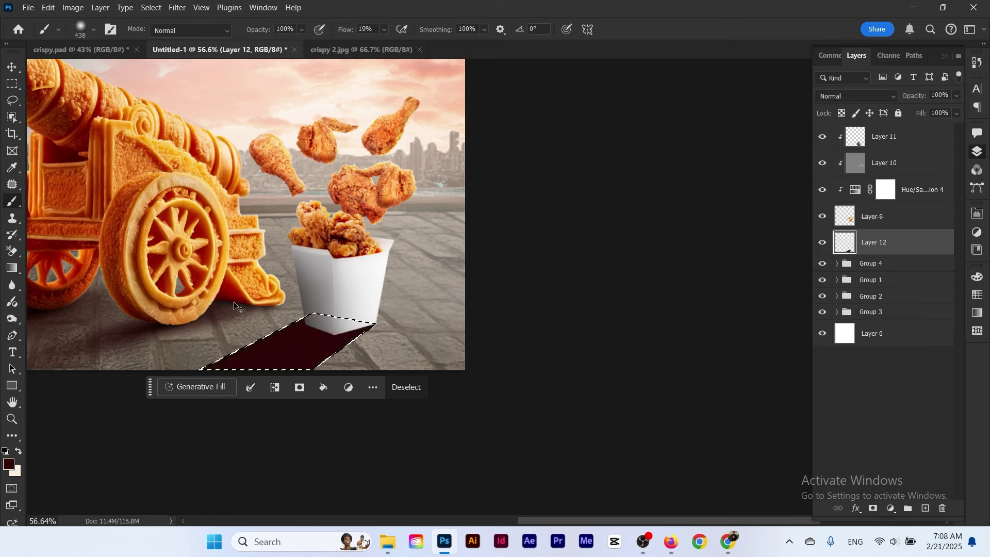
key(ctrl+d)
key(ctrl+z)
Set the foreground color to #190302, replace the shadow selection's dark red fill with it, and deselect
click(10, 465)
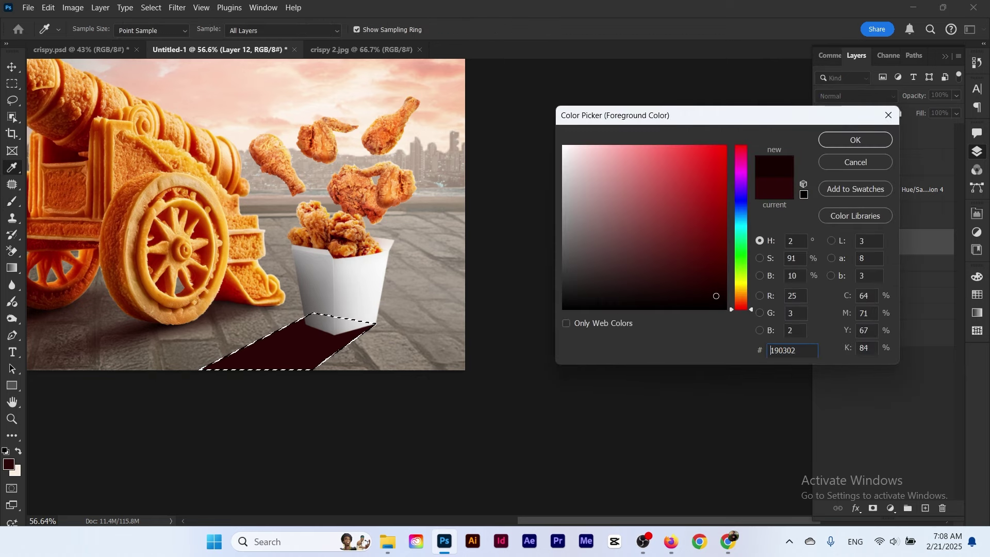
click(845, 138)
key(ctrl+z)
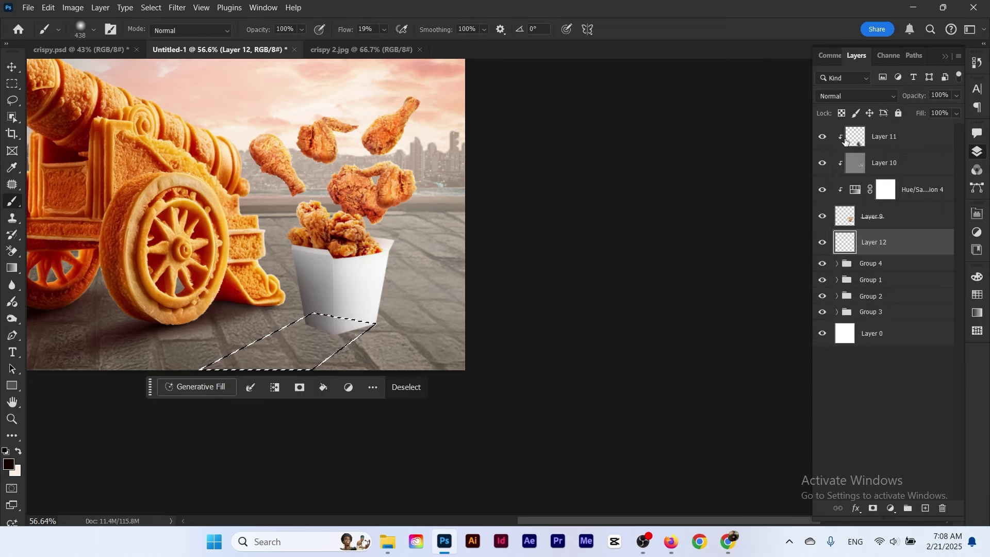
key(alt+BackSpace)
key(ctrl+d)
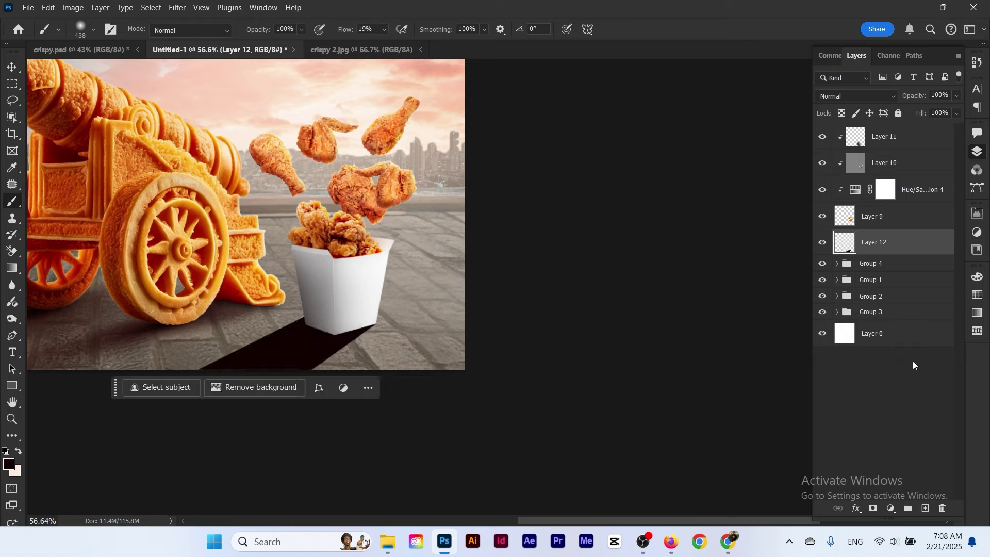
Add a layer mask to the bucket's shadow layer and apply a Gaussian Blur with an 8.0-pixel radius to the shadow
click(873, 509)
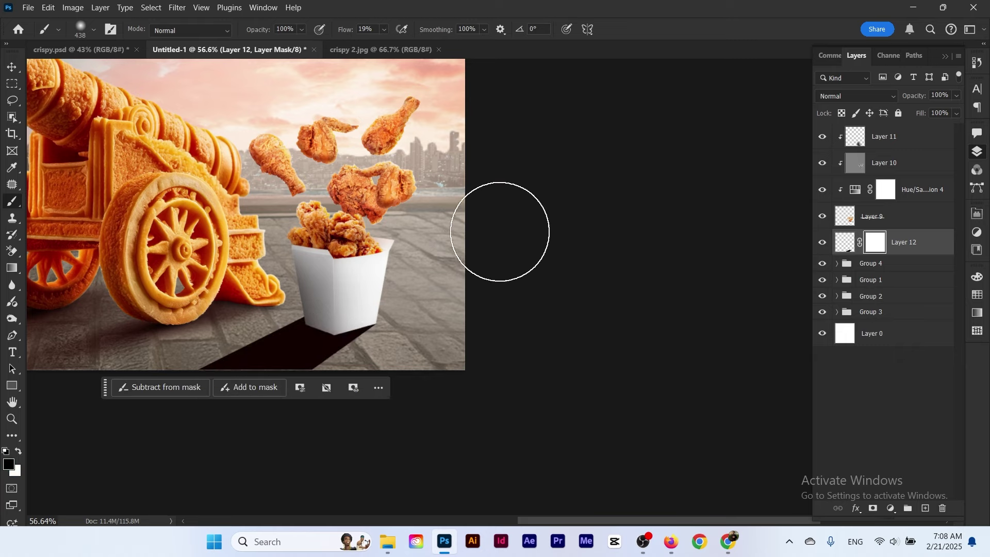
click(11, 68)
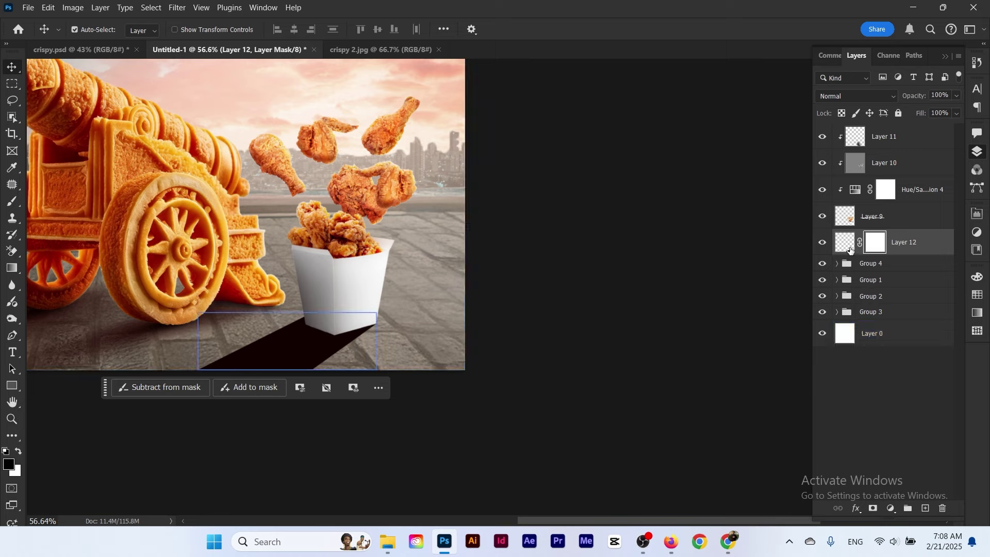
click(849, 247)
click(177, 7)
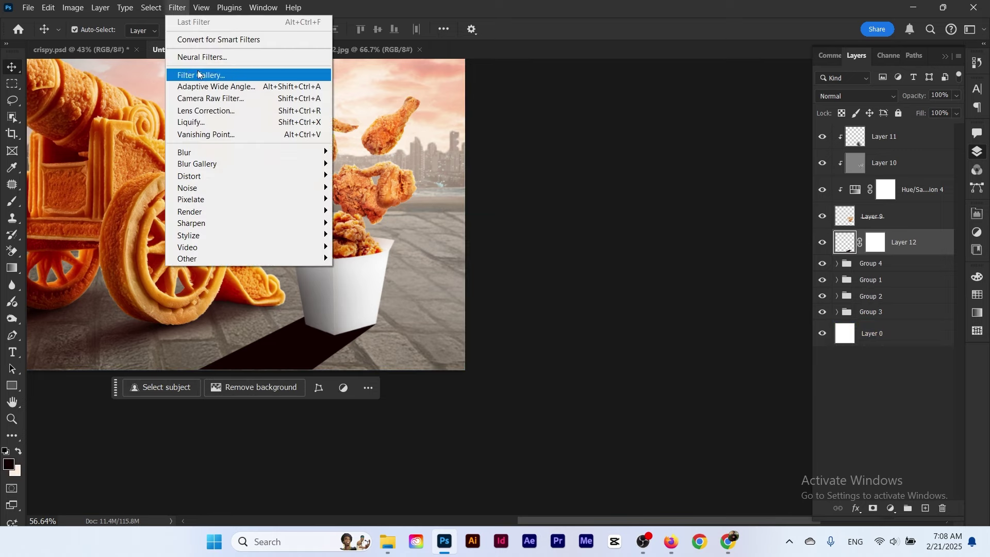
mouse_move(223, 152)
click(366, 200)
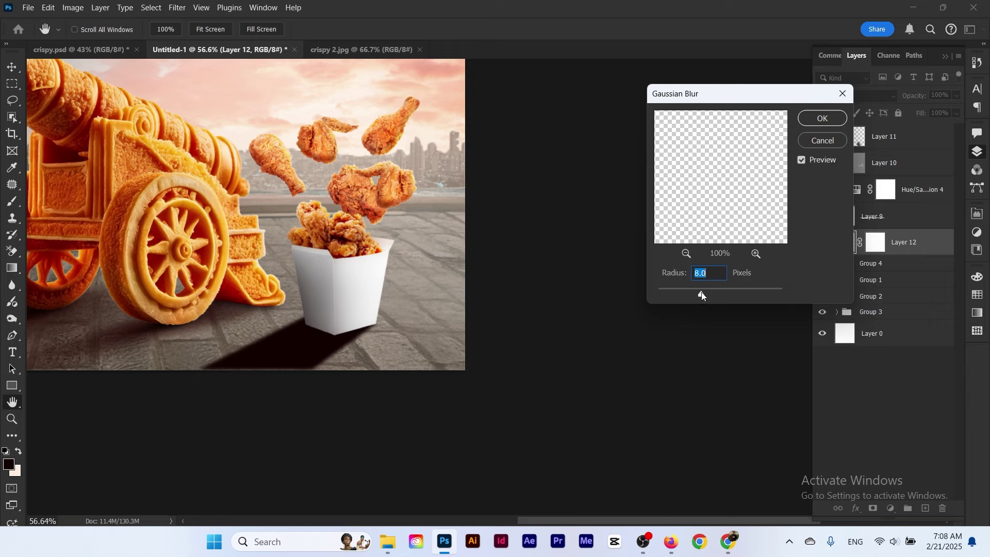
click(822, 118)
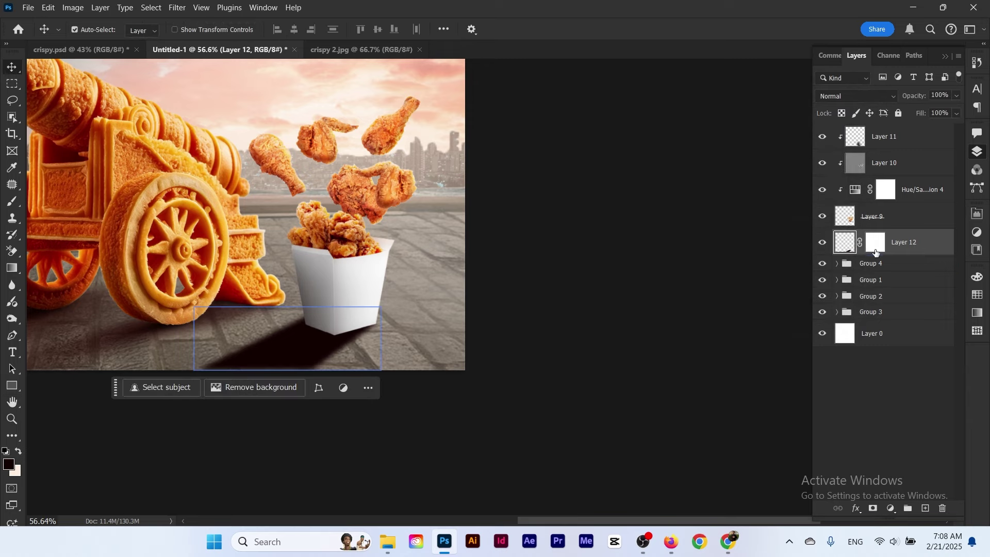
Fade the far end of the bucket's shadow by painting black on its layer mask with a large soft brush at 61% flow
click(875, 252)
click(12, 202)
drag(266, 251, 278, 191)
drag(299, 244, 318, 253)
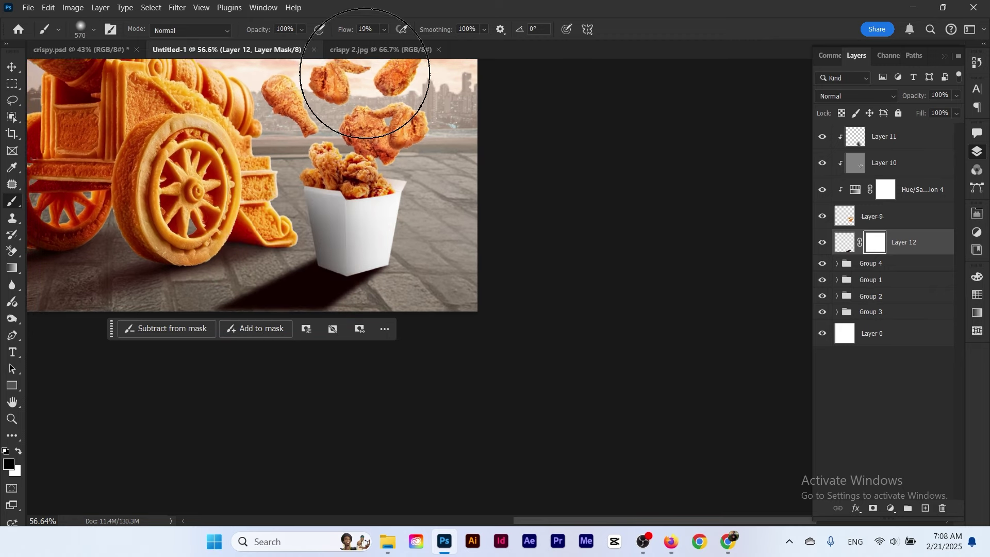
drag(356, 32, 362, 33)
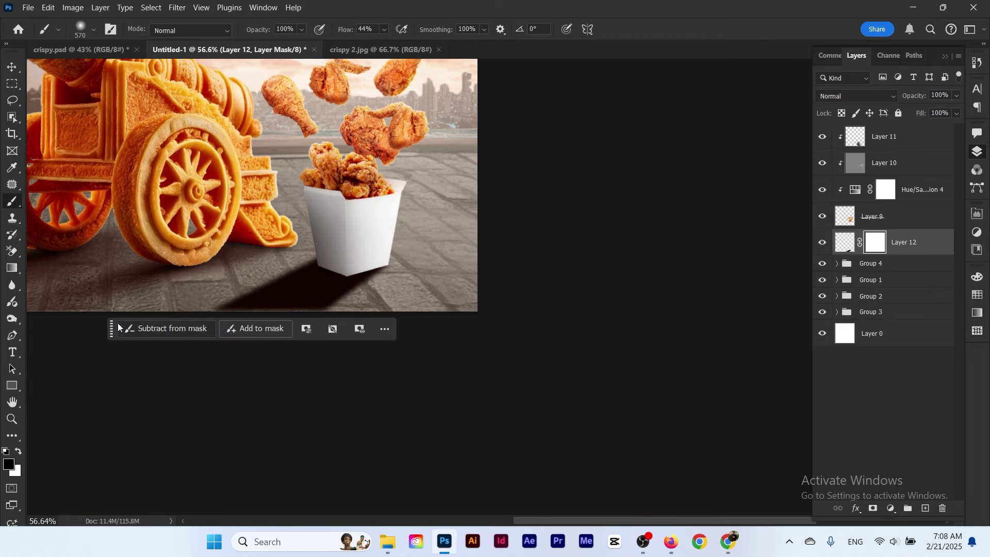
drag(111, 329, 119, 432)
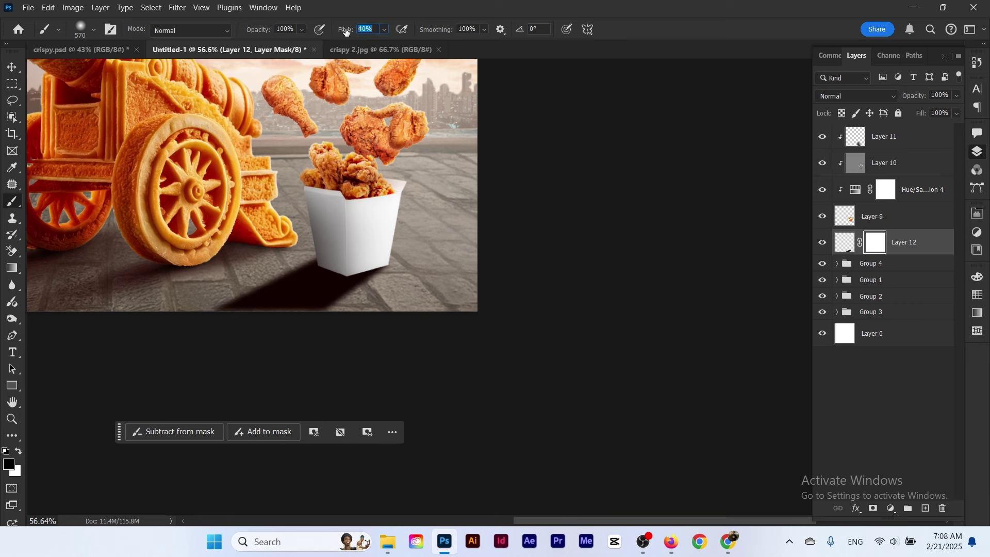
scroll(320, 287, up, 3)
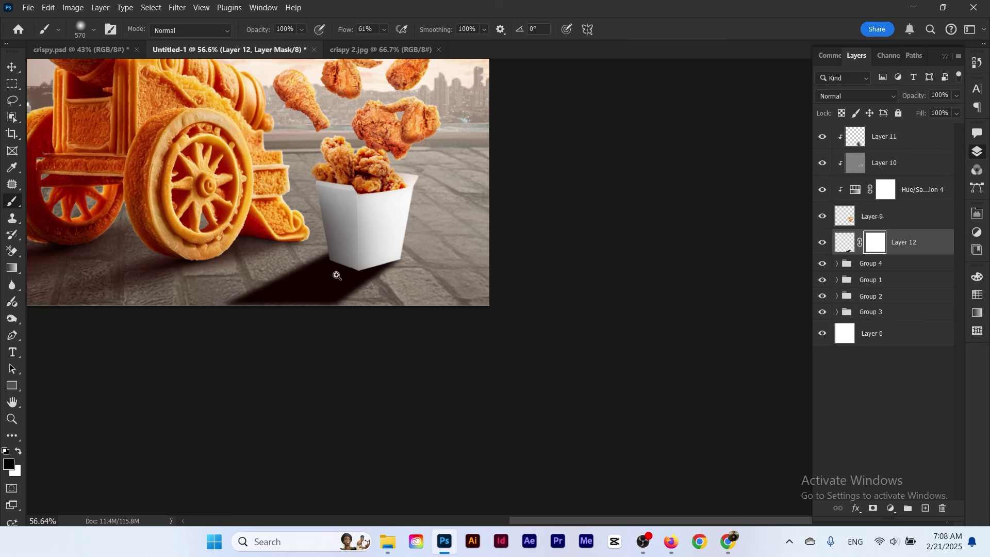
mouse_move(279, 358)
mouse_down()
mouse_move(267, 370)
mouse_move(354, 382)
mouse_move(396, 372)
mouse_move(282, 381)
mouse_up()
scroll(295, 223, down, 6)
scroll(295, 223, up, 7)
drag(400, 266, 316, 268)
Refine the shadow mask around the bucket's base with a 363 px brush, painting white to restore some of the shadow
key(x)
key(x)
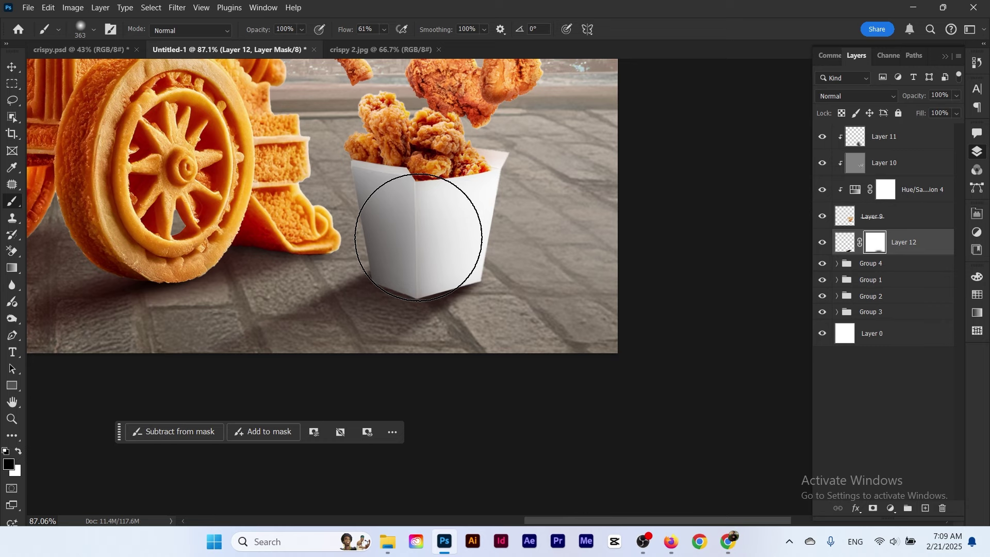
scroll(297, 259, down, 5)
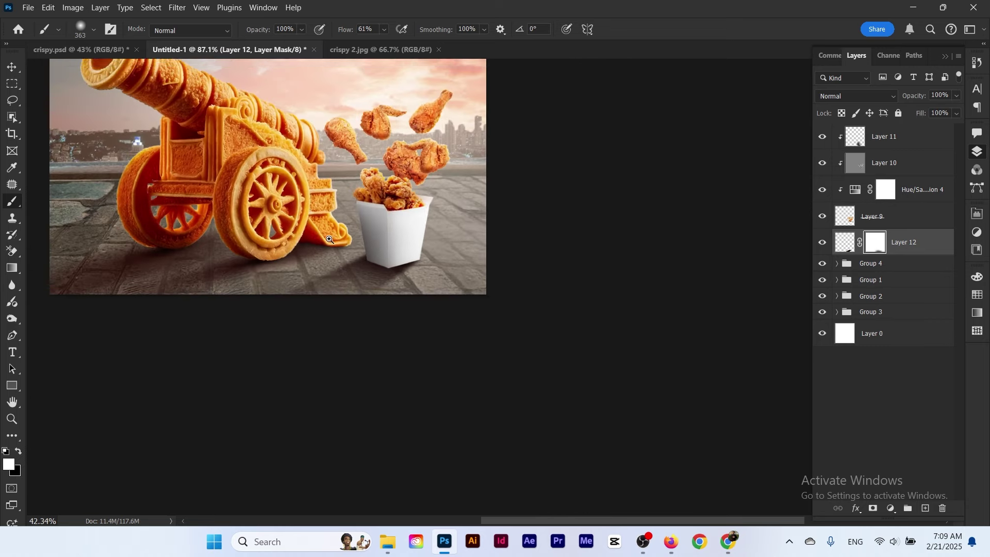
scroll(365, 235, up, 4)
drag(402, 252, 371, 252)
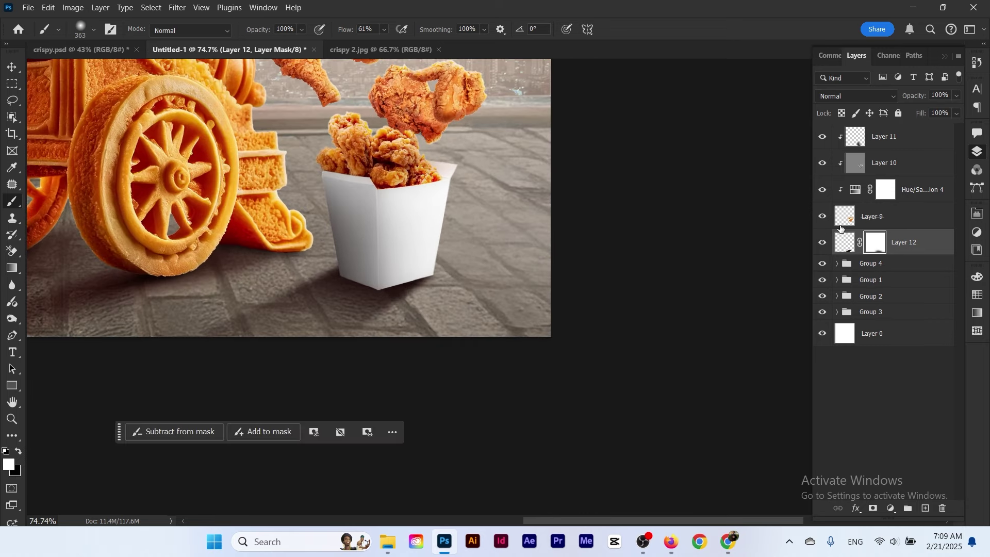
Paint soft dark shading along the bucket's lower edge on the topmost clipped layer with a 339 px brush at 61% flow
click(852, 137)
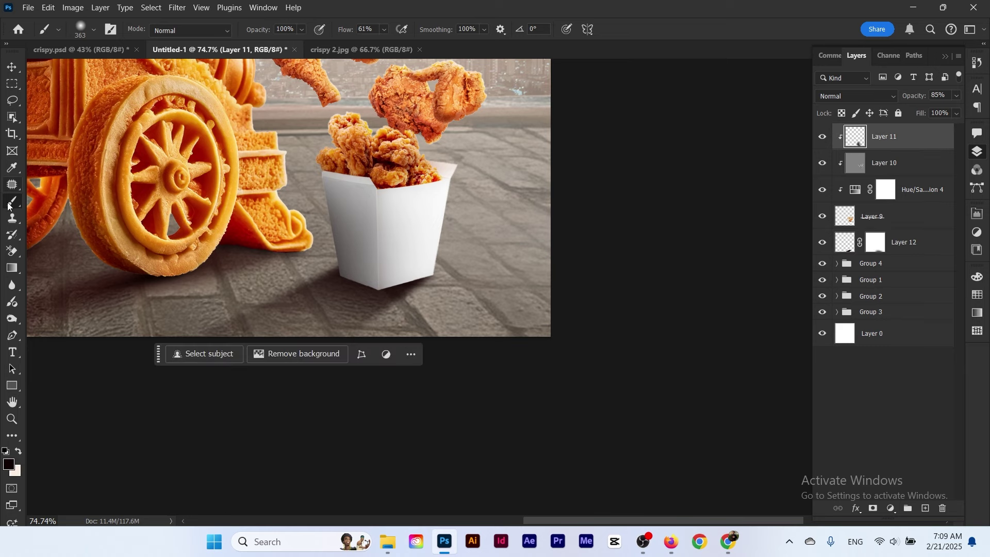
drag(425, 282, 418, 282)
click(415, 329)
click(412, 335)
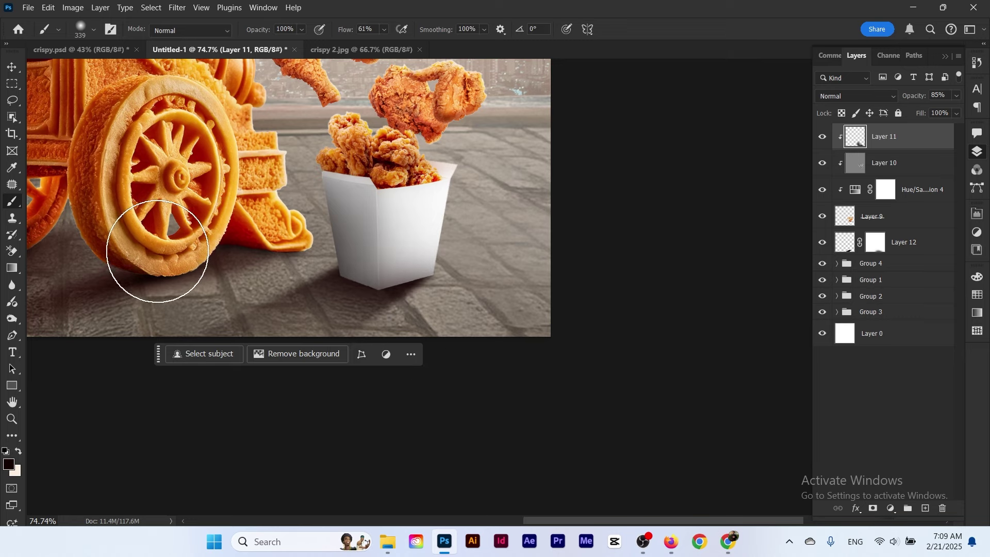
drag(333, 214, 712, 194)
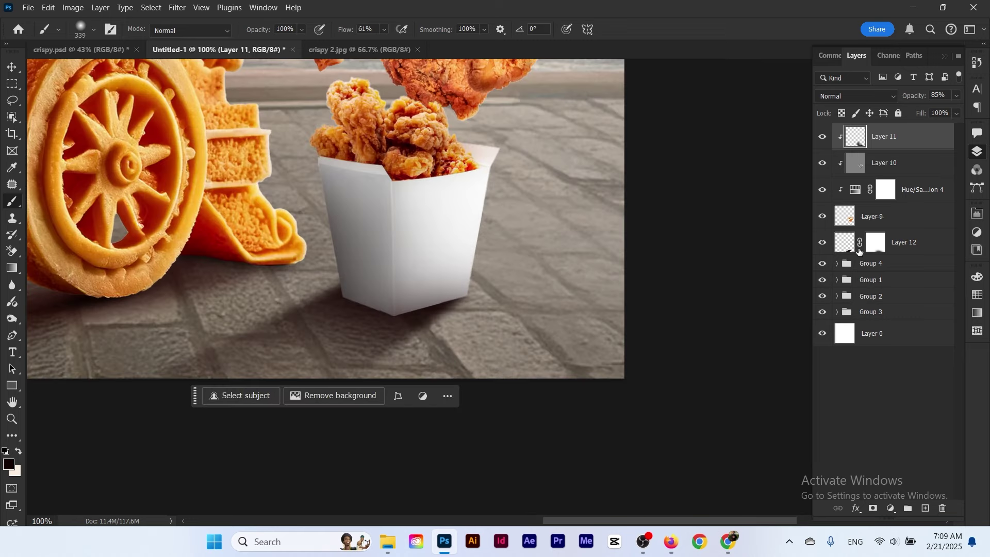
Darken the bucket's edges and faces on the gray Overlay layer with the Burn tool at 23% exposure, using sizes from 44 to 150 px
click(876, 171)
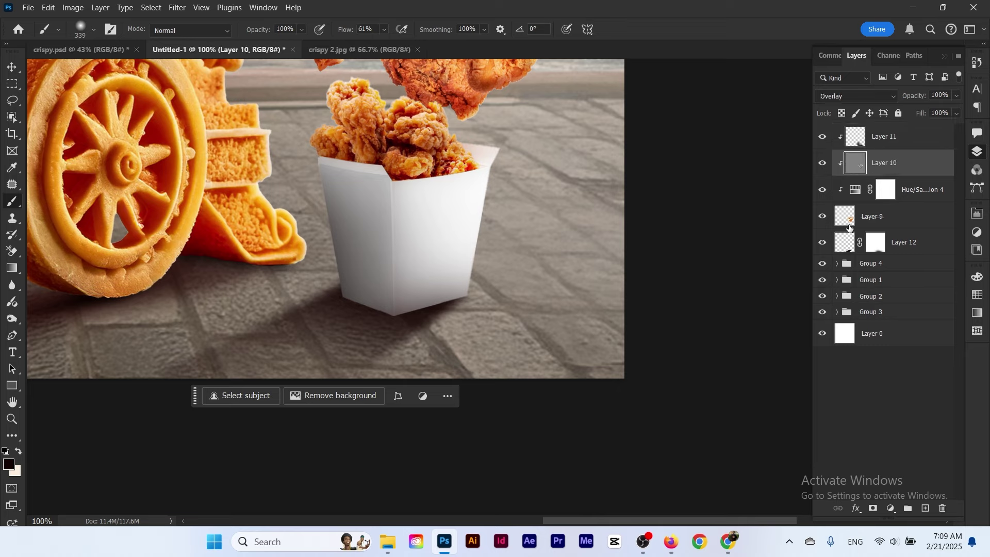
click(12, 319)
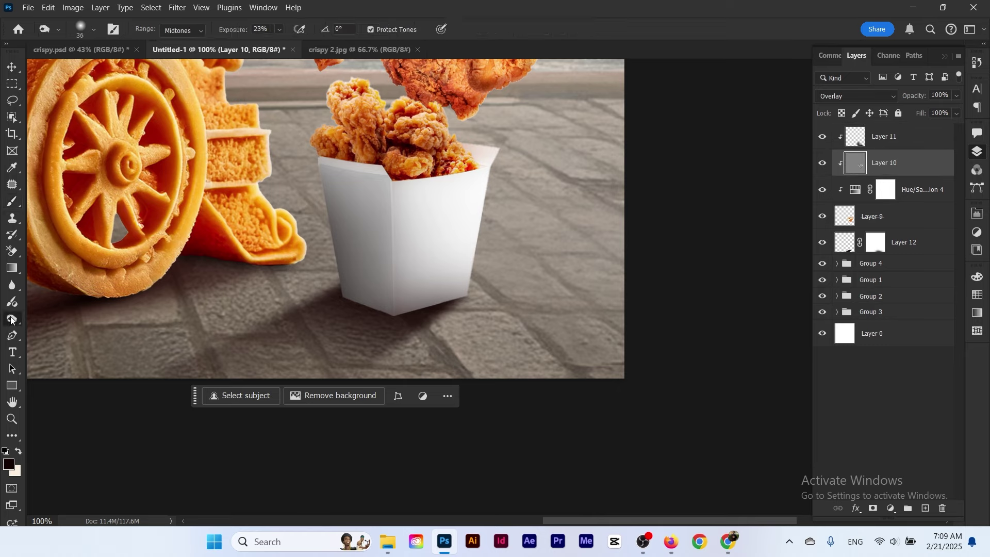
drag(401, 193, 404, 193)
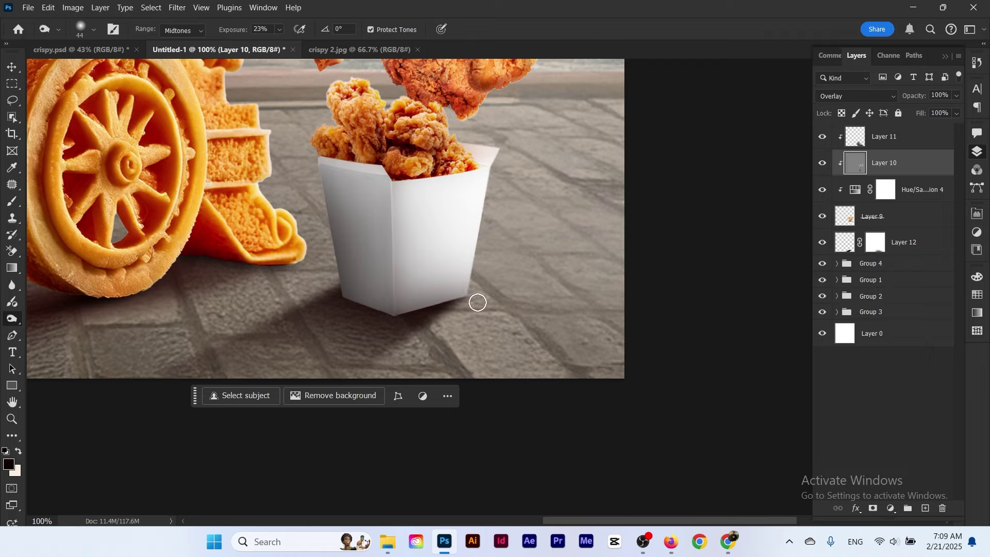
drag(436, 294, 464, 295)
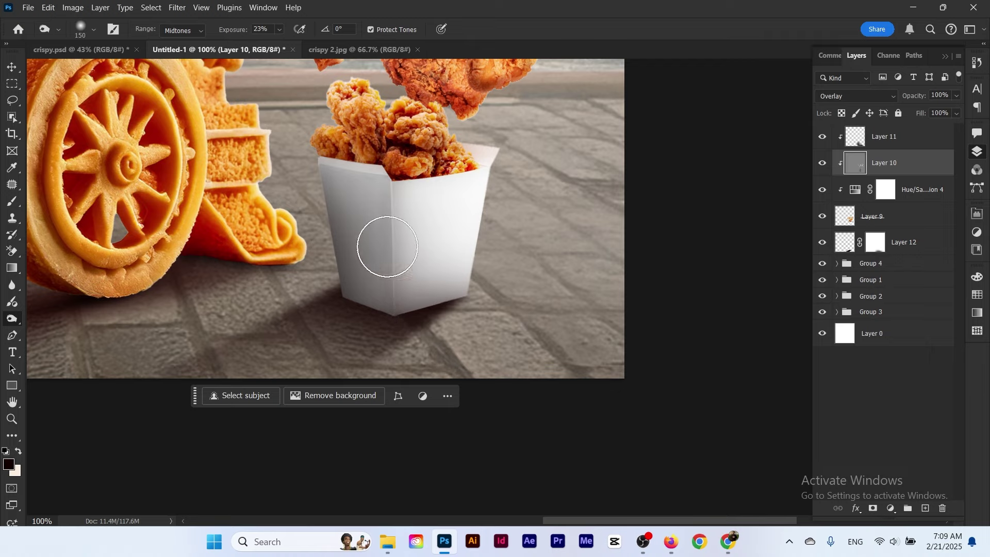
drag(406, 167, 402, 198)
drag(402, 198, 390, 122)
Group the chicken bucket layer with its clipped adjustment and shading layers and its shadow layer
click(9, 69)
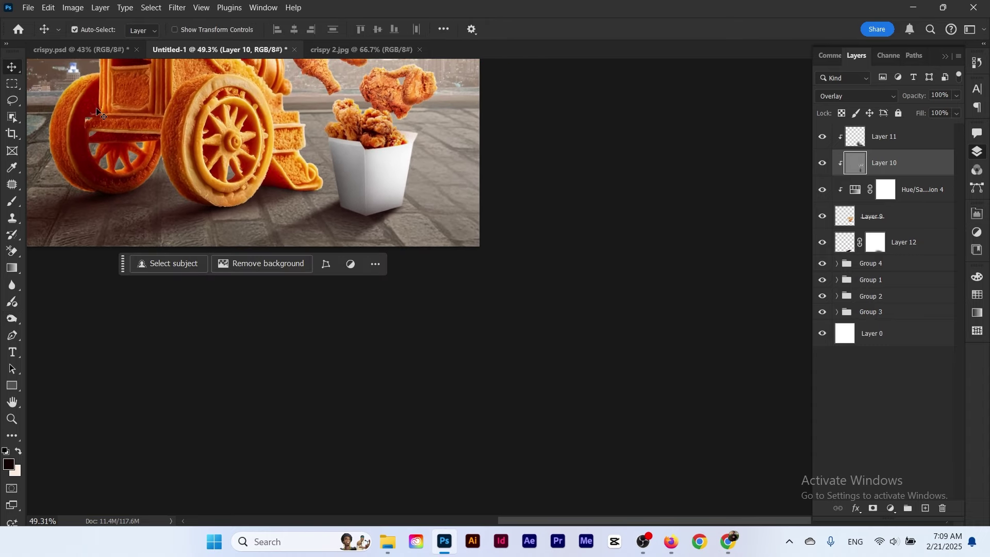
drag(269, 189, 371, 335)
drag(419, 222, 362, 222)
drag(383, 183, 410, 204)
click(885, 141)
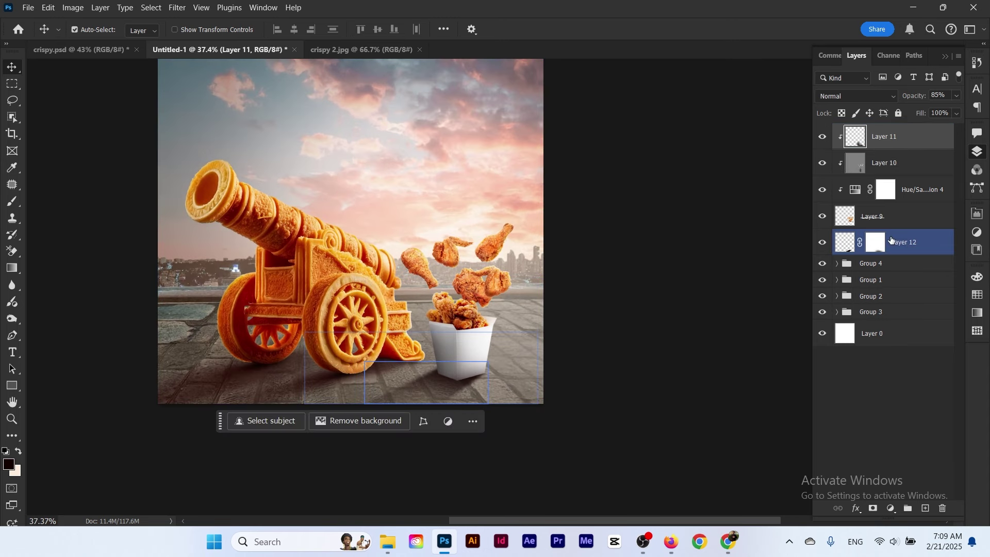
shift+click(892, 240)
key(ctrl+g)
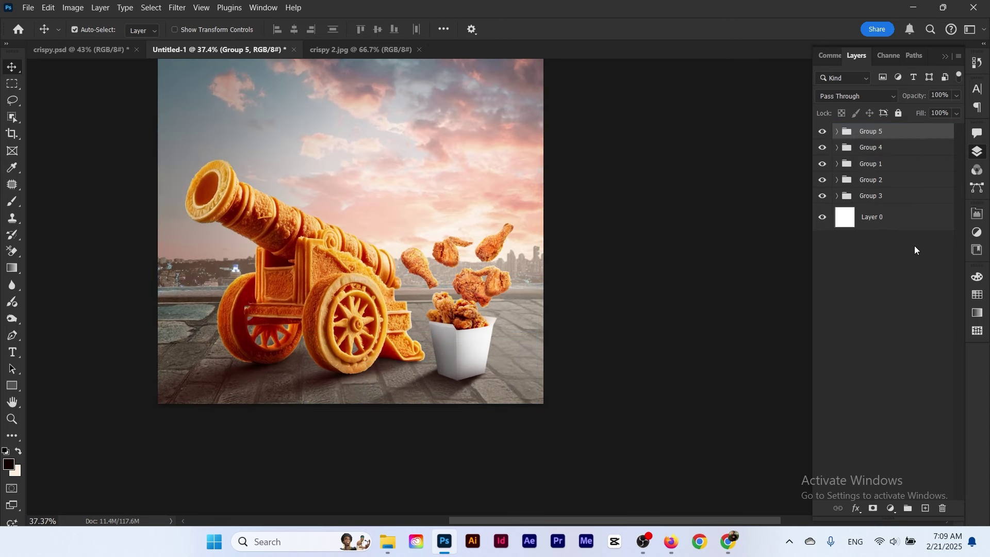
Place the Ramadan Kareem calligraphy image from Downloads, scaled to about 21%, in the sky above the flying chicken
click(388, 541)
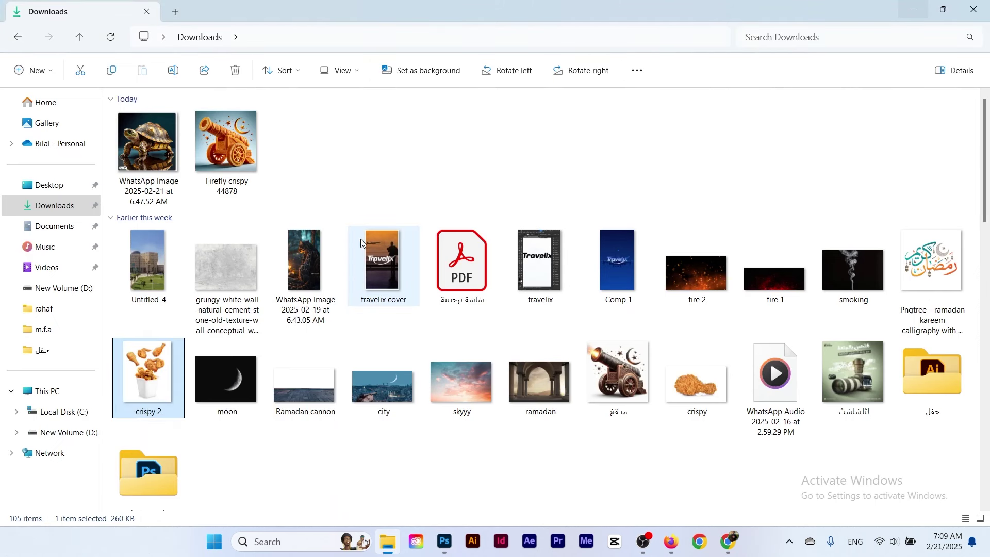
drag(904, 298, 412, 307)
drag(220, 420, 232, 323)
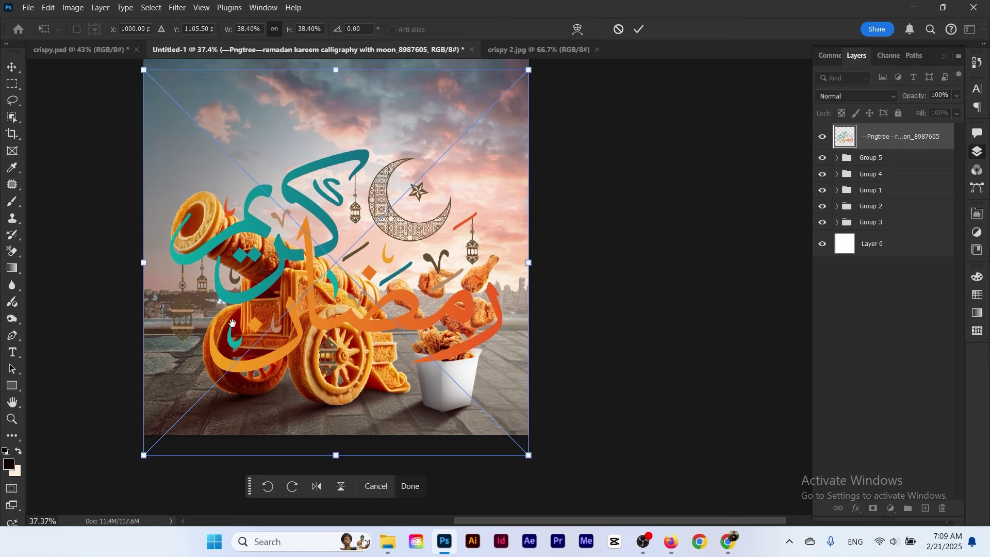
drag(143, 454, 315, 284)
drag(443, 184, 438, 172)
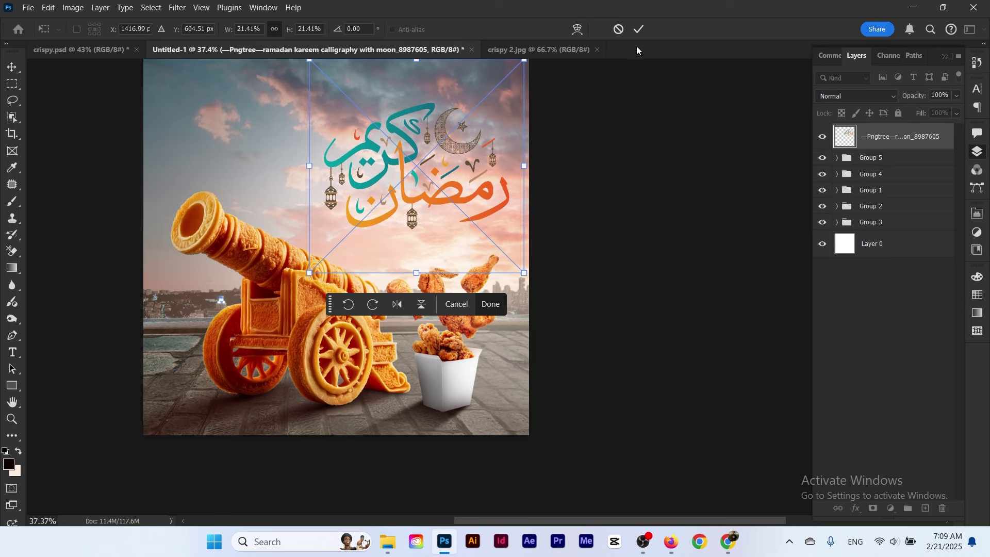
click(639, 31)
drag(510, 203, 491, 194)
drag(588, 190, 633, 153)
drag(511, 160, 505, 167)
drag(686, 114, 743, 186)
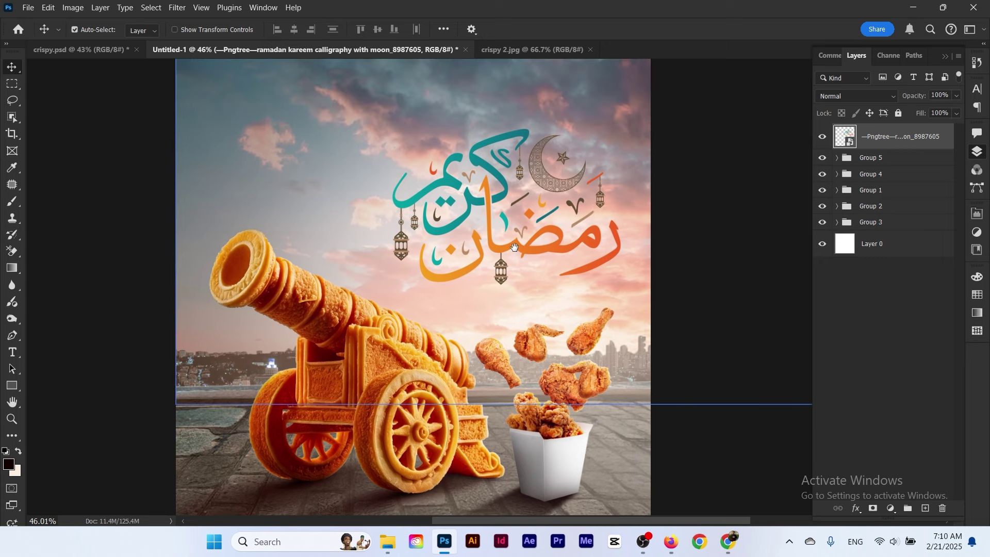
Place the moon image from Downloads into the composite and flip it horizontally
click(387, 542)
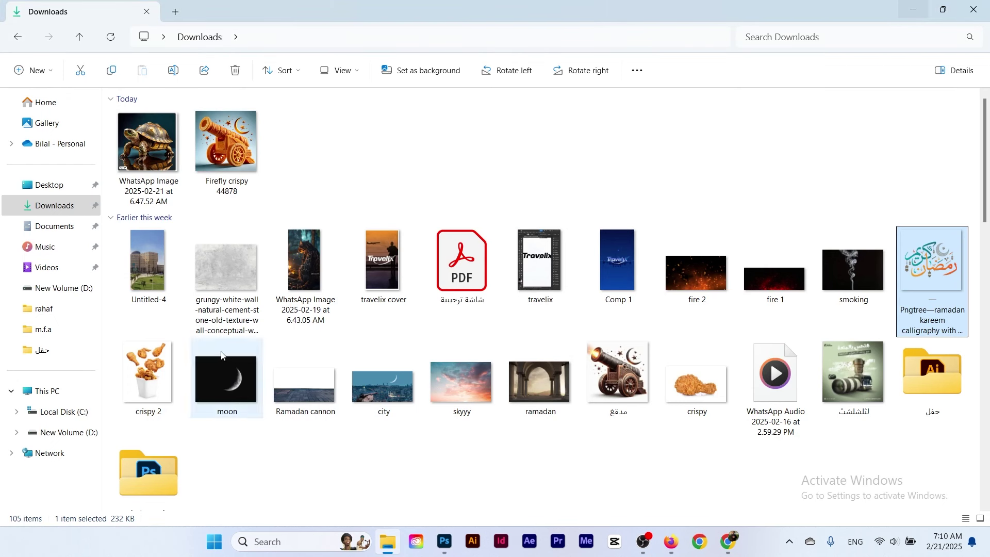
drag(219, 385, 351, 215)
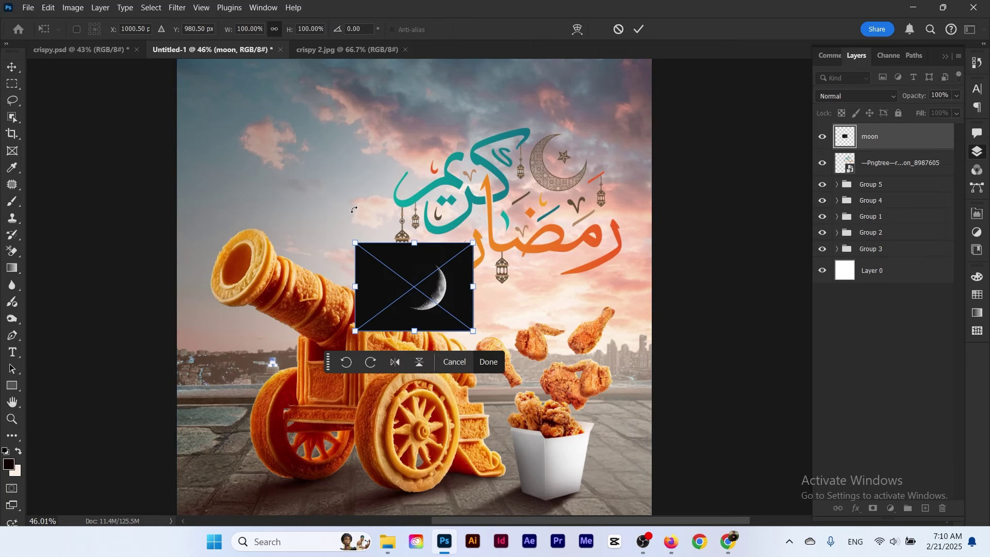
right_click(404, 277)
click(438, 257)
Enlarge the moon image to about 248%, tilt it slightly, and position it in the sky above the cannon's barrel
drag(432, 291, 352, 166)
drag(406, 183, 480, 116)
drag(390, 167, 397, 155)
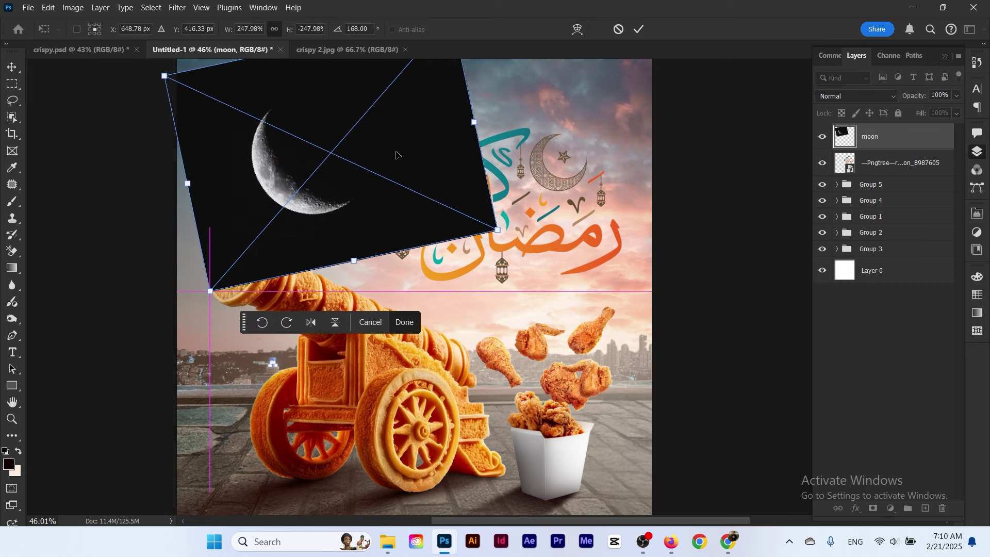
click(644, 34)
Move the moon layer beneath the calligraphy layer and set its blend mode to Screen
drag(887, 136, 883, 178)
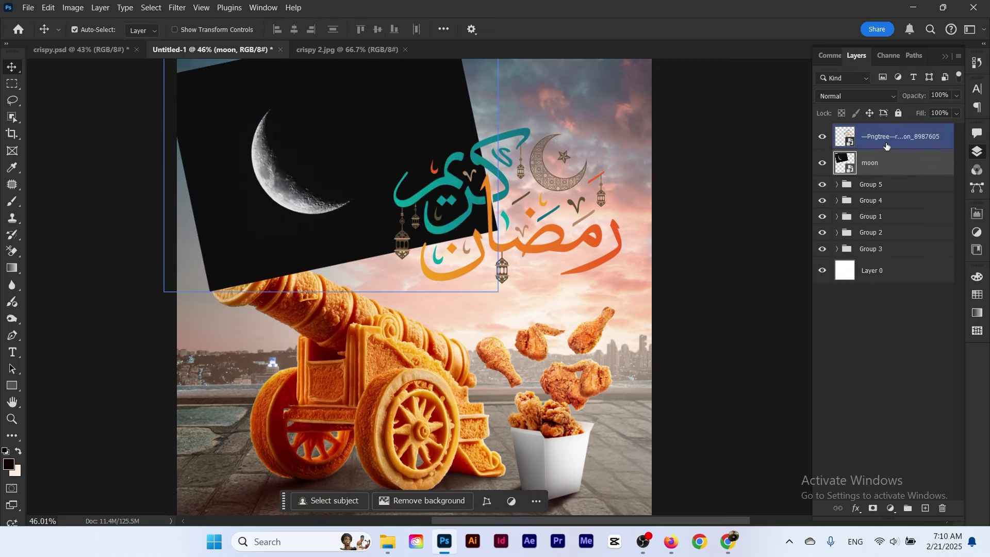
click(847, 97)
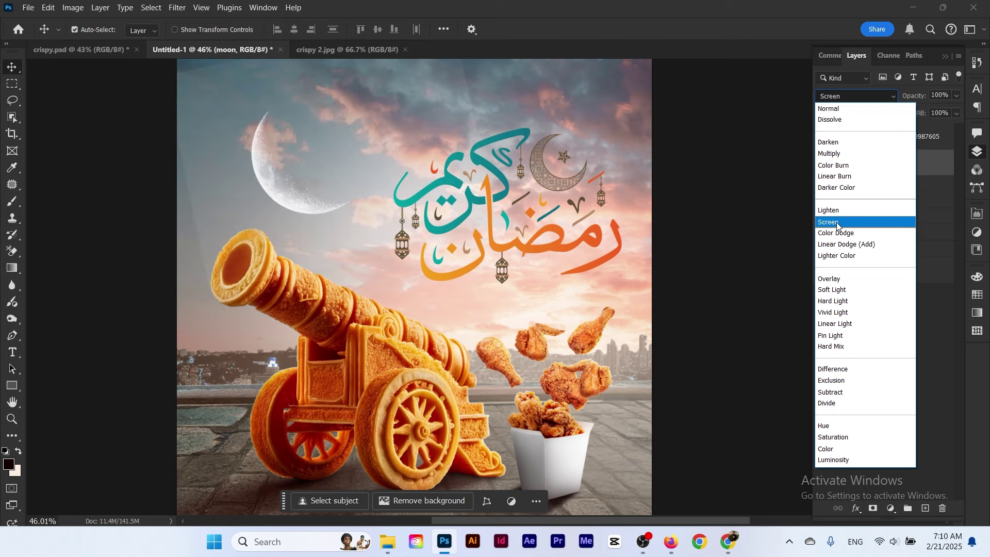
click(830, 222)
Add a layer mask to the moon and paint black with a 339 px brush to hide the image's visible edges
click(873, 508)
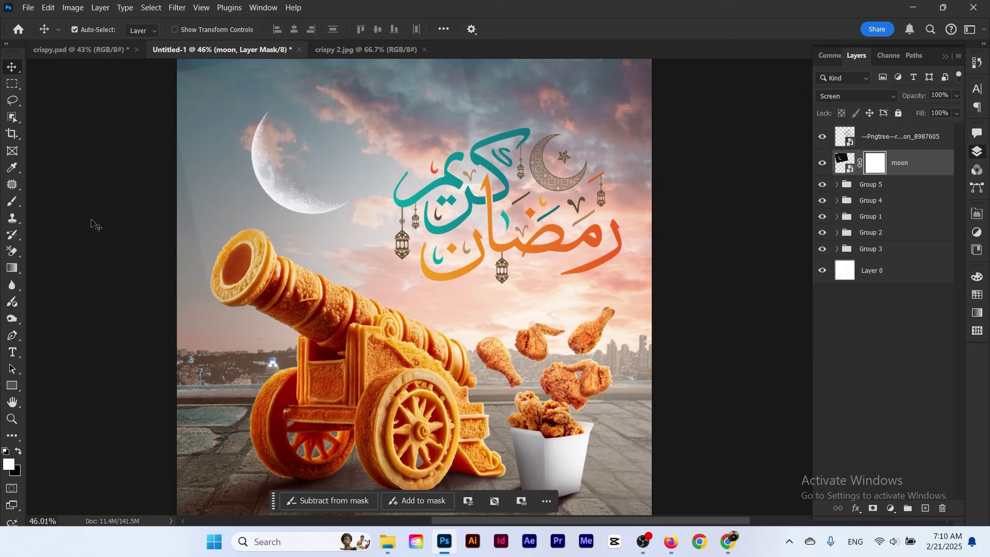
click(17, 203)
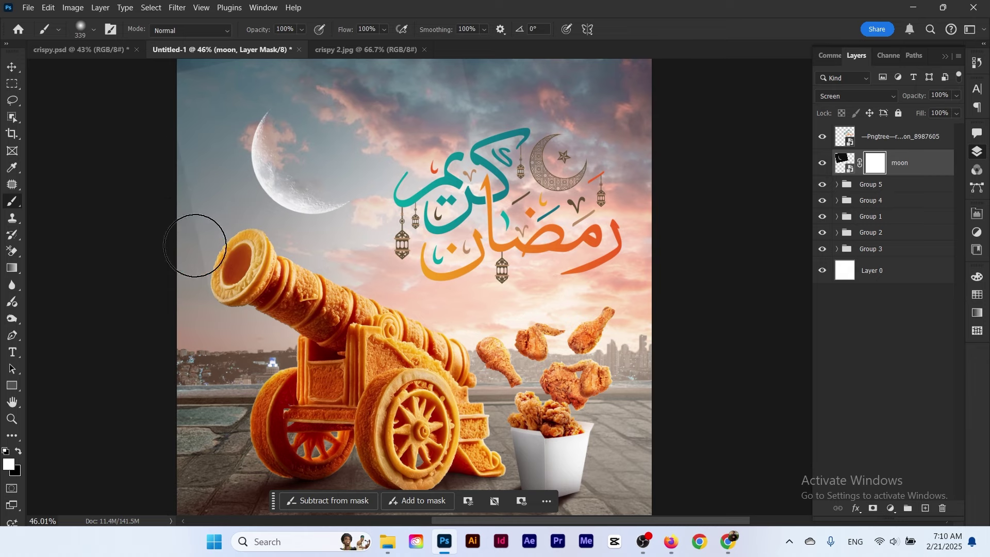
key(x)
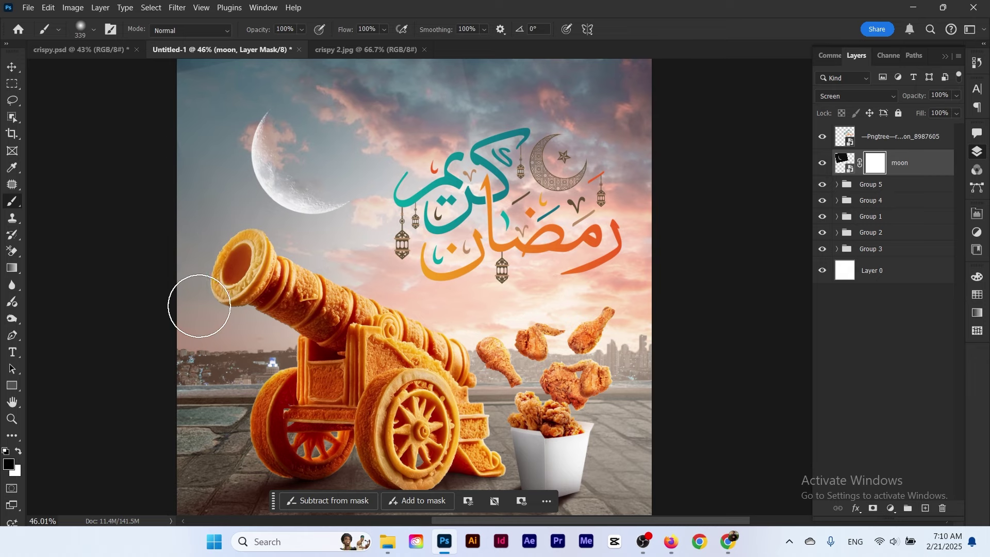
drag(153, 125, 127, 176)
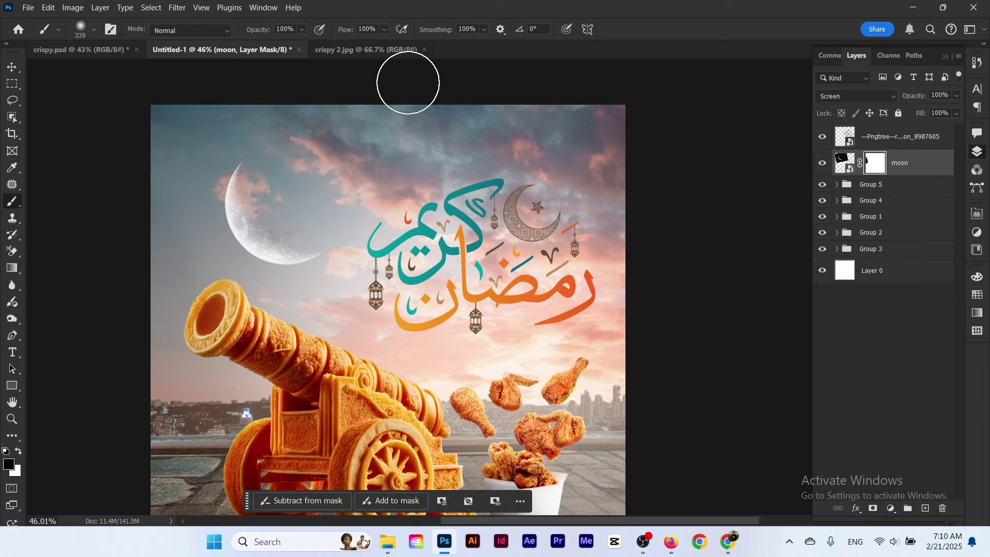
drag(442, 142, 433, 110)
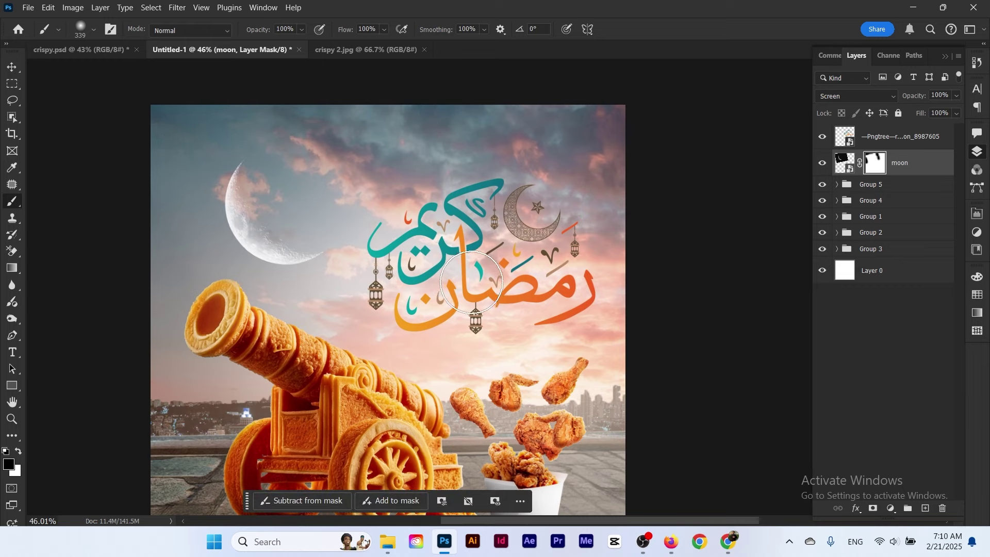
Scale the masked moon up to about 110% and shift it slightly higher in the sky
click(11, 68)
key(ctrl+t)
drag(541, 180, 491, 196)
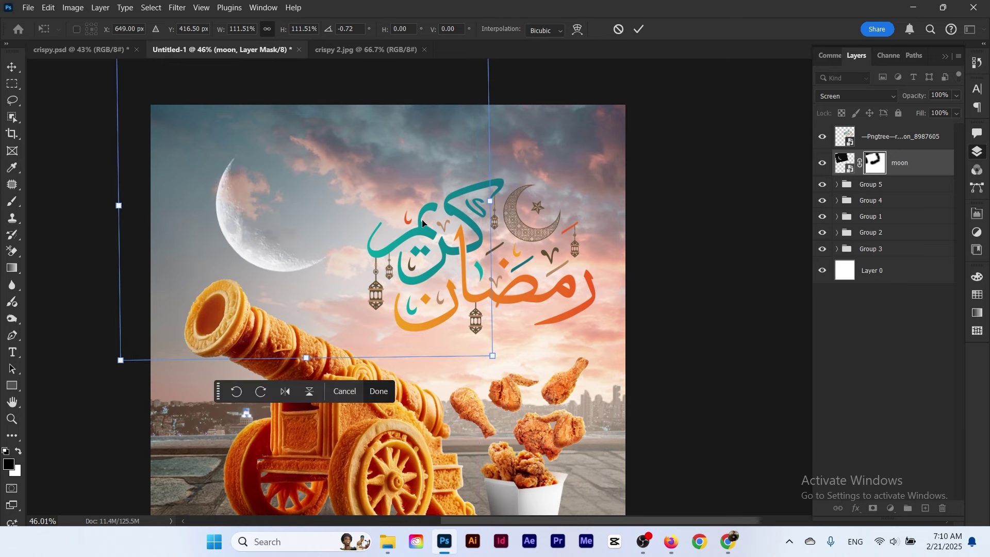
drag(422, 223, 427, 195)
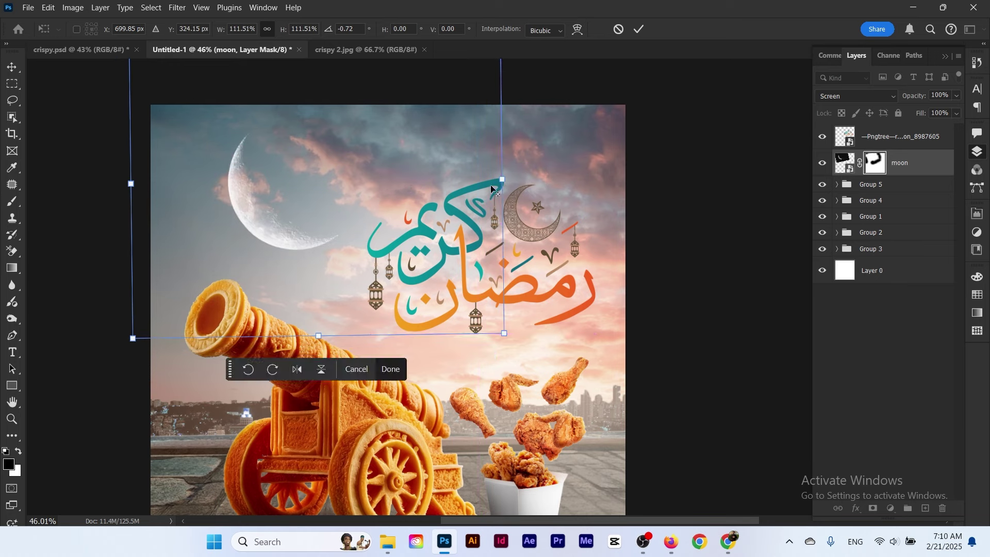
drag(500, 178, 500, 179)
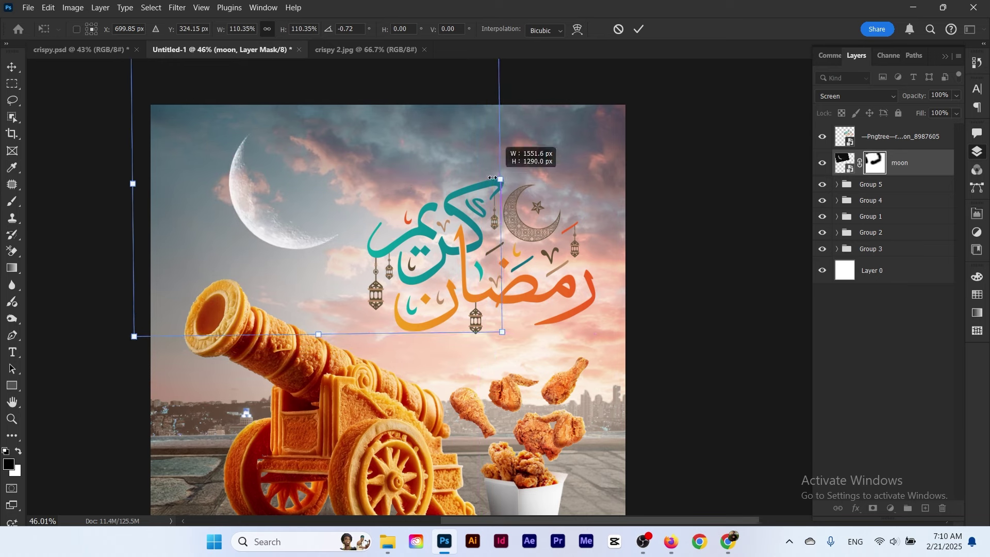
click(638, 30)
Place the smoking image from Downloads above the cannon's shading layer in Group 4 and set it to Screen
click(255, 346)
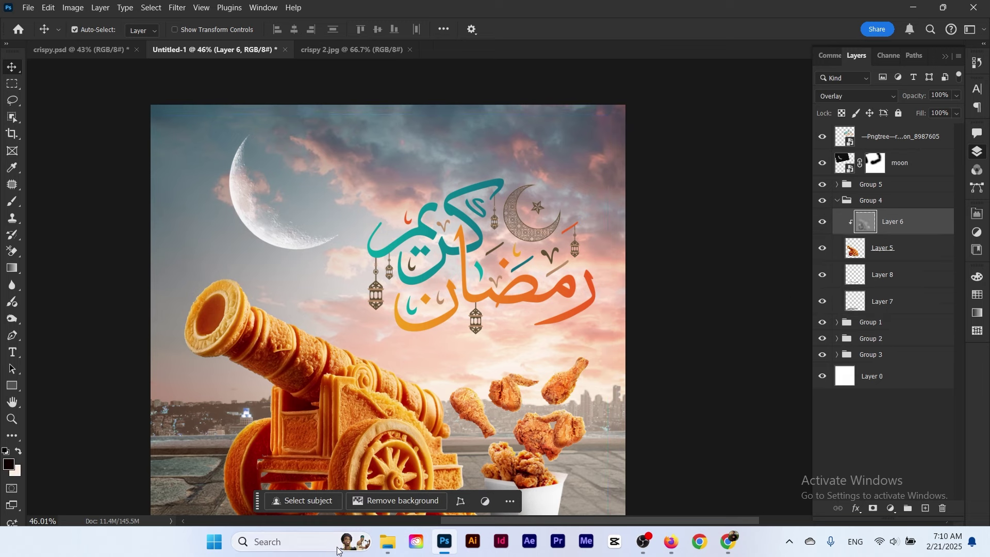
click(386, 541)
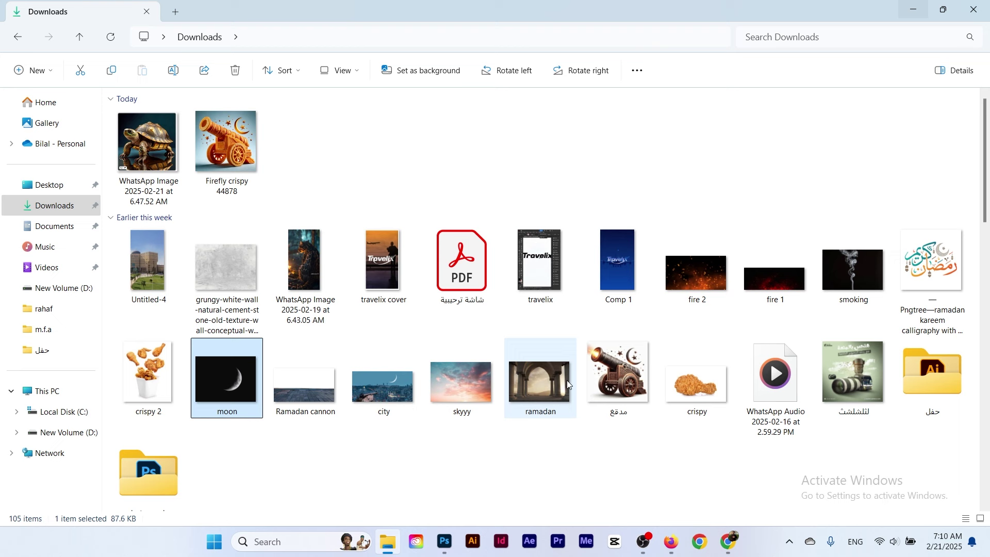
drag(861, 275, 232, 296)
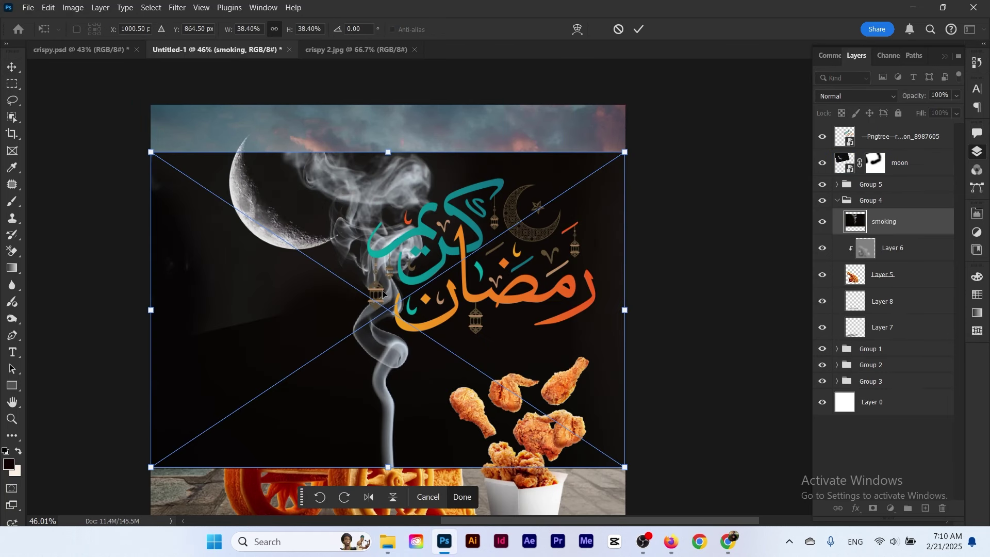
key(Return)
click(880, 97)
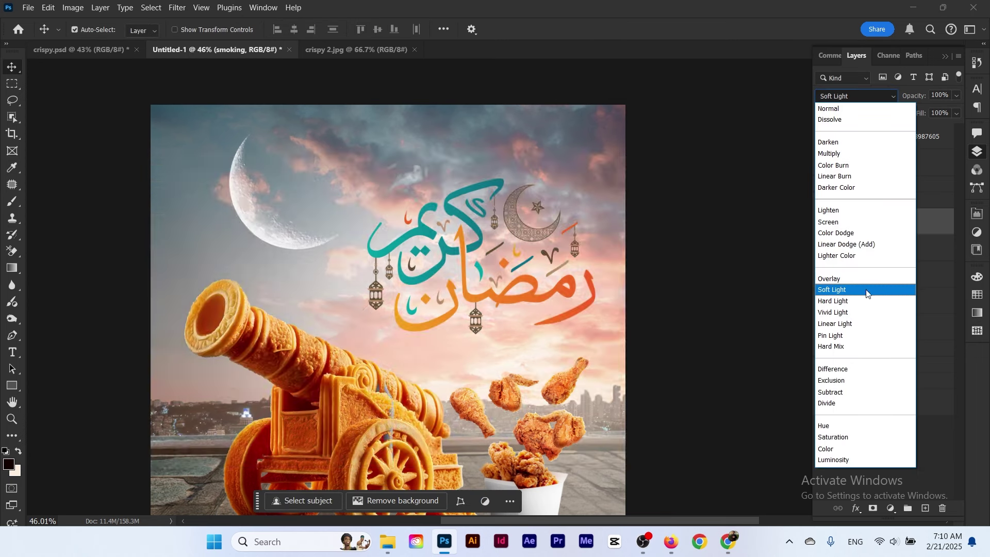
click(836, 222)
Scale the smoke down to about 20% and position it rising from the cannon's muzzle
drag(450, 282, 315, 251)
key(ctrl+t)
drag(494, 269, 379, 271)
drag(306, 279, 263, 303)
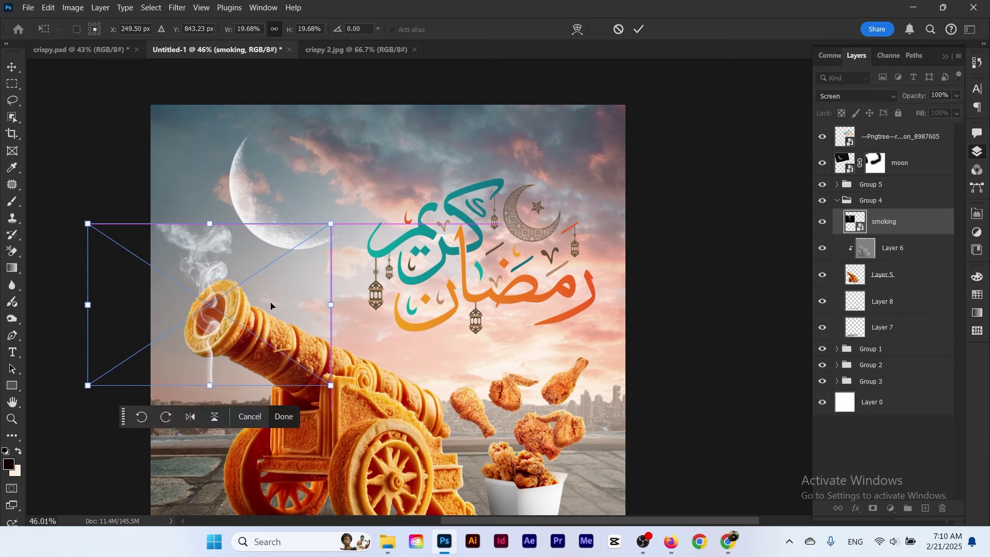
click(641, 29)
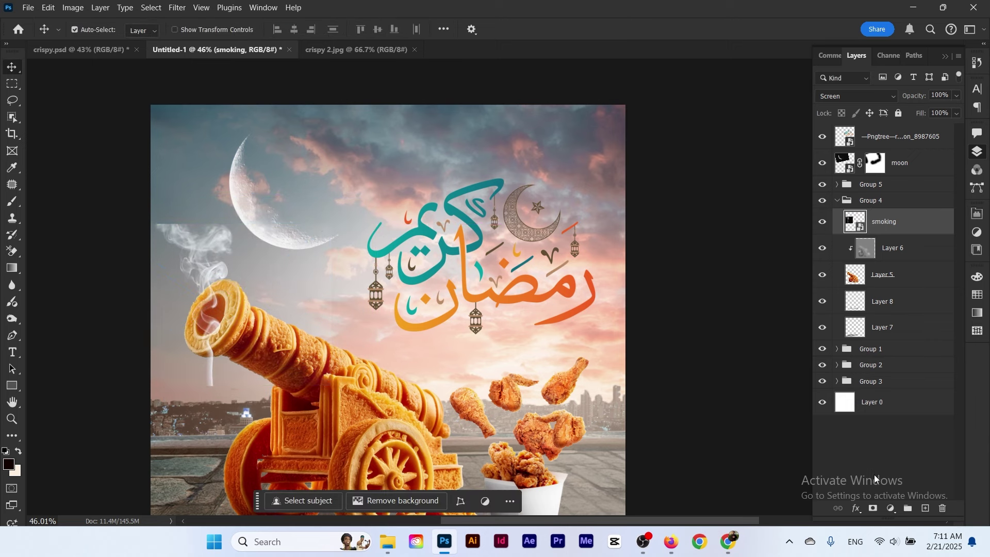
Mask the smoke layer, painting black with 242 to 350 px brushes to hide smoke below the muzzle and soften its upper edge
click(874, 509)
click(13, 203)
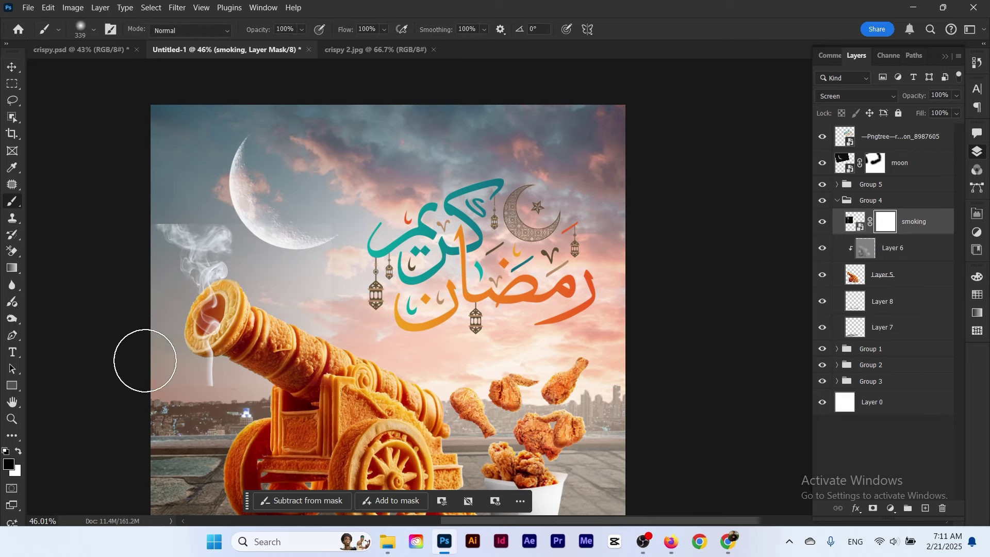
drag(224, 362, 216, 370)
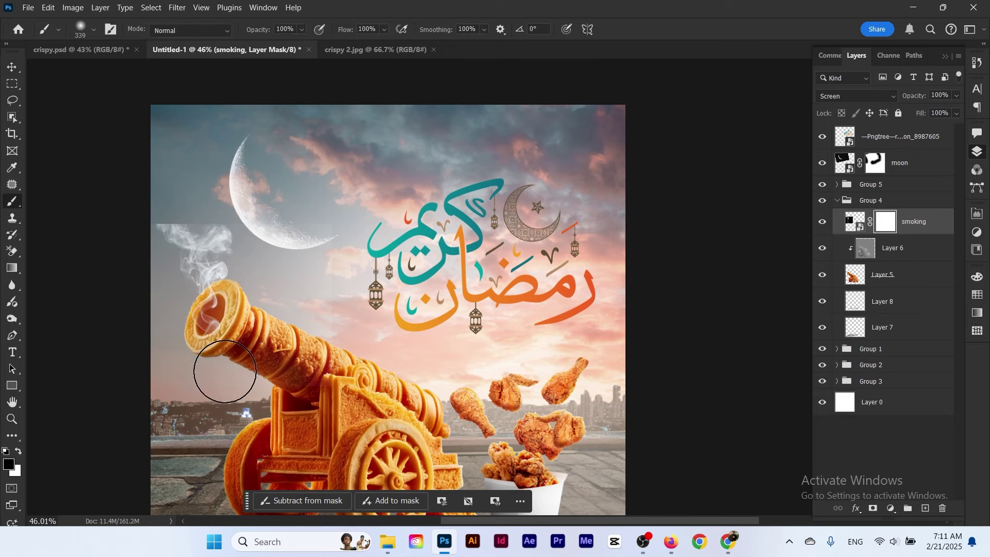
drag(214, 203, 184, 198)
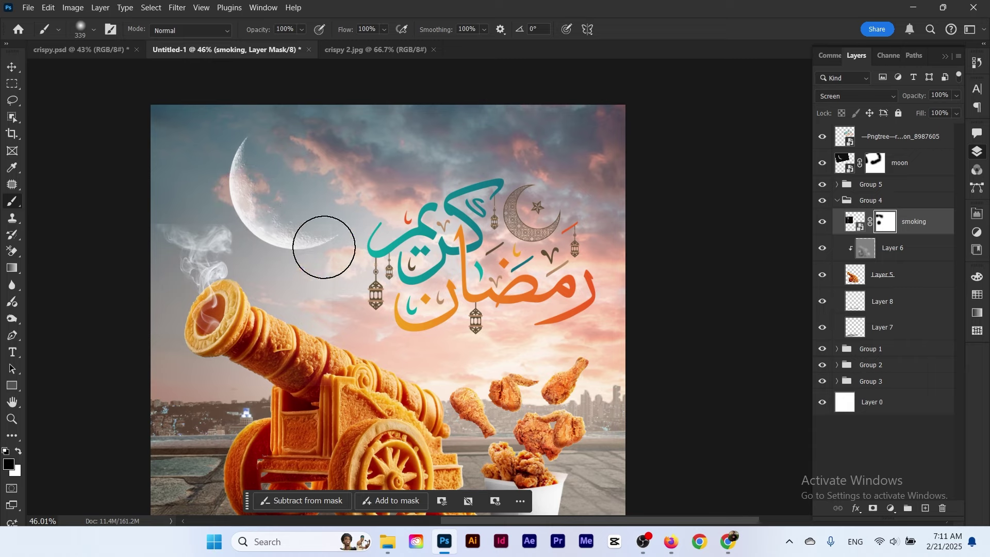
drag(230, 215, 216, 215)
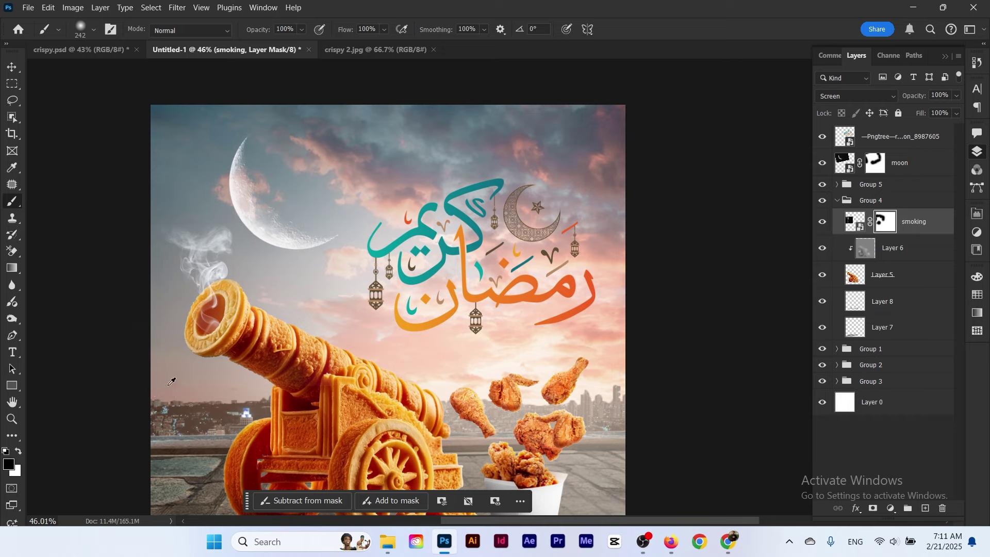
drag(168, 385, 180, 390)
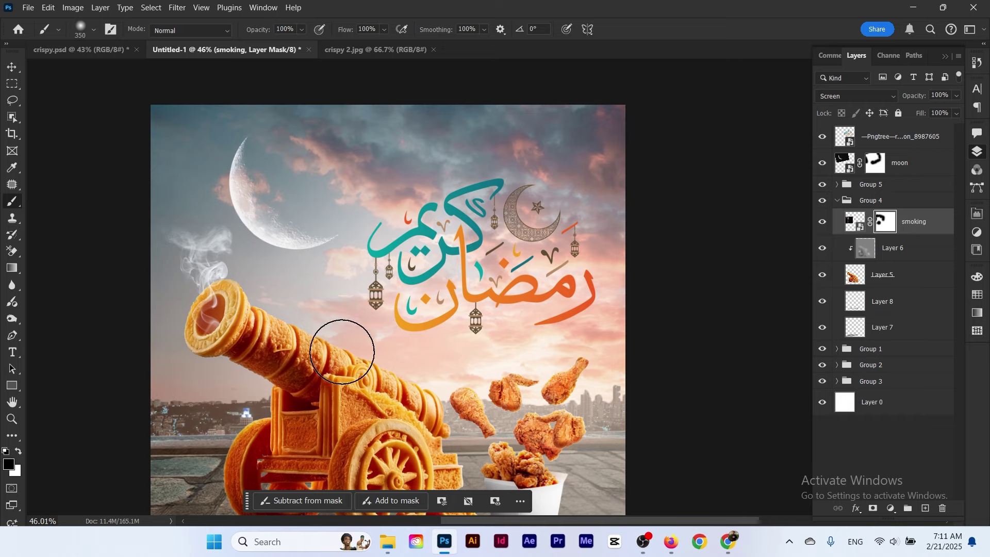
drag(343, 257, 323, 241)
click(11, 68)
drag(381, 270, 344, 234)
key(ctrl+s)
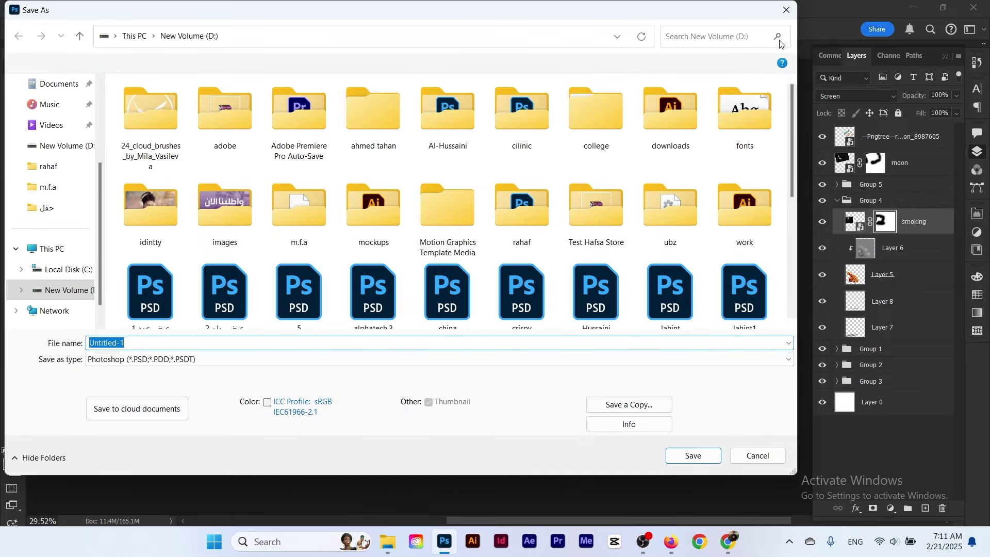
click(786, 10)
drag(351, 255, 418, 244)
Place the fire 2 image from Downloads directly above the moon layer and flip it horizontally
click(905, 142)
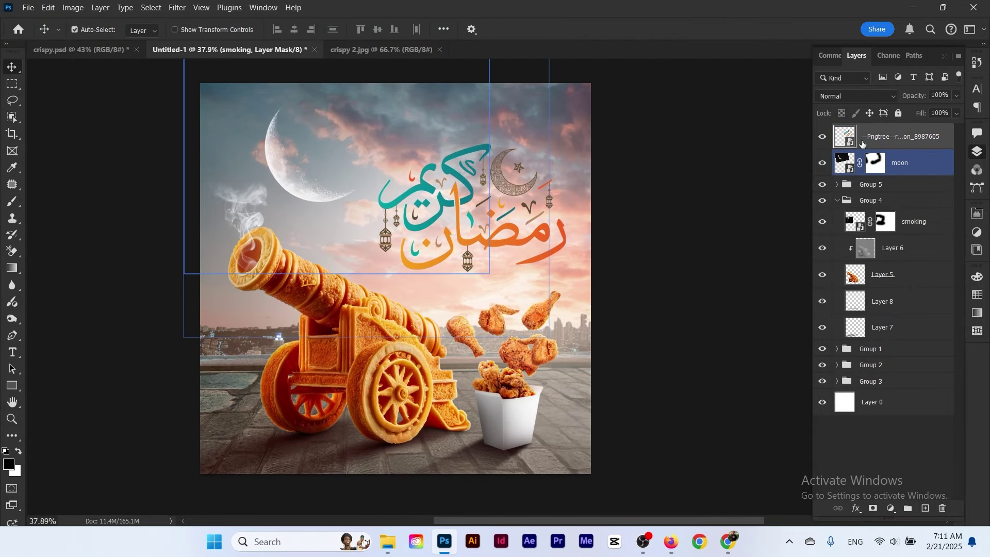
click(923, 170)
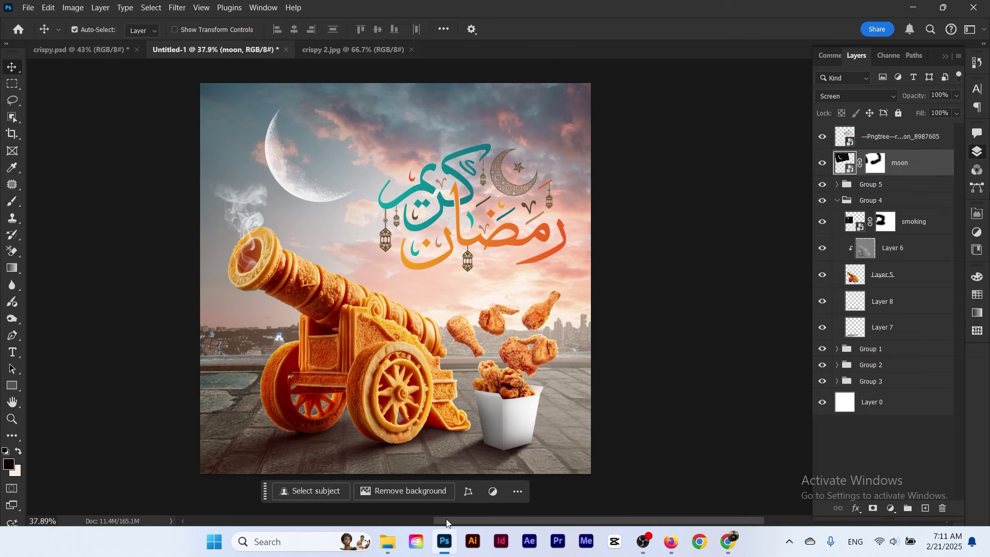
click(397, 546)
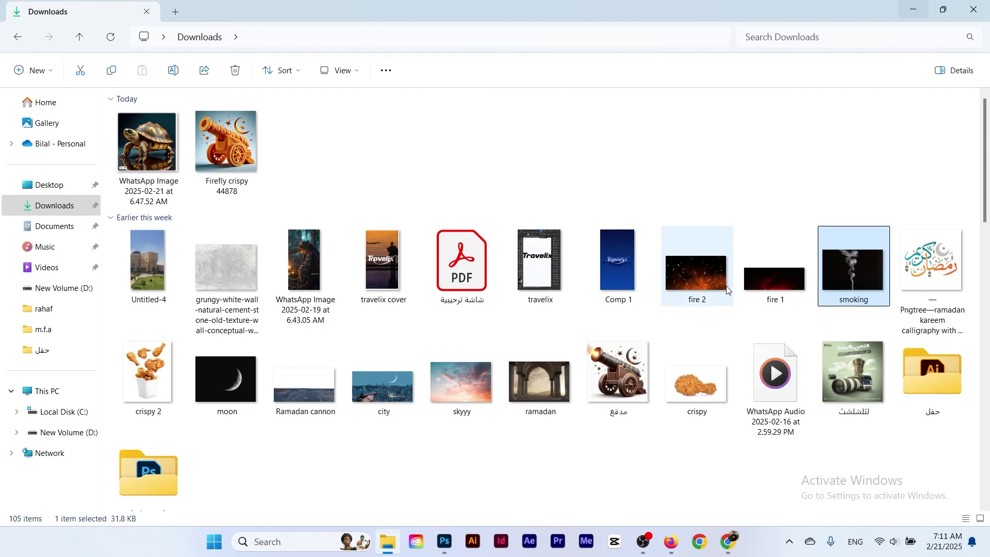
drag(714, 286, 439, 339)
right_click(416, 281)
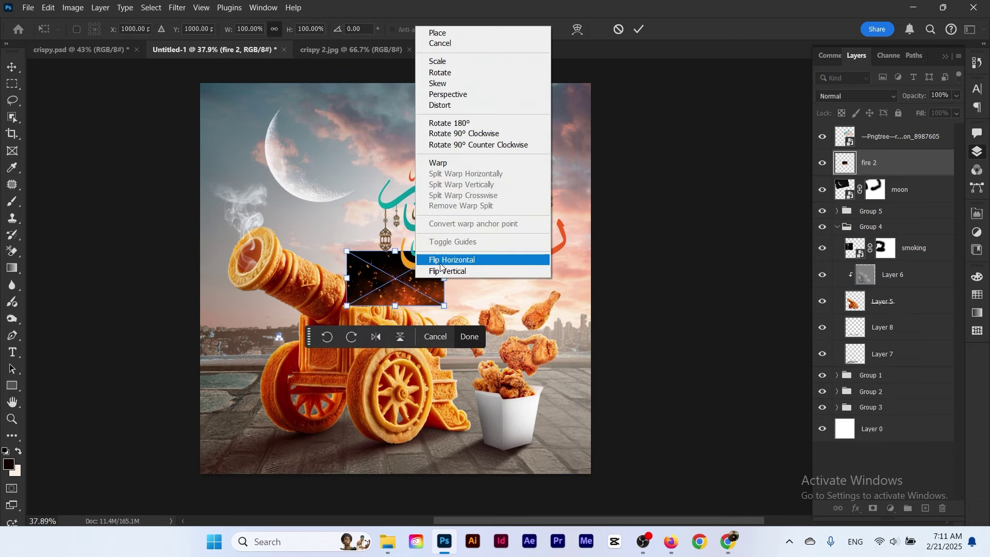
click(449, 255)
Enlarge the fire image and position it to cover the full width of the canvas's lower half
drag(344, 307, 201, 386)
drag(297, 323, 296, 406)
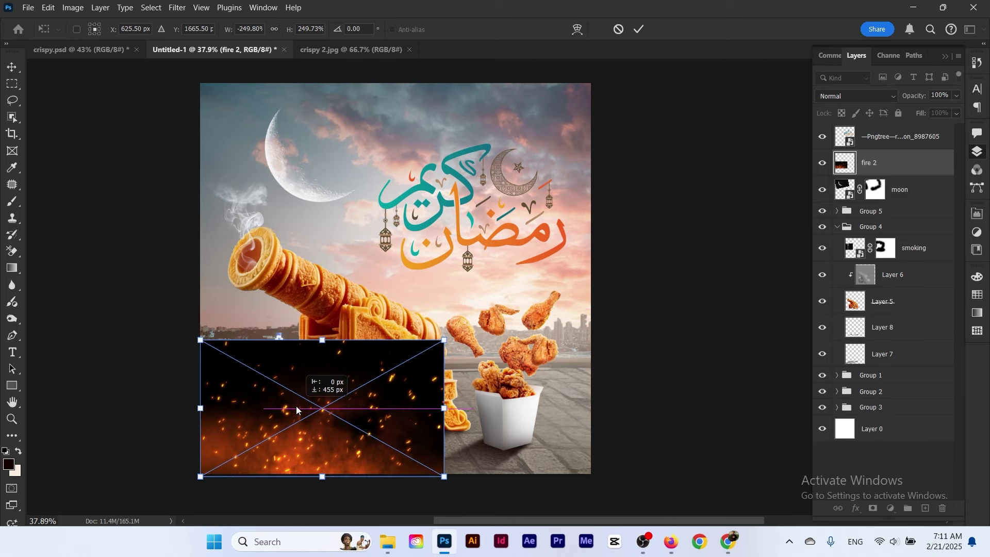
drag(446, 340, 604, 275)
click(642, 29)
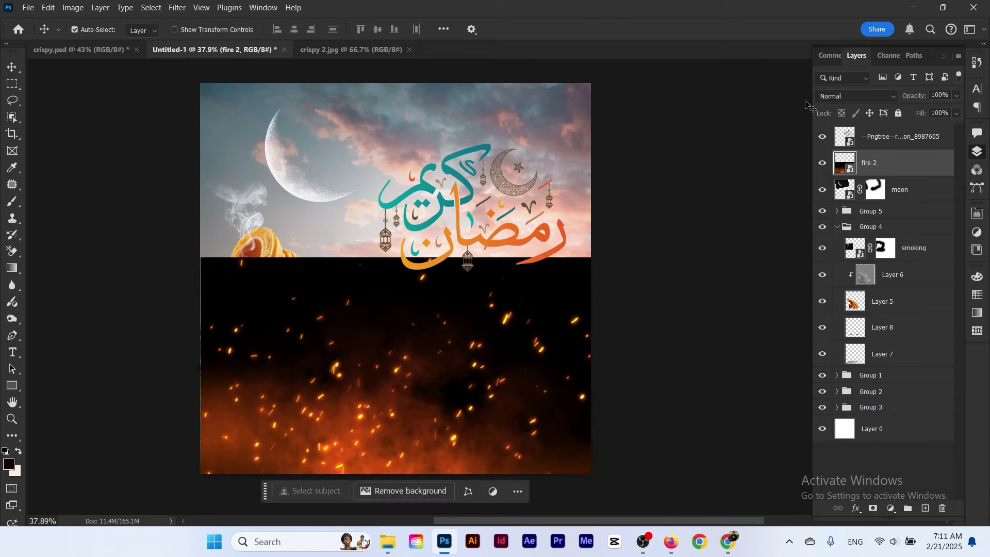
Set the fire 2 layer's blend mode to Screen so only its sparks and glow overlay the composite
click(856, 96)
click(838, 225)
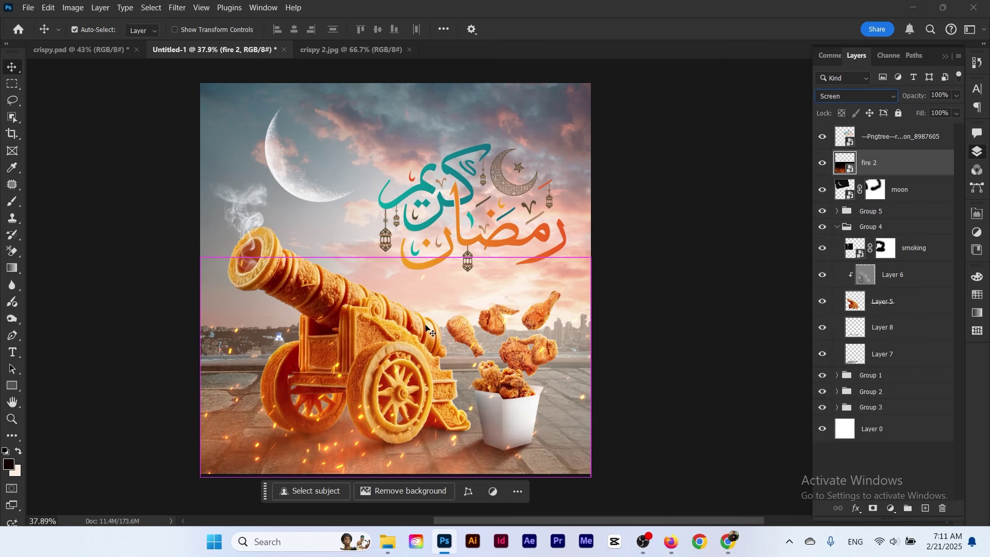
drag(430, 331, 361, 284)
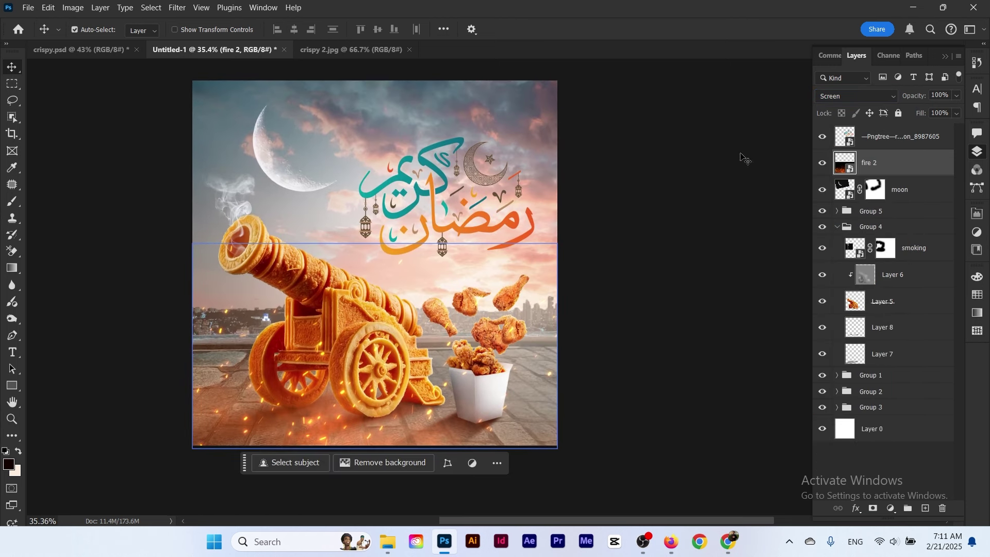
Stamp all visible layers into a new merged layer above the calligraphy layer
click(886, 142)
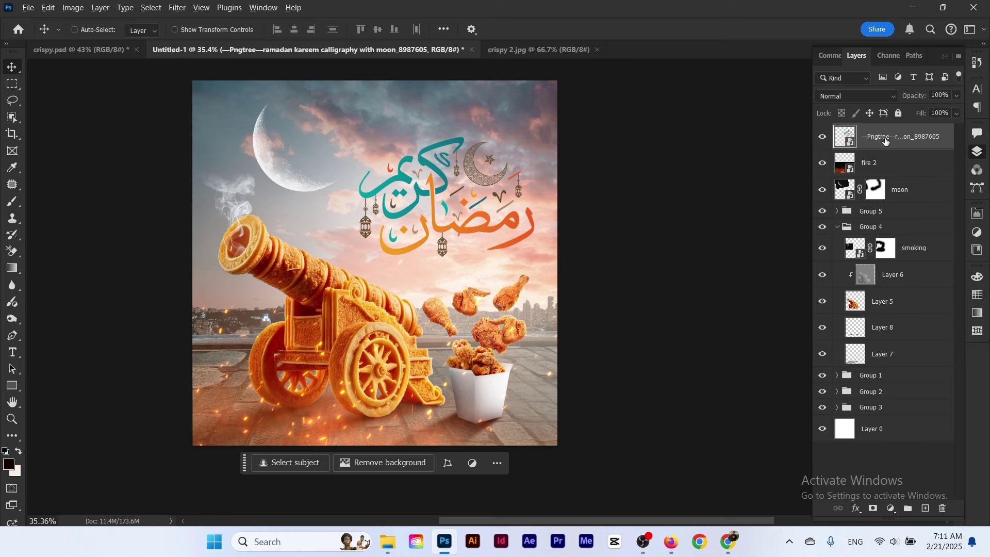
key(ctrl+shift+alt+e)
key(ctrl+0)
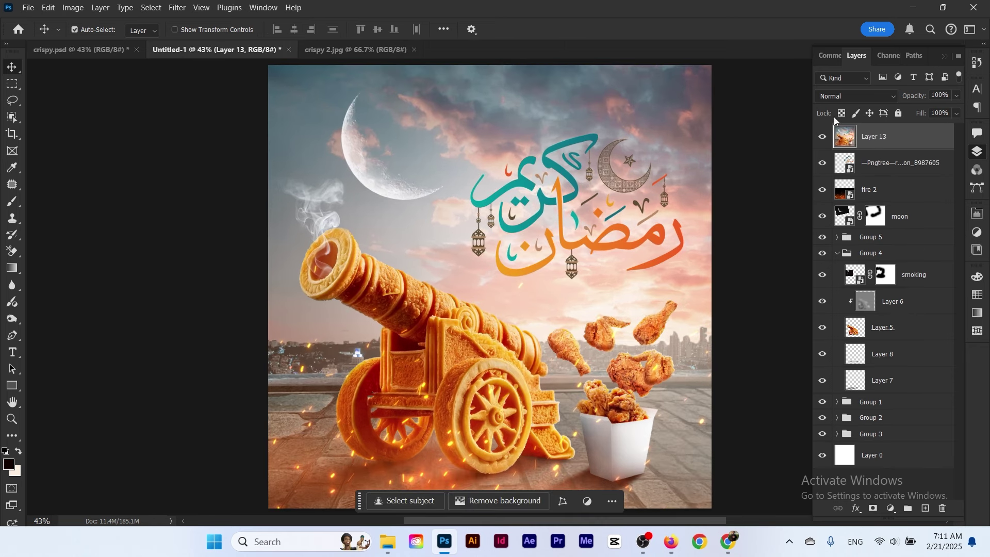
Apply a Camera Raw Filter to the merged layer with temperature +2, sharpening 48 and saturation -3
click(194, 11)
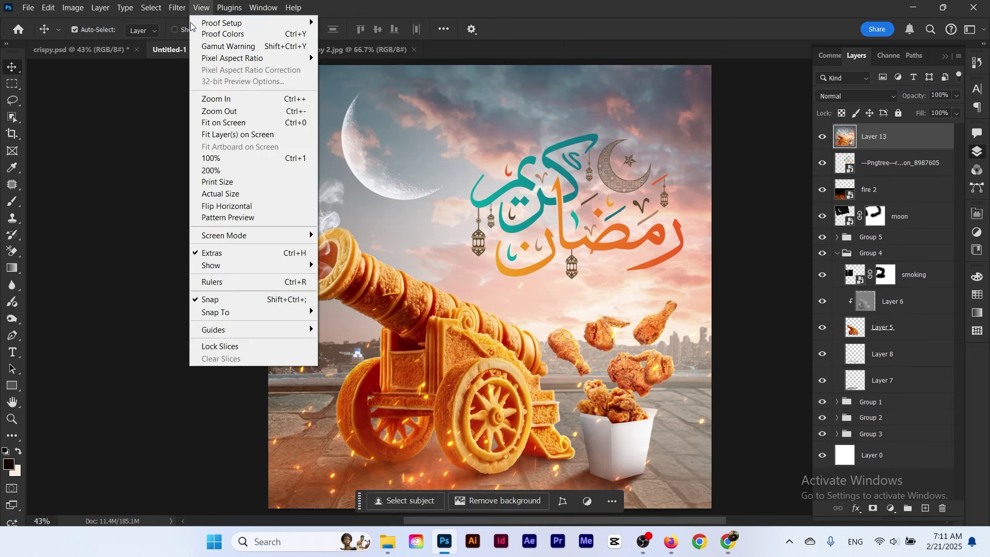
mouse_move(183, 9)
click(200, 102)
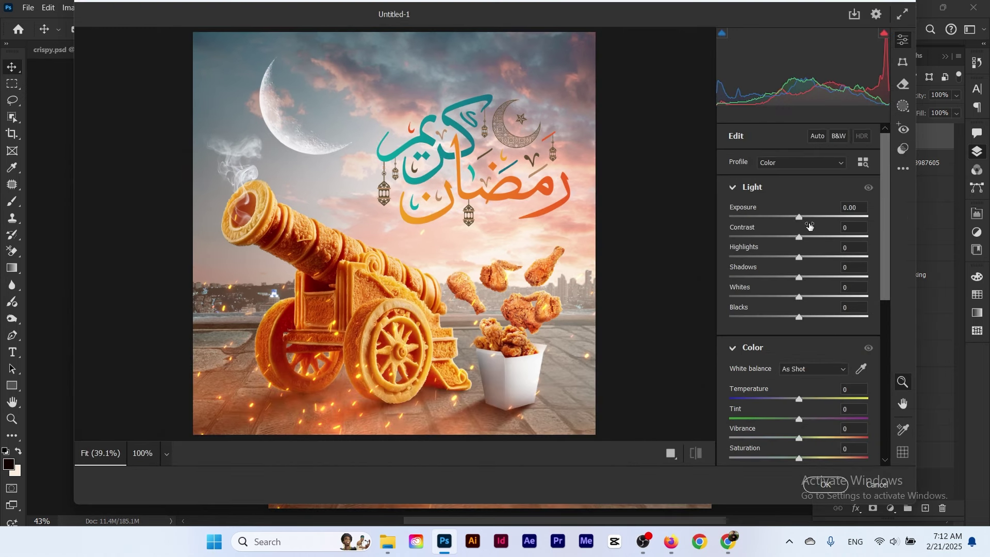
drag(800, 398, 802, 395)
scroll(803, 395, down, 5)
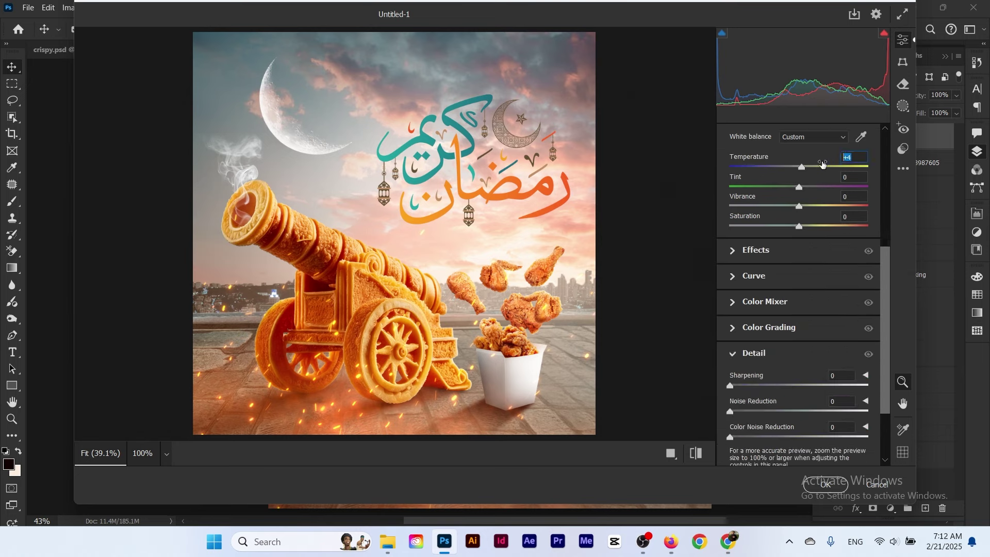
key(Down)
key(Down)
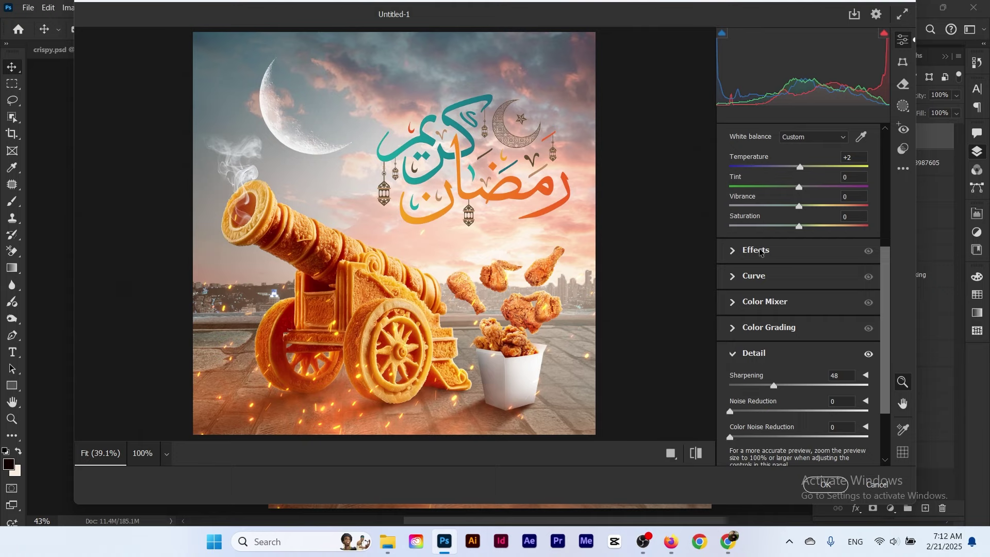
drag(793, 228, 797, 226)
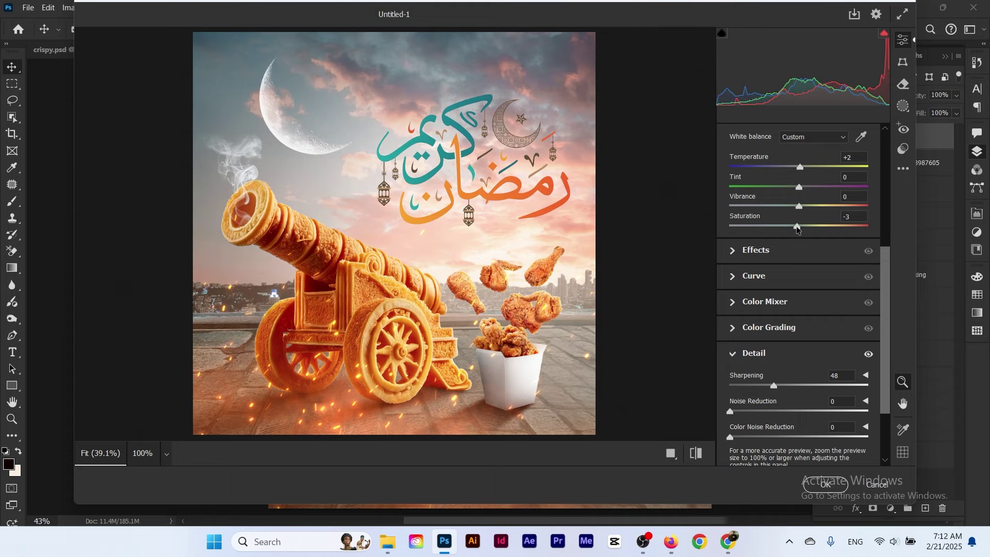
click(825, 484)
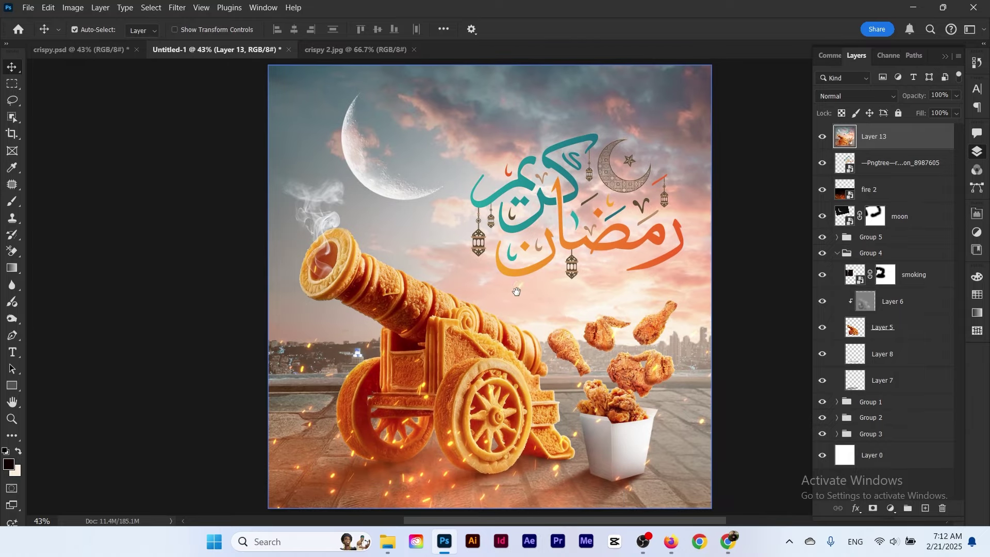
drag(516, 291, 402, 285)
key(ctrl+0)
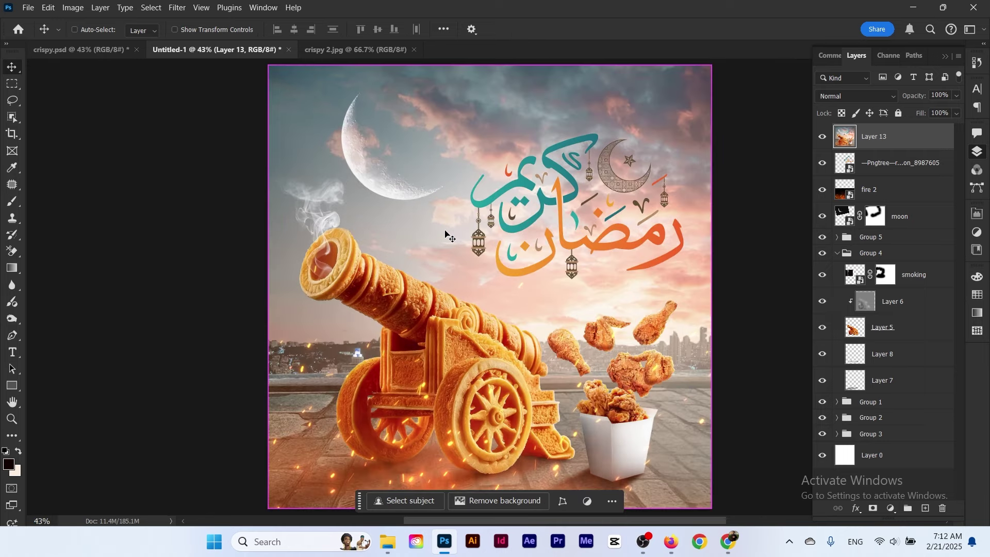